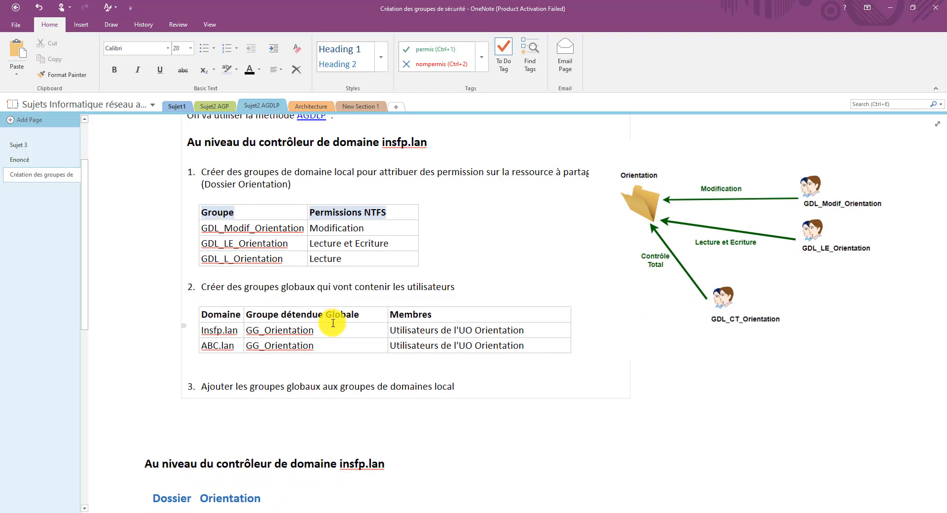
- Close the directory console on SRVCD and switch to the SRVInsfp virtual machine
scroll(401, 394, up, 1)
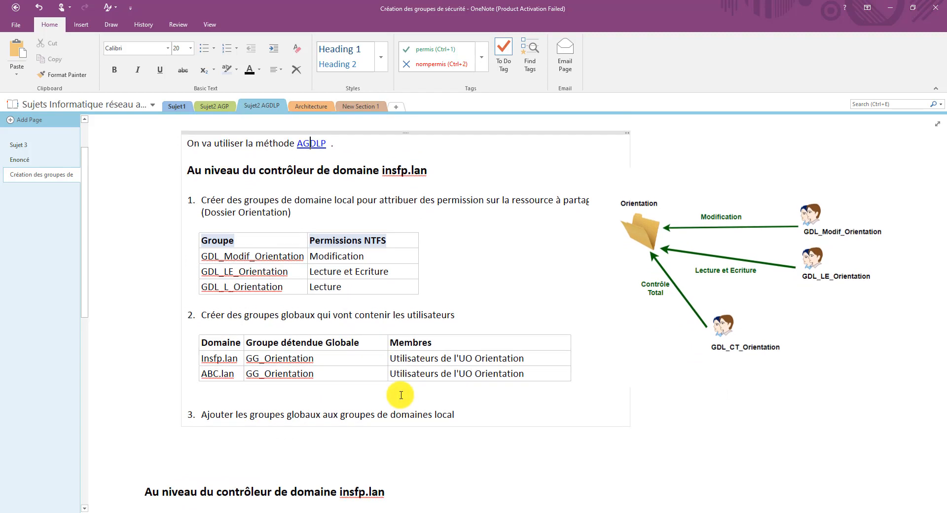
scroll(401, 395, up, 2)
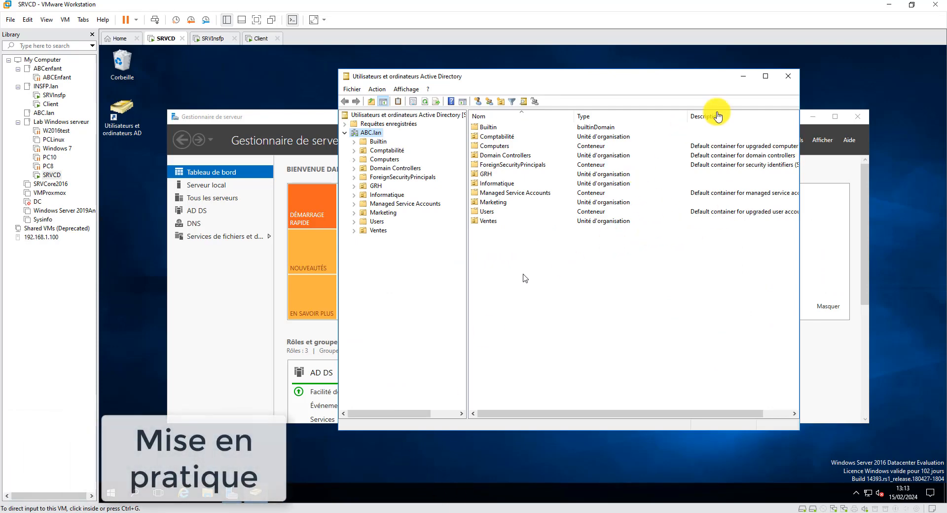
click(788, 76)
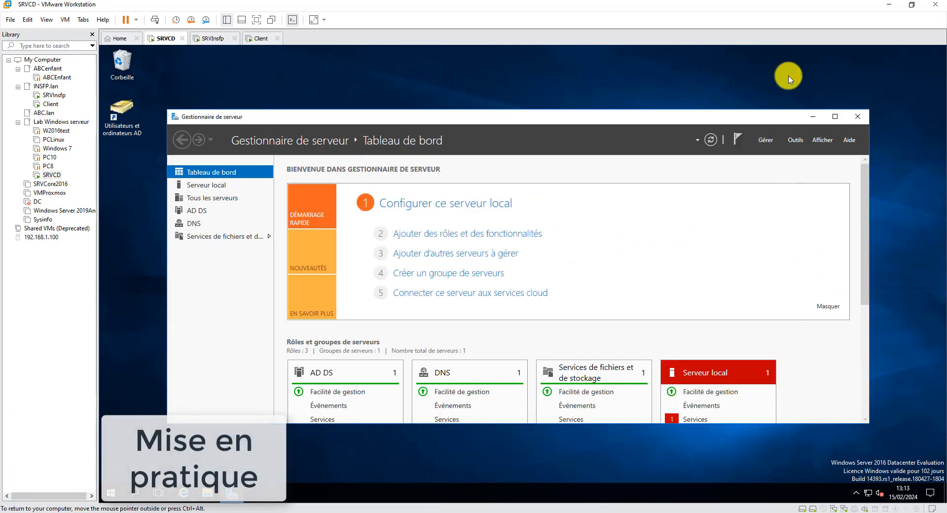
click(212, 38)
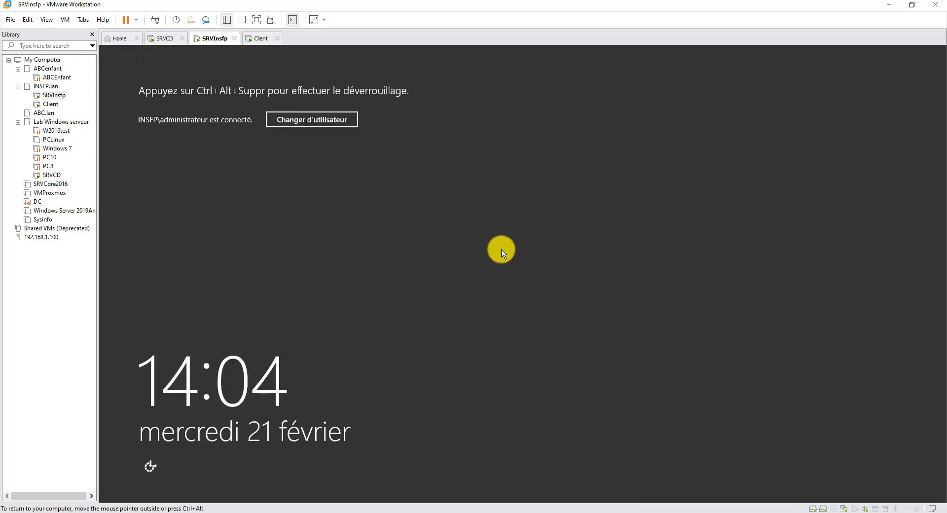
- Unlock SRVInsfp with the administrator password and inspect GDLOrientation and user O1 in UOOrientation
key(ctrl+alt+Insert)
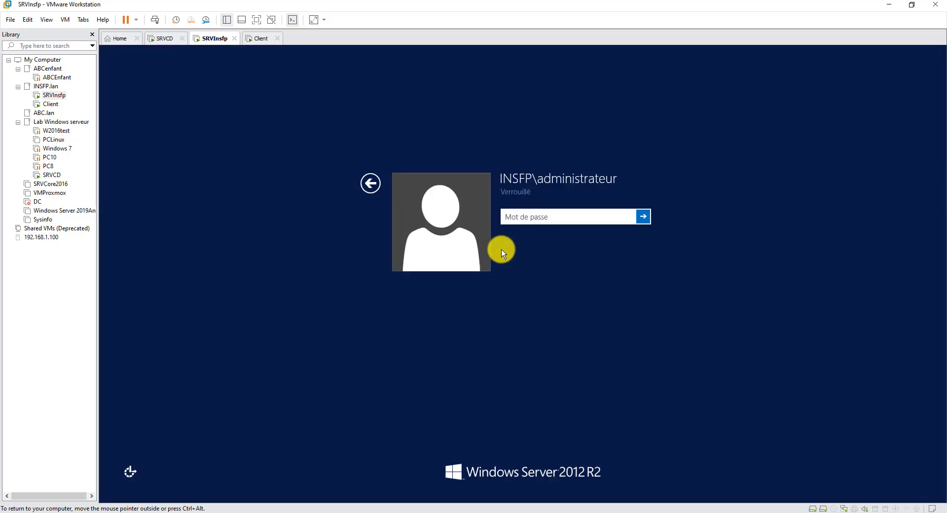
text(********)
key(Return)
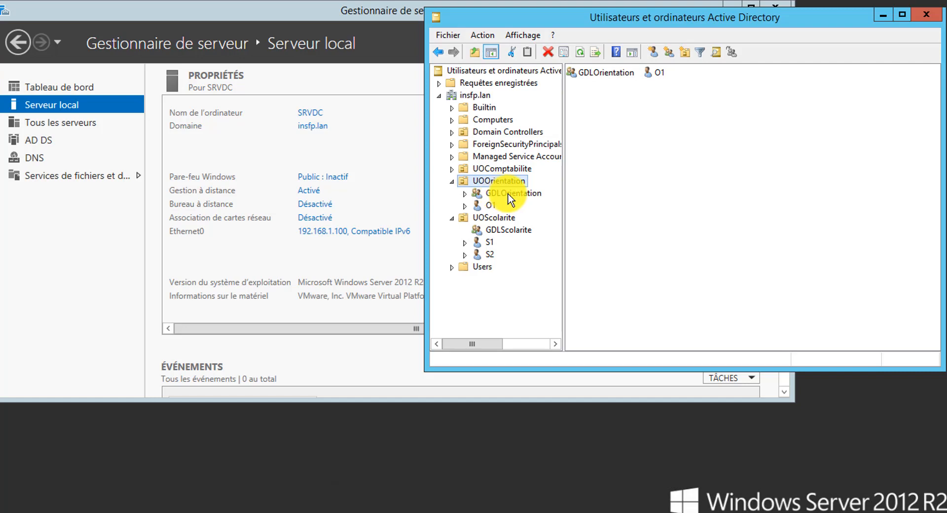
click(509, 194)
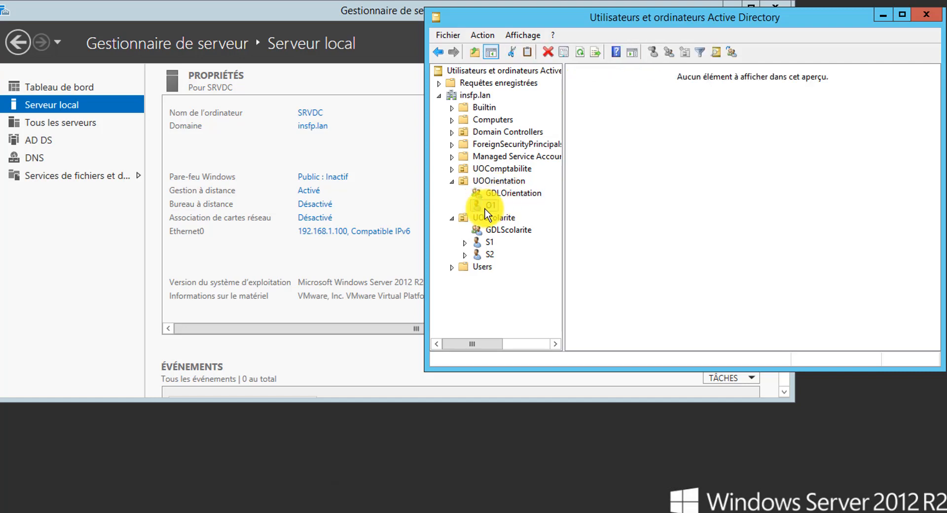
click(490, 205)
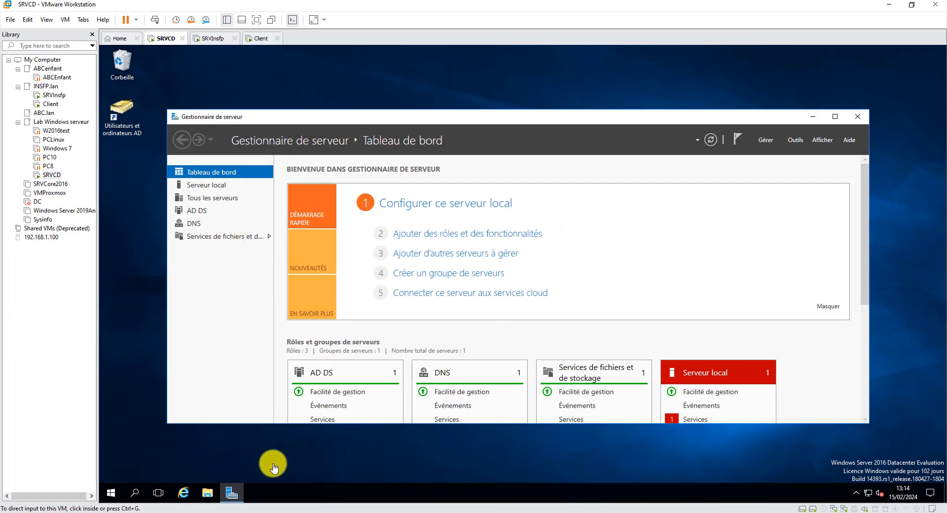
- Launch Users and Computers and add the organizational unit UO_Orienation under ABC.lan
click(124, 127)
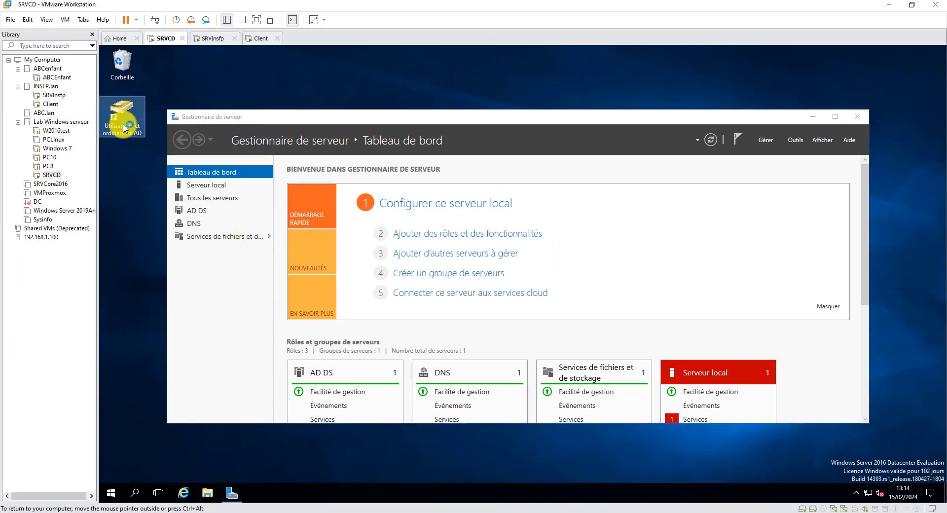
double_click(124, 127)
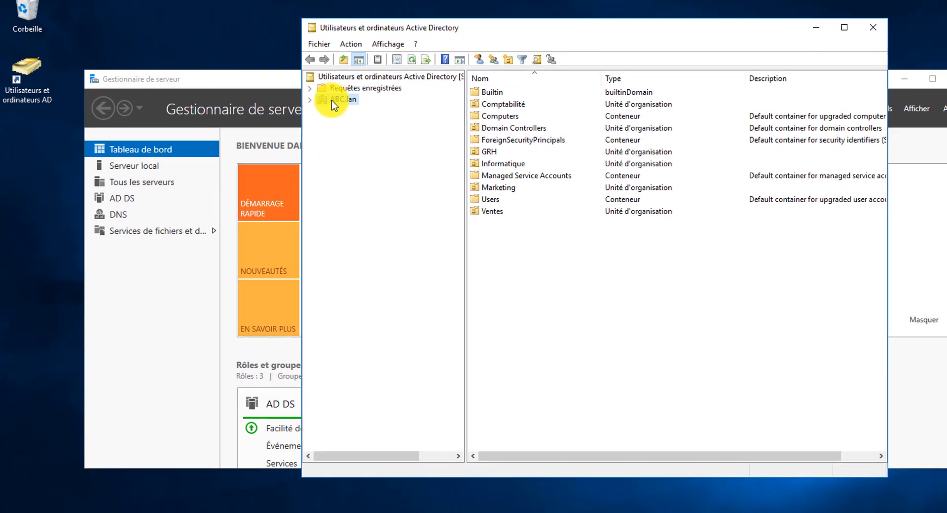
click(310, 100)
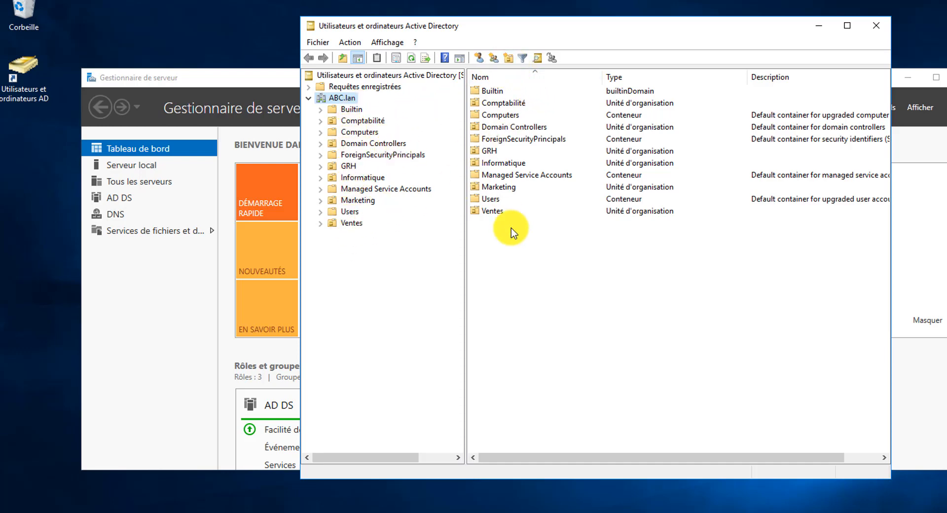
right_click(511, 247)
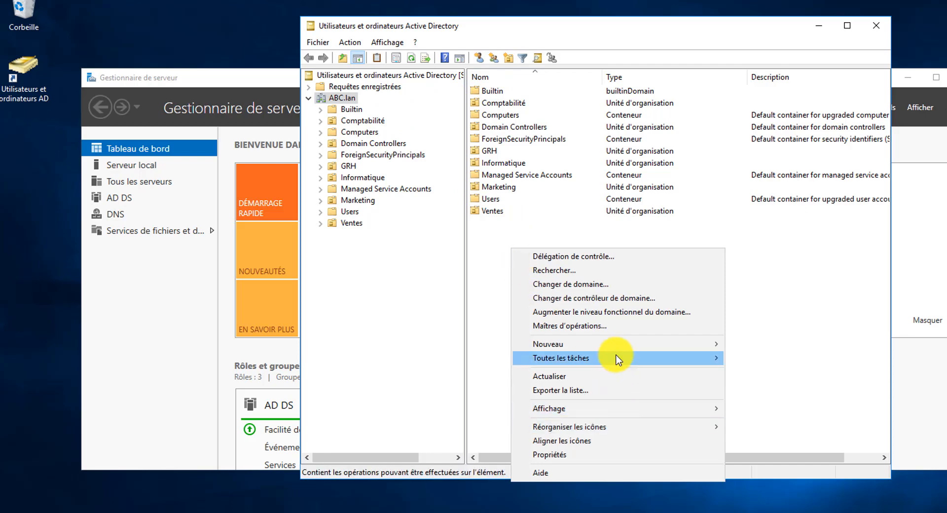
mouse_move(630, 344)
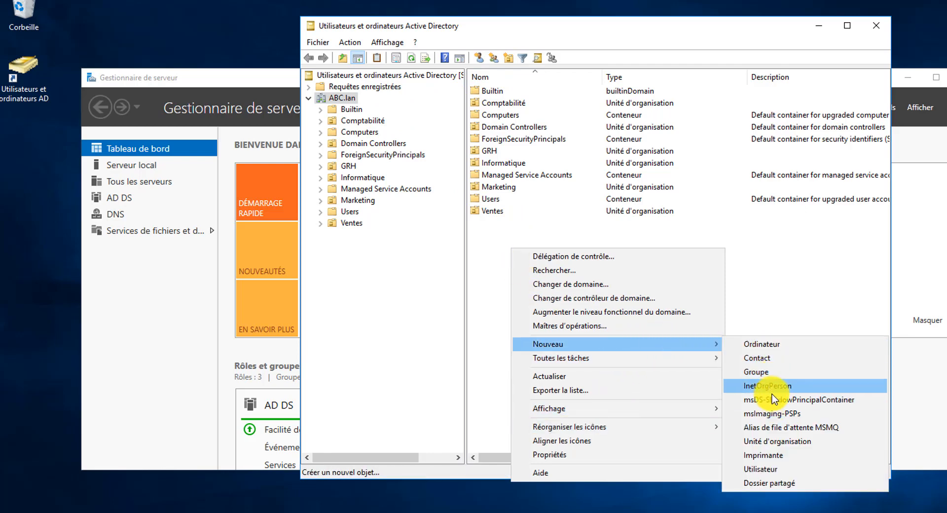
click(774, 441)
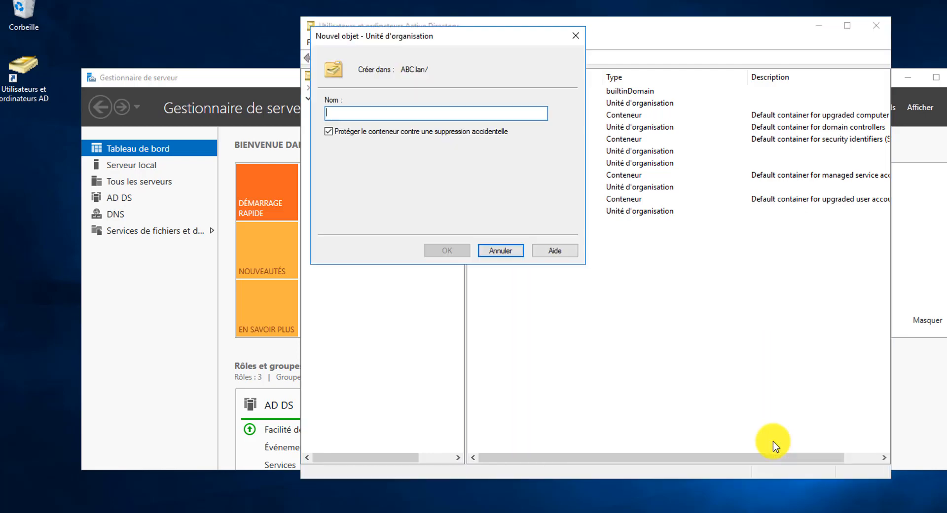
text(UO_Orienation)
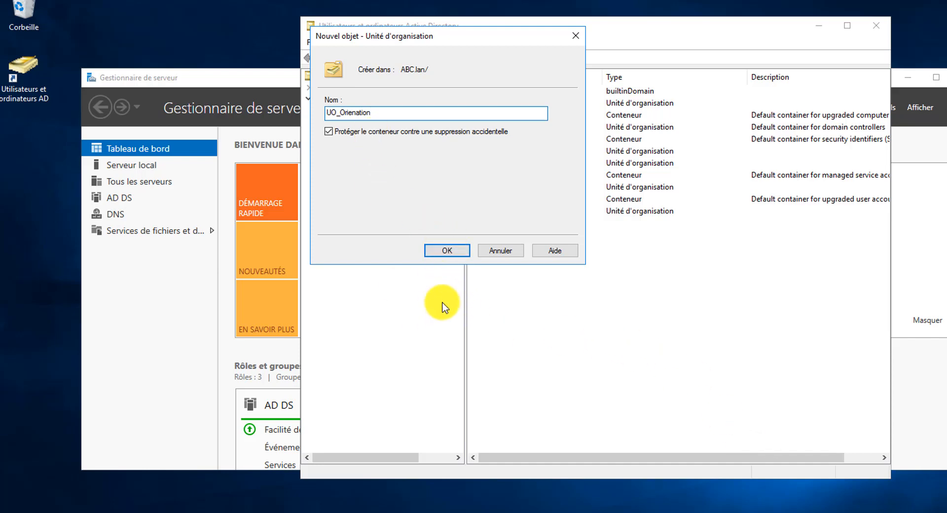
click(444, 249)
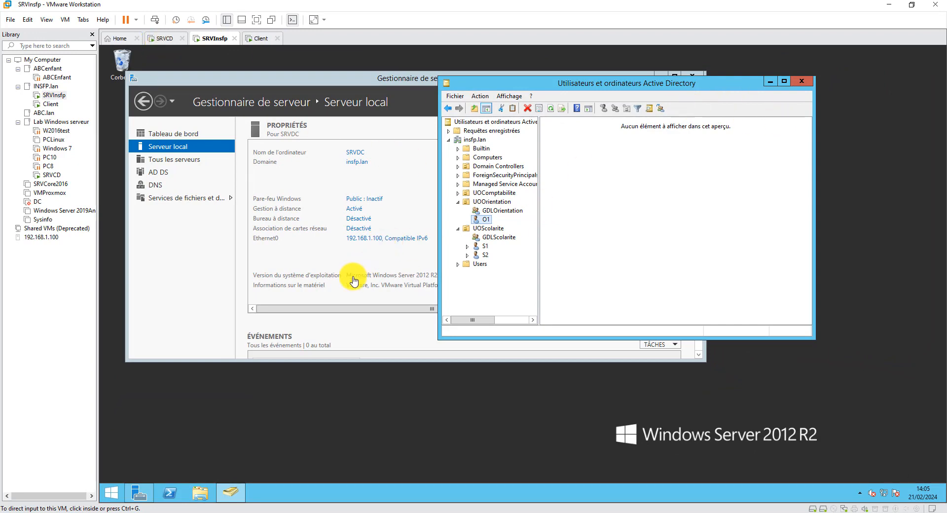
- Check in Domains and Trusts that insfp.lan has a two-way transitive forest trust with ABC.lan
click(359, 78)
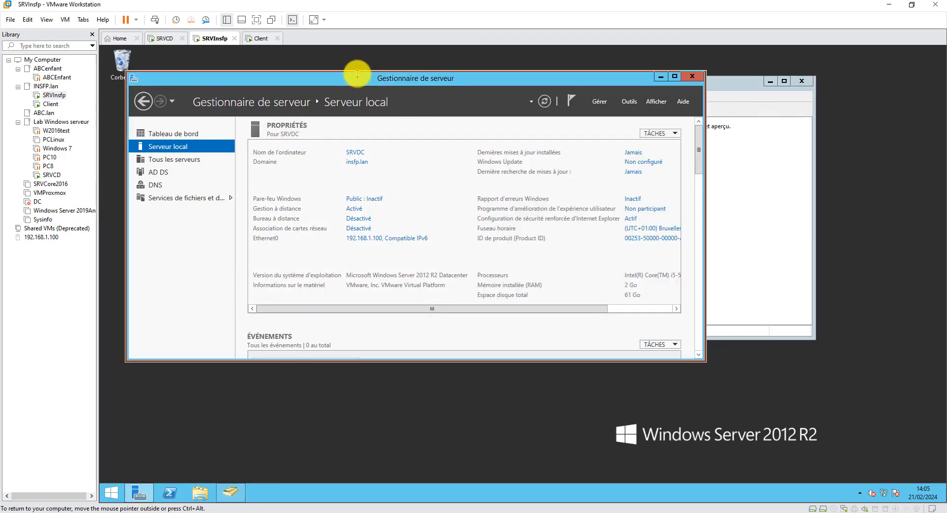
click(631, 101)
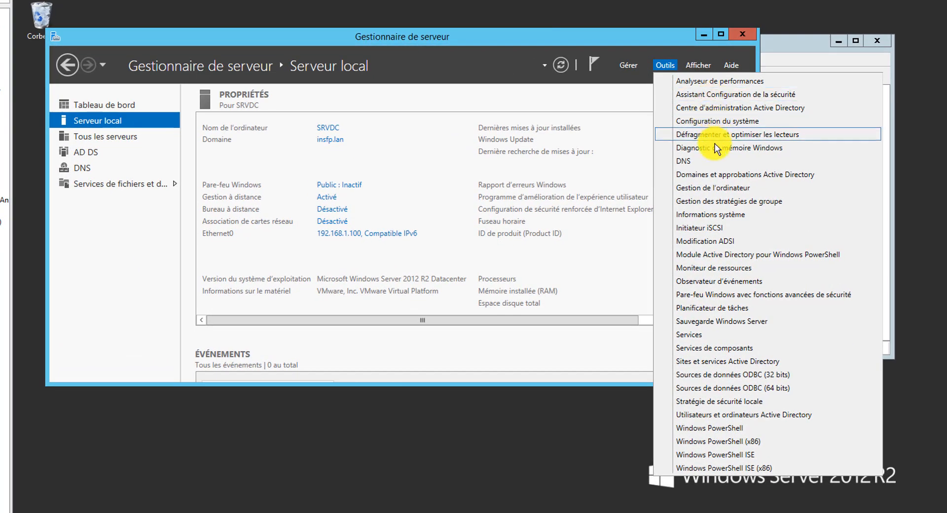
click(755, 175)
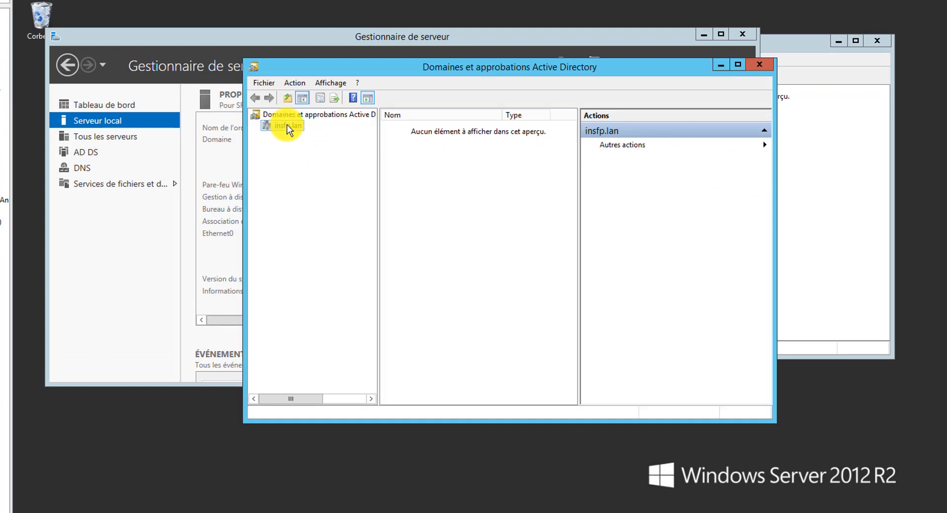
right_click(288, 130)
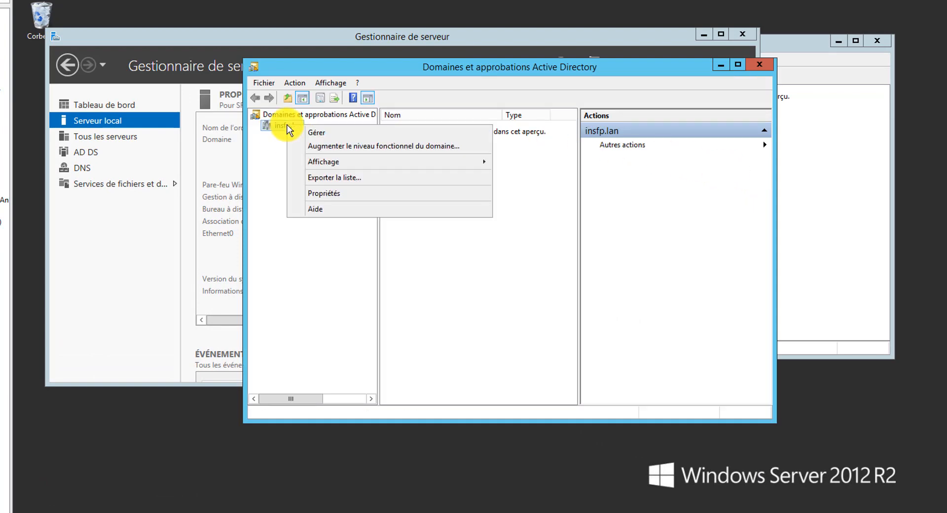
click(322, 193)
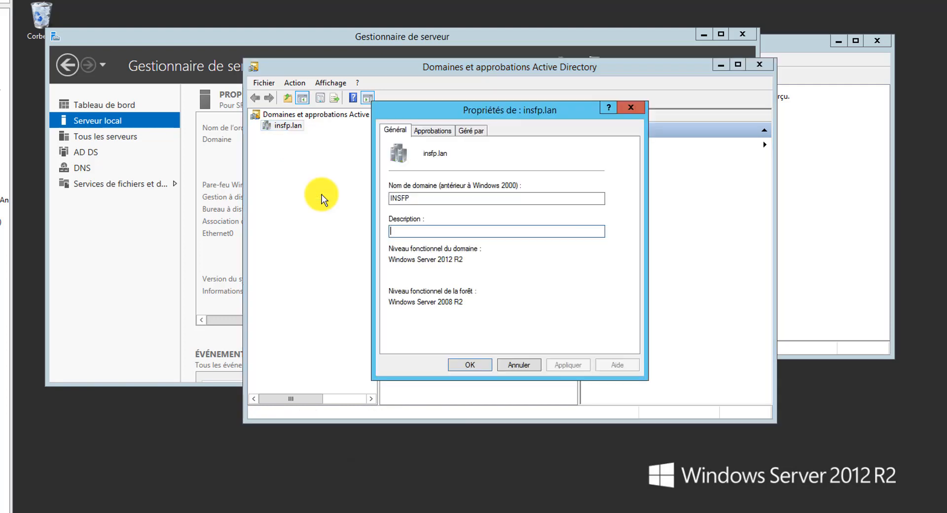
click(438, 128)
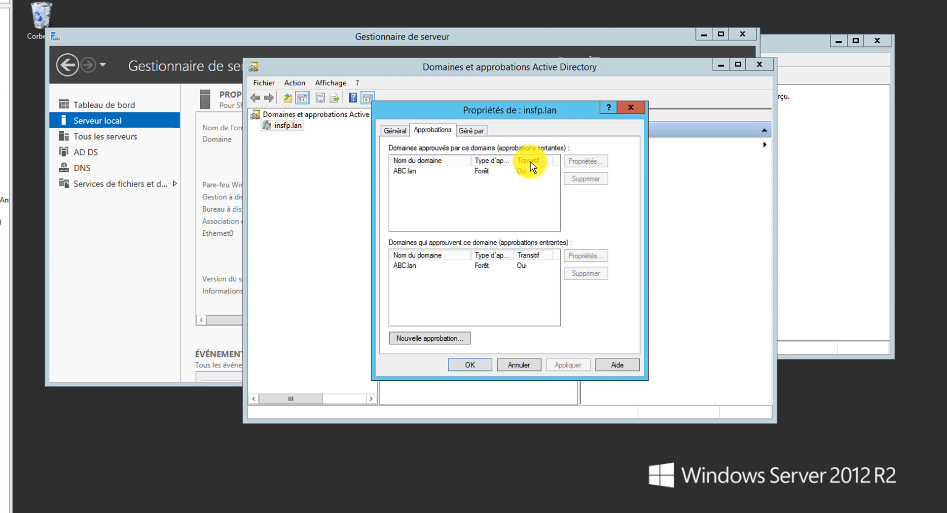
click(516, 366)
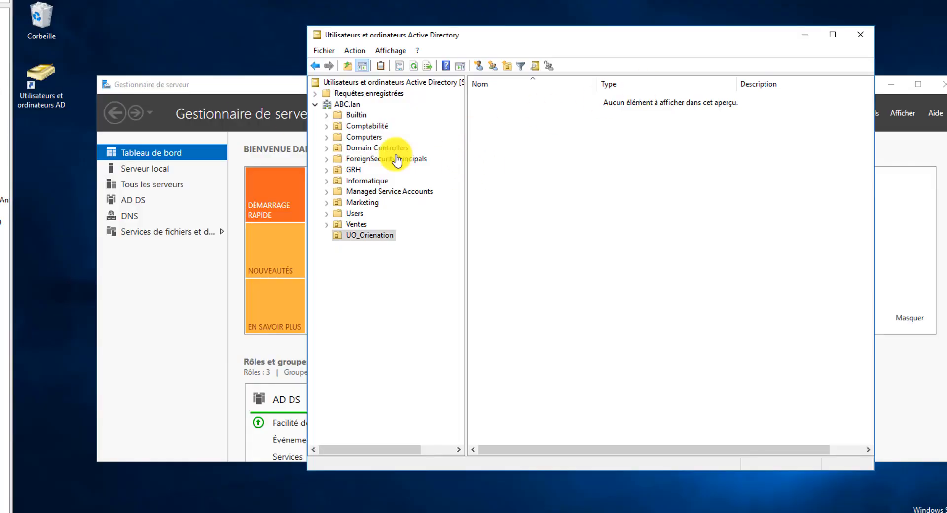
click(183, 304)
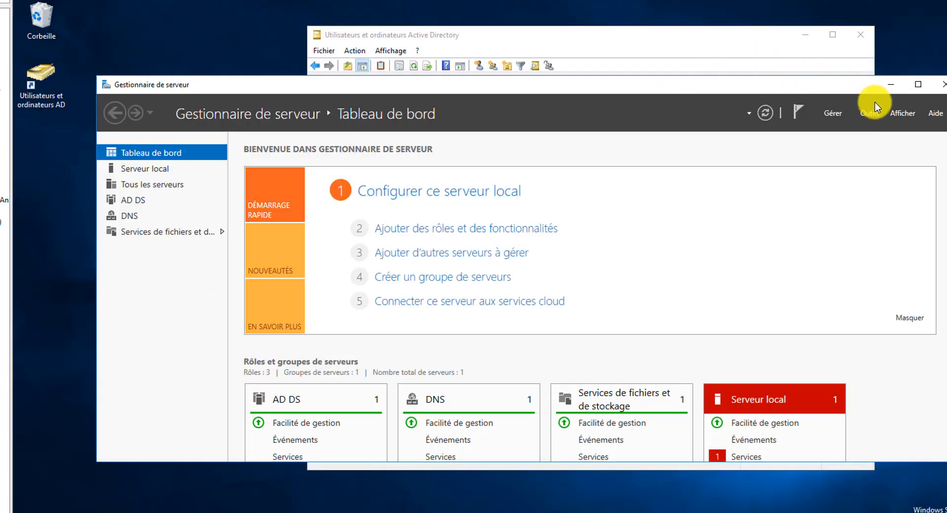
click(871, 114)
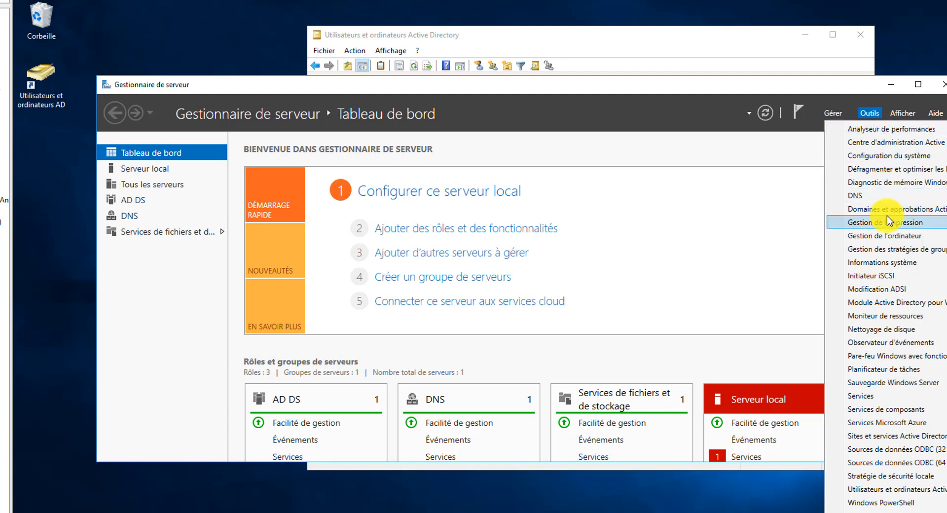
click(916, 211)
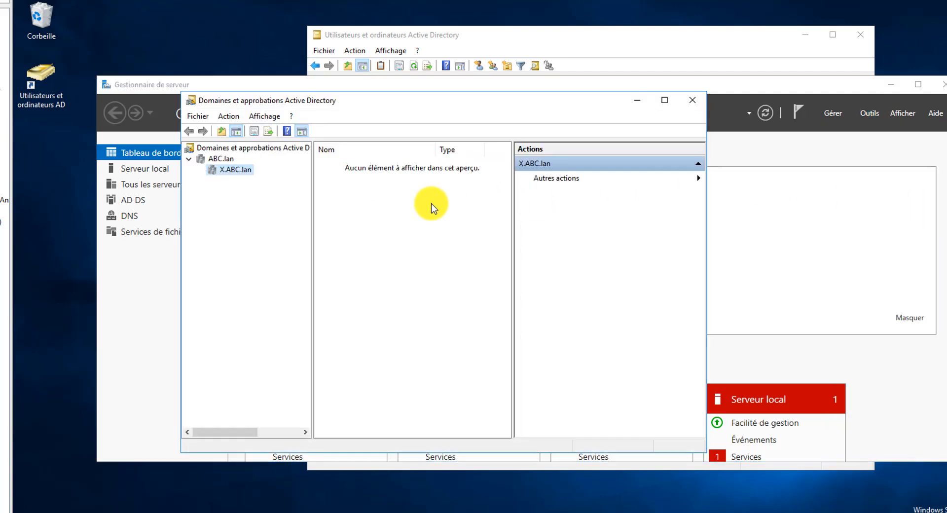
click(224, 158)
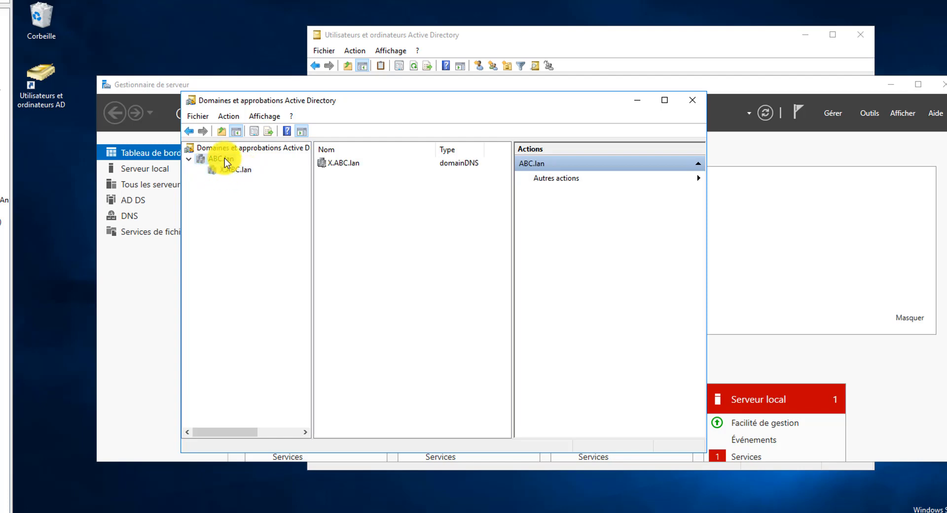
right_click(224, 158)
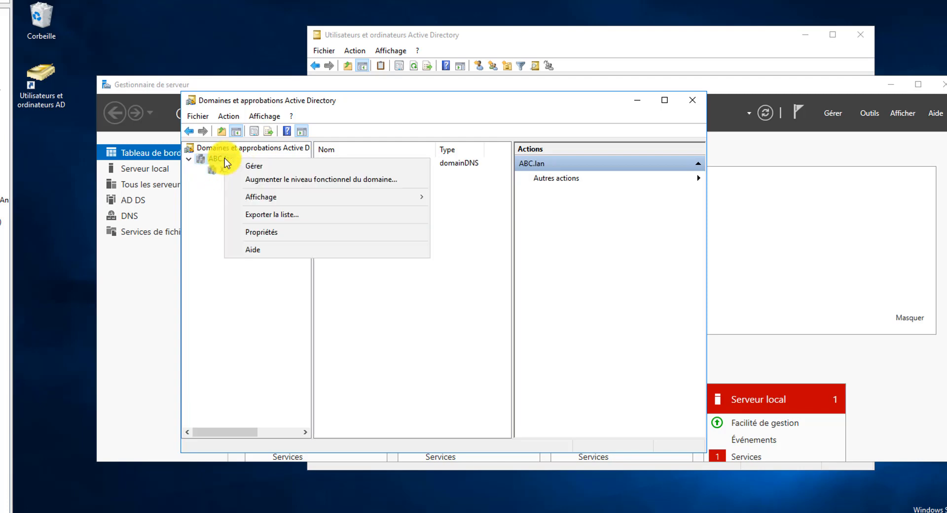
click(267, 238)
click(357, 165)
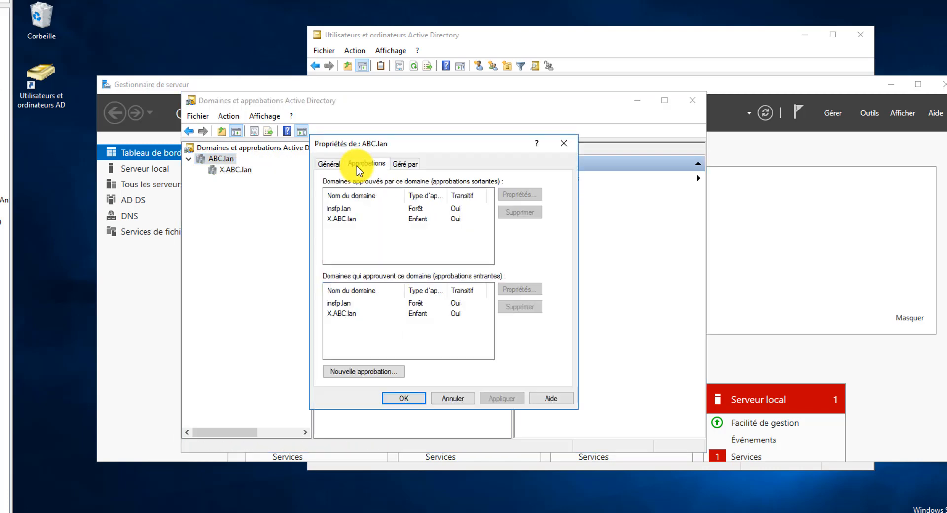
click(343, 211)
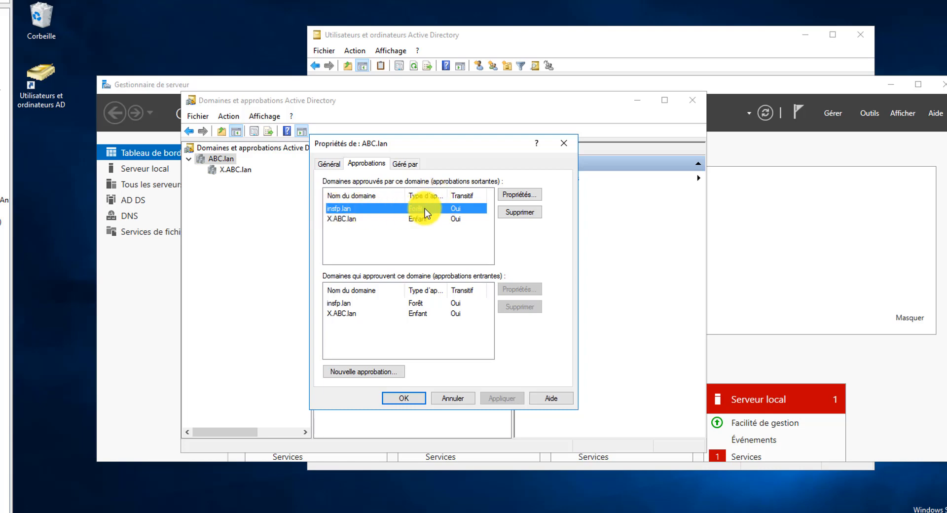
click(452, 398)
click(697, 100)
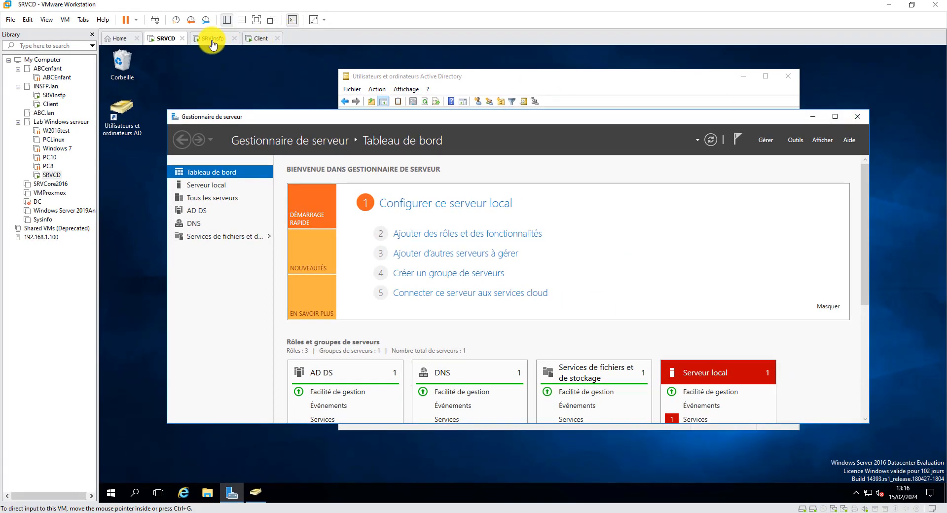
click(212, 38)
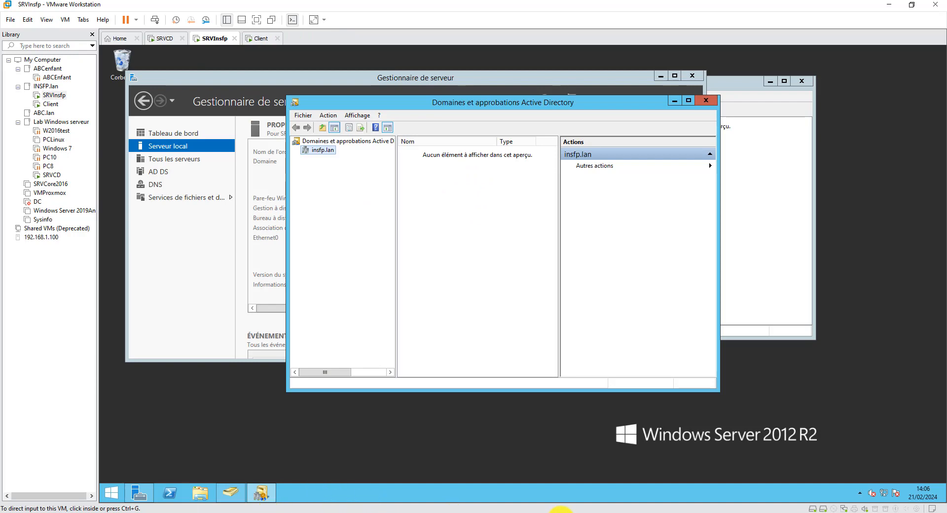
click(565, 512)
scroll(383, 421, down, 4)
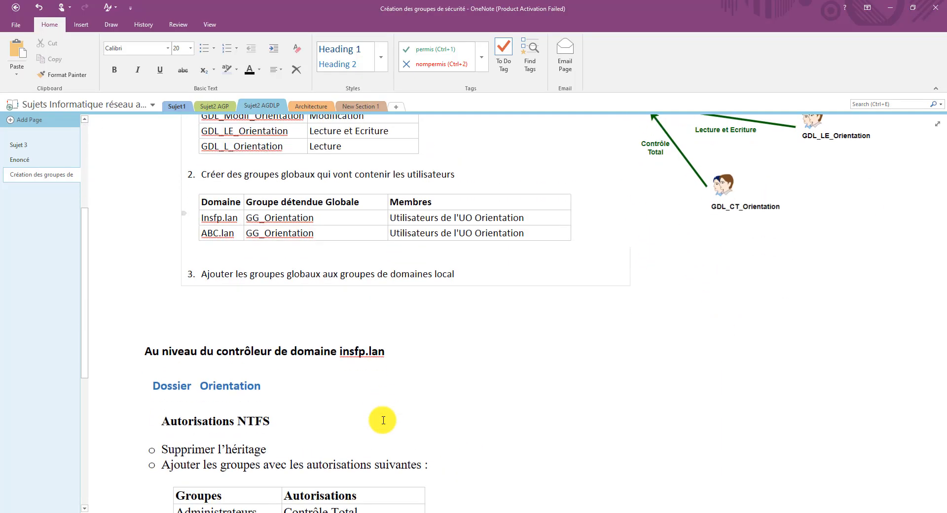
scroll(353, 332, down, 1)
scroll(355, 333, down, 1)
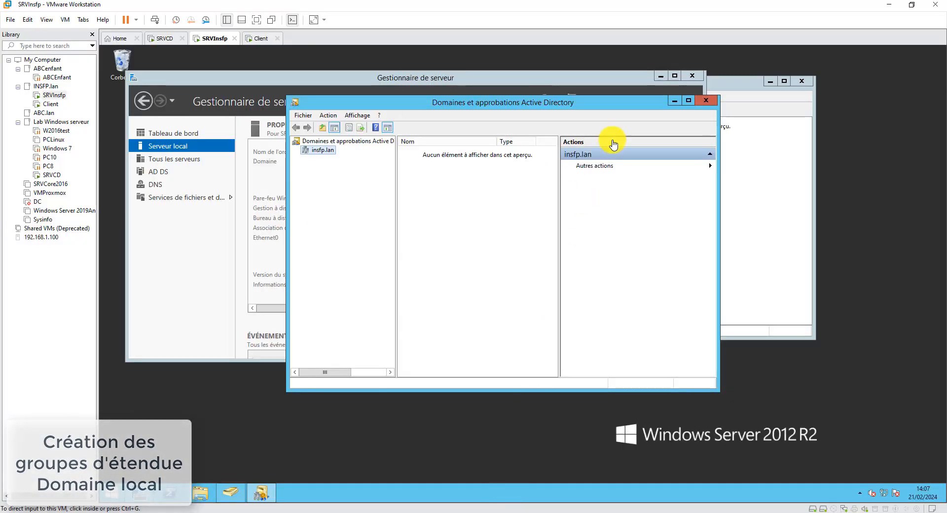
- Close Domains and Trusts and display the UOOrientation unit in Users and Computers
click(709, 100)
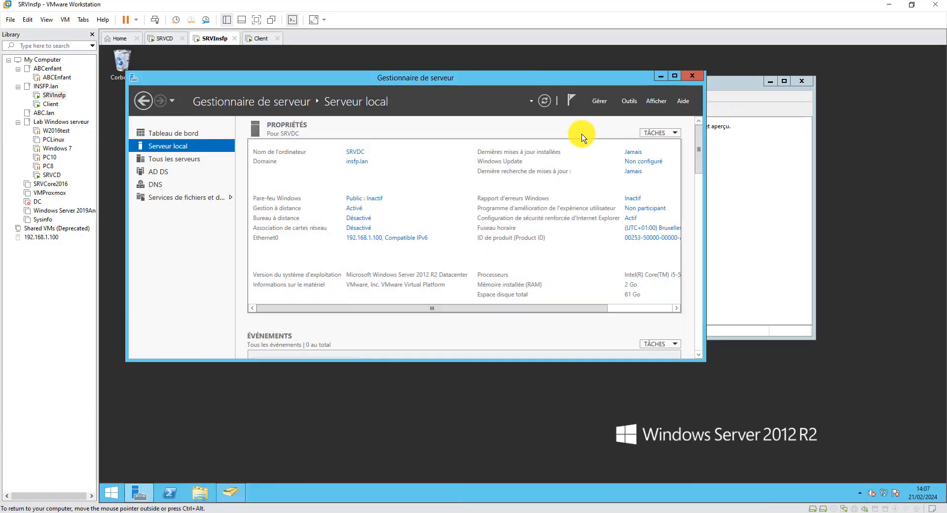
click(230, 494)
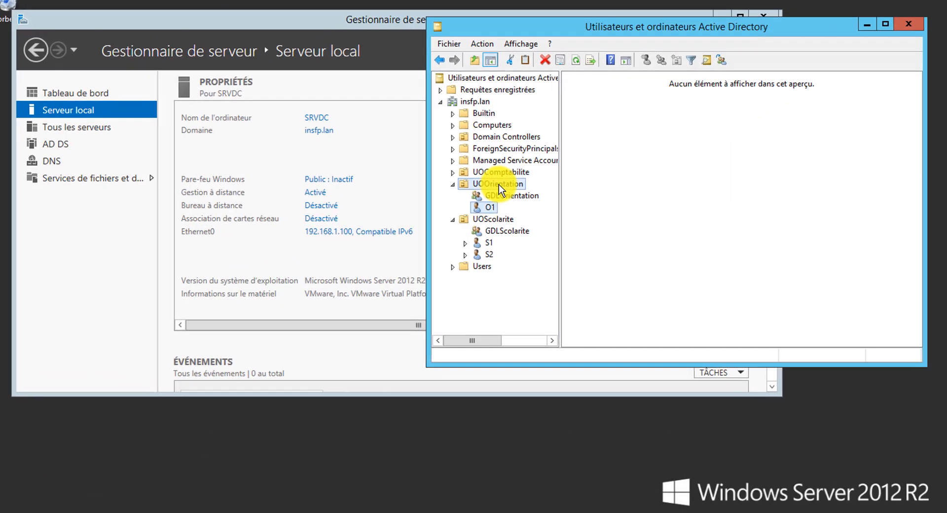
click(480, 203)
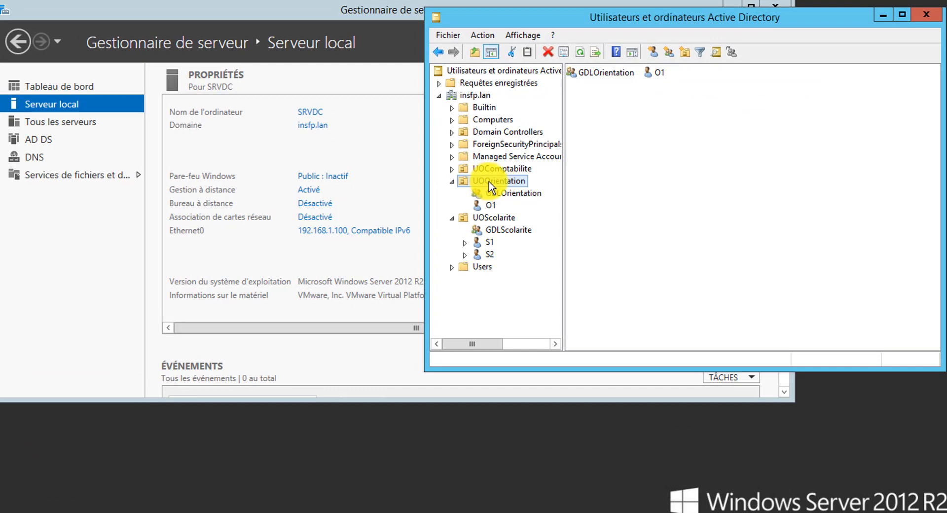
- Create the domain-local security group GDL_Modif_Orienation in UOOrientation
right_click(617, 134)
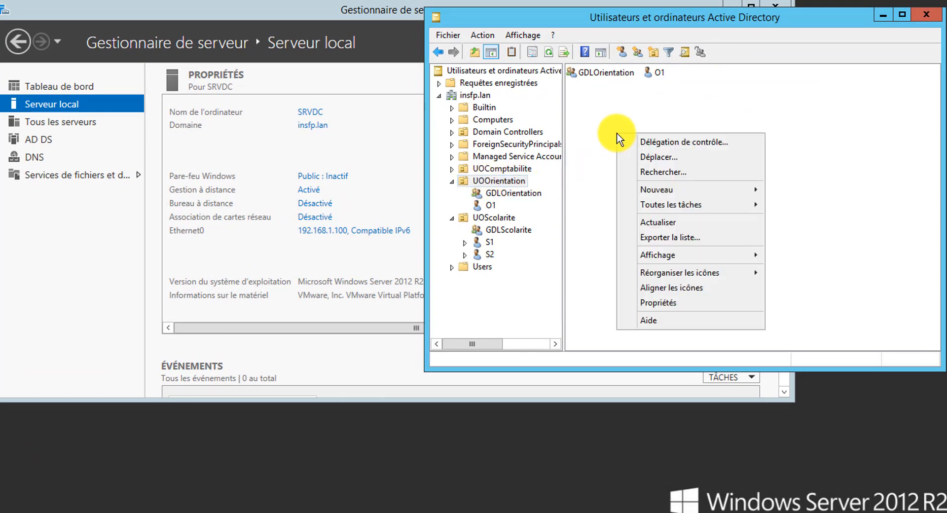
mouse_move(696, 191)
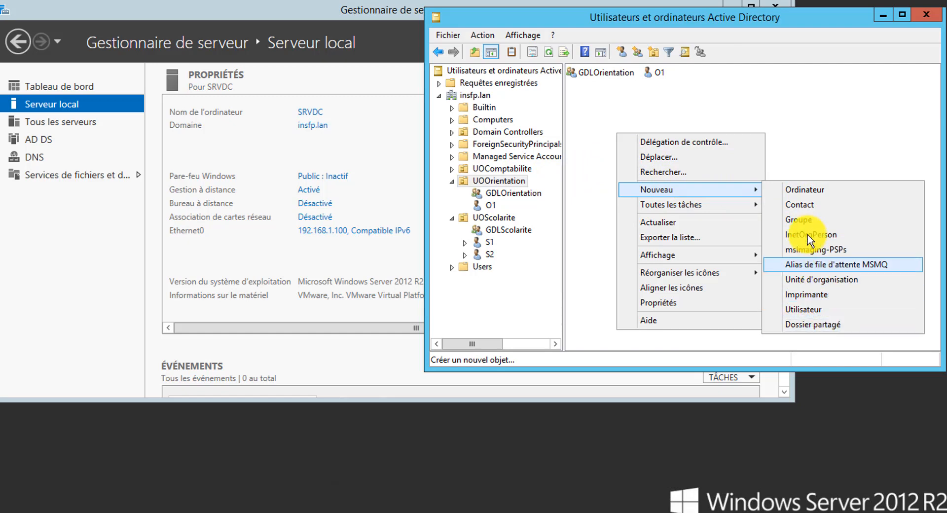
click(799, 220)
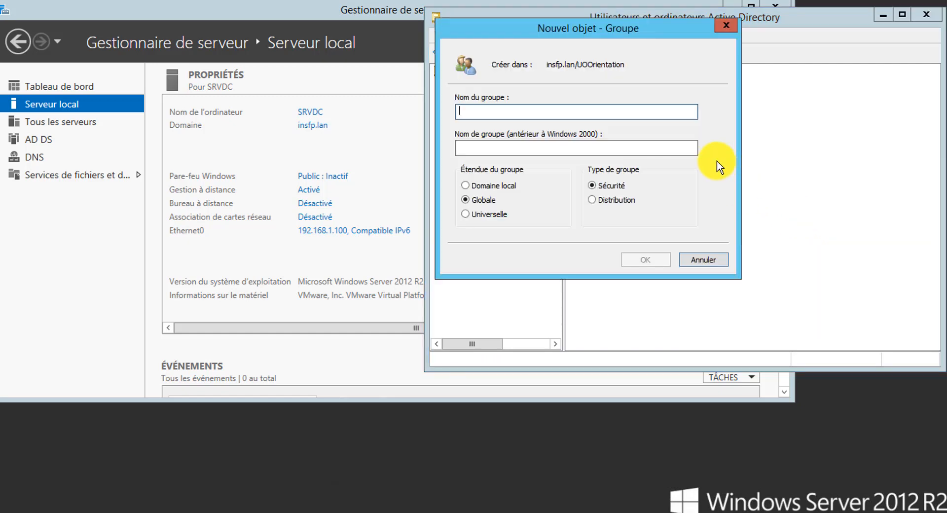
text(GDL_Modif_Orienation)
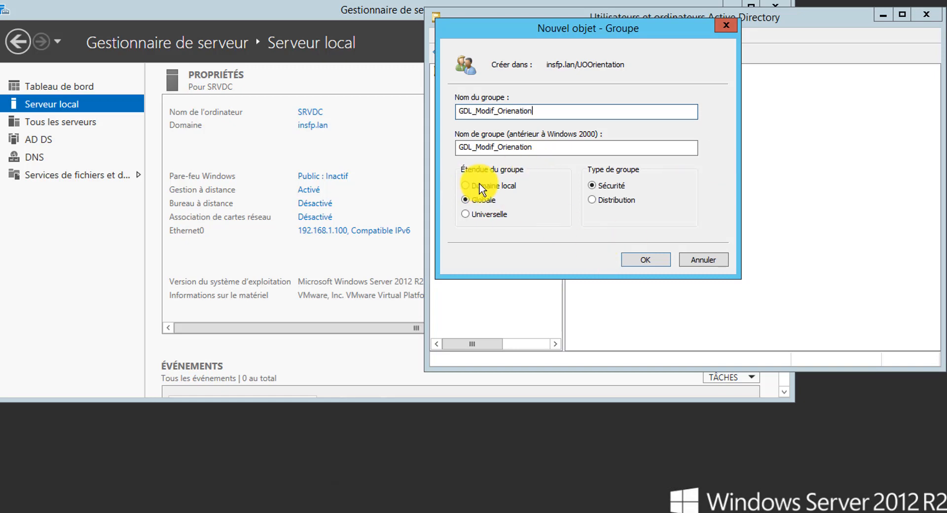
click(466, 188)
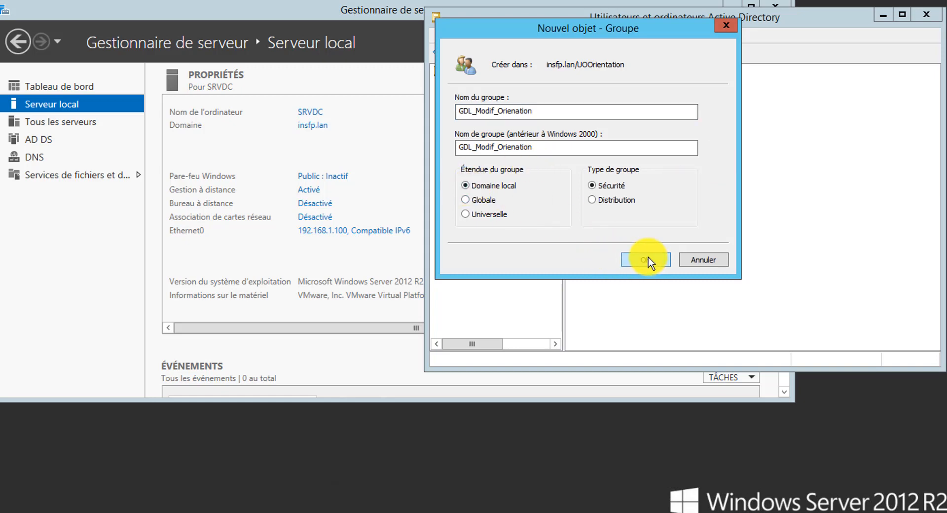
click(645, 259)
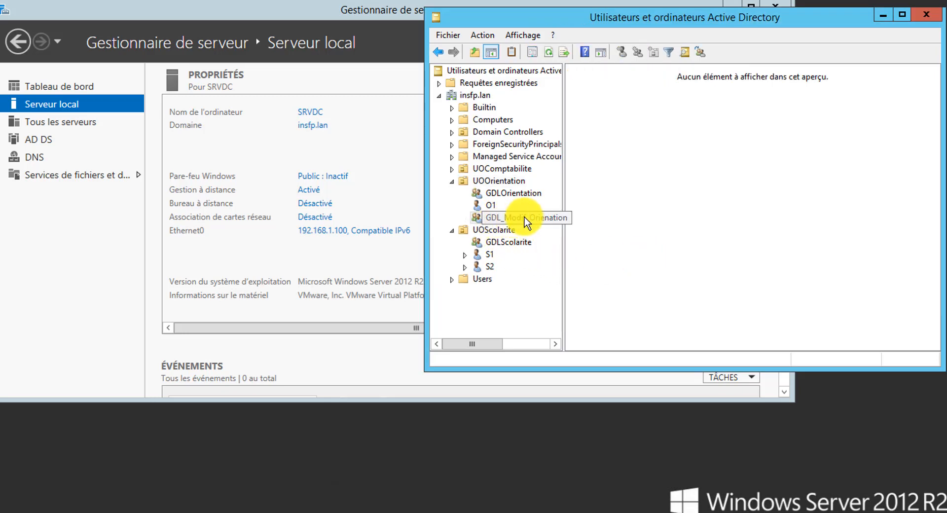
- Add the domain-local security group G_LE_Orientaion to UOOrientation and view its contents
right_click(619, 154)
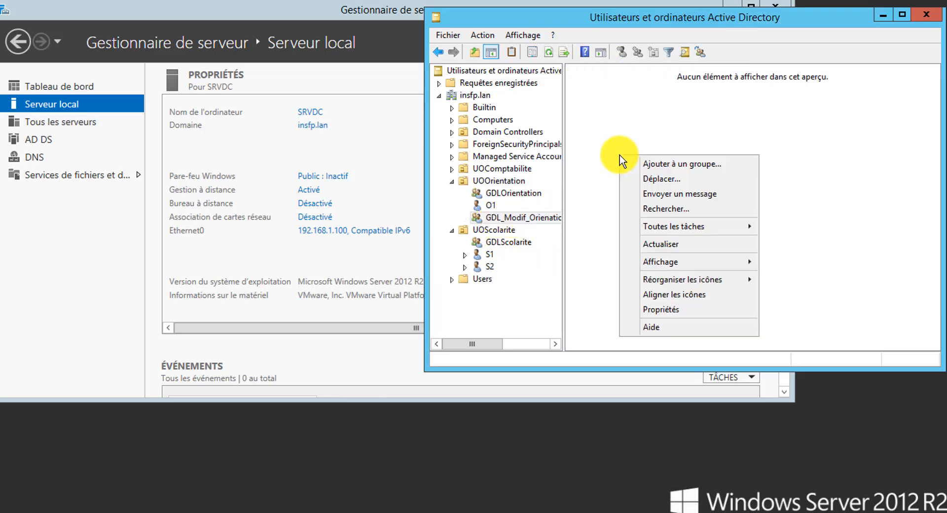
click(500, 181)
right_click(630, 154)
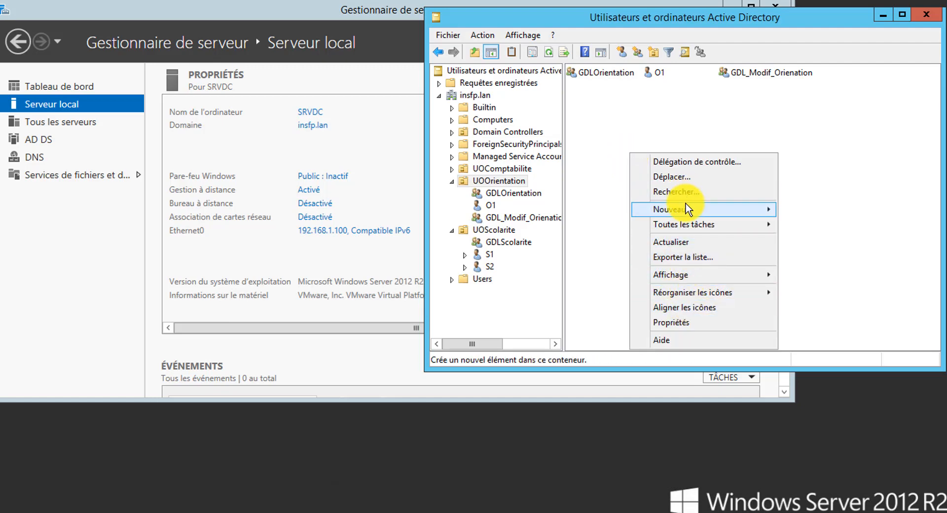
mouse_move(727, 207)
click(813, 239)
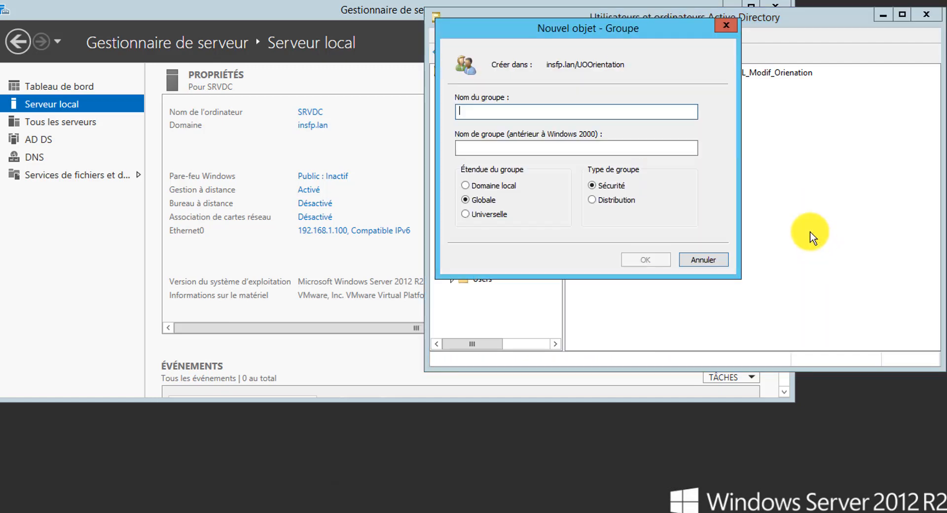
text(G_LE)
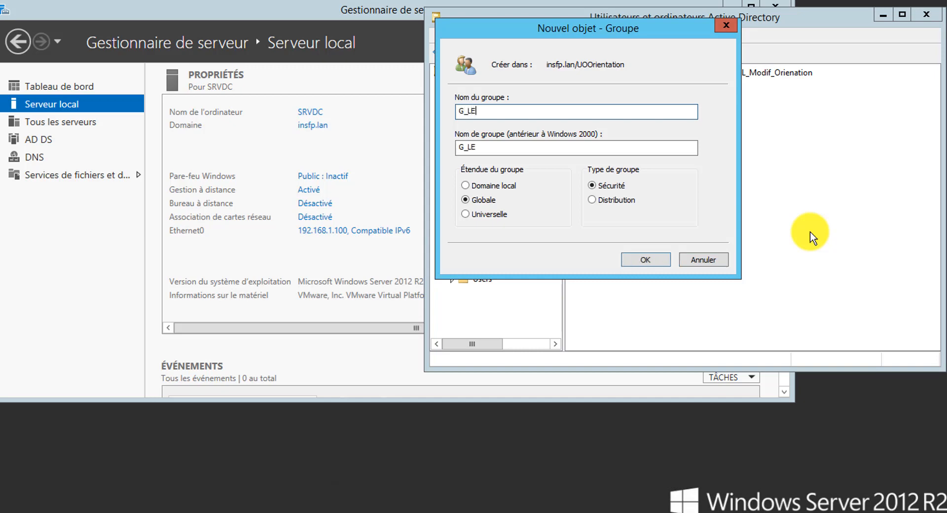
text(nat)
text(taion)
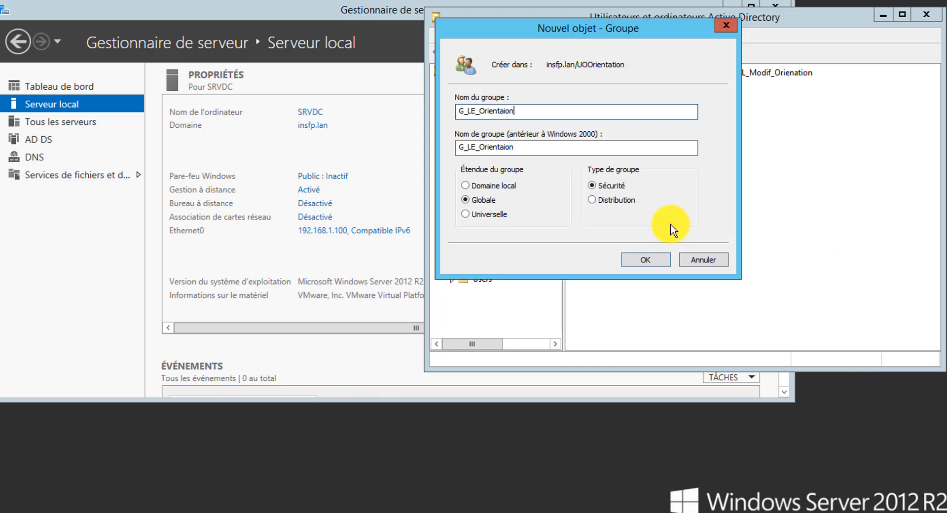
click(478, 181)
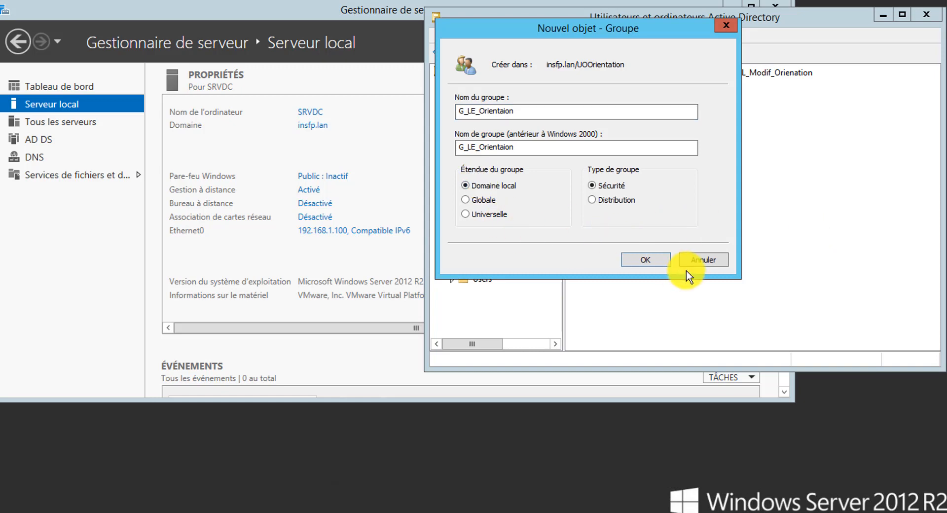
click(626, 264)
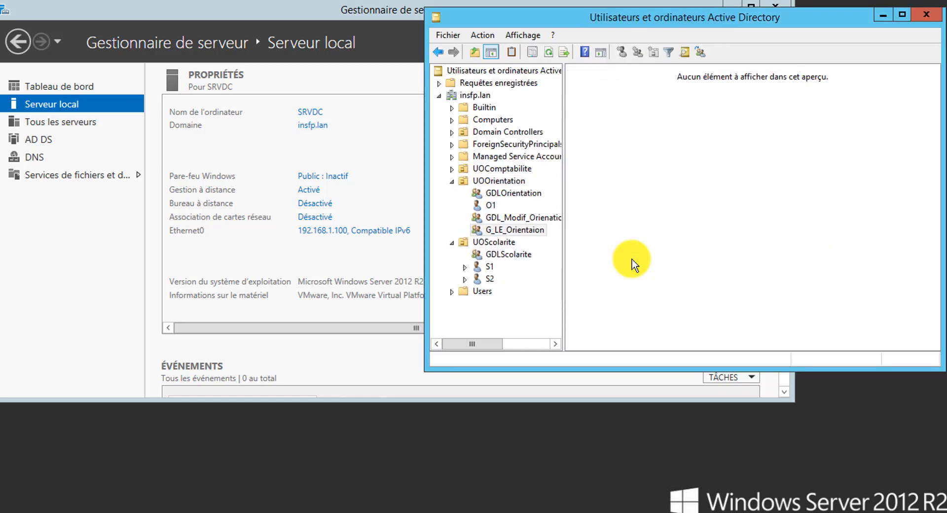
click(488, 182)
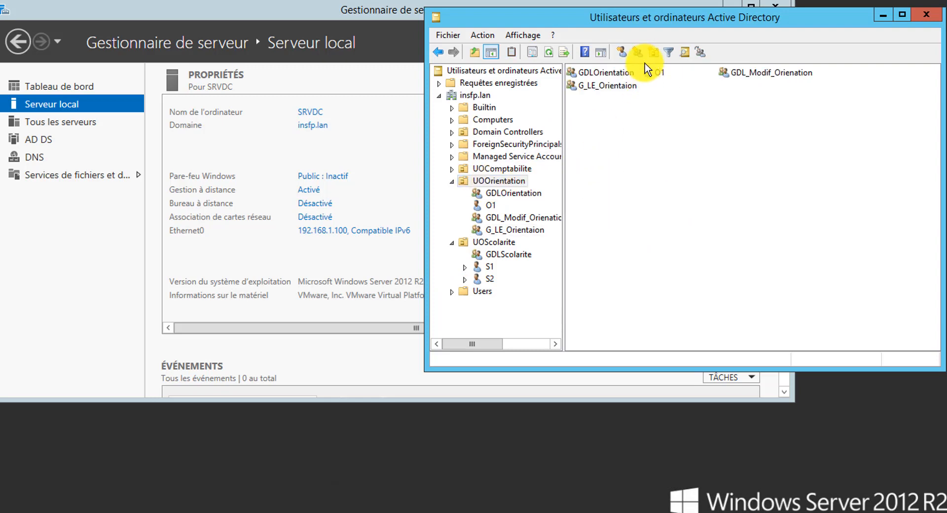
- Add the domain-local security group GDL_CT_Orientation to UOOrientation
click(637, 52)
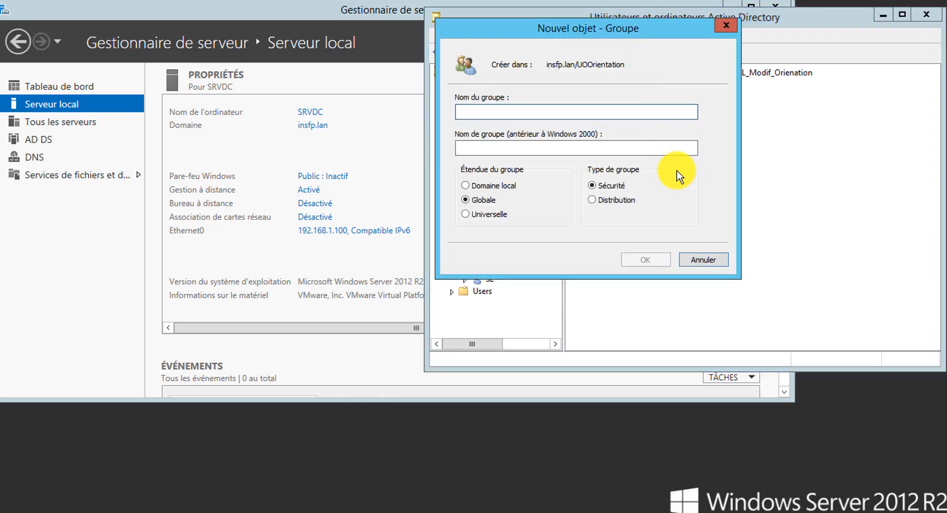
text(GDL_CT_Or)
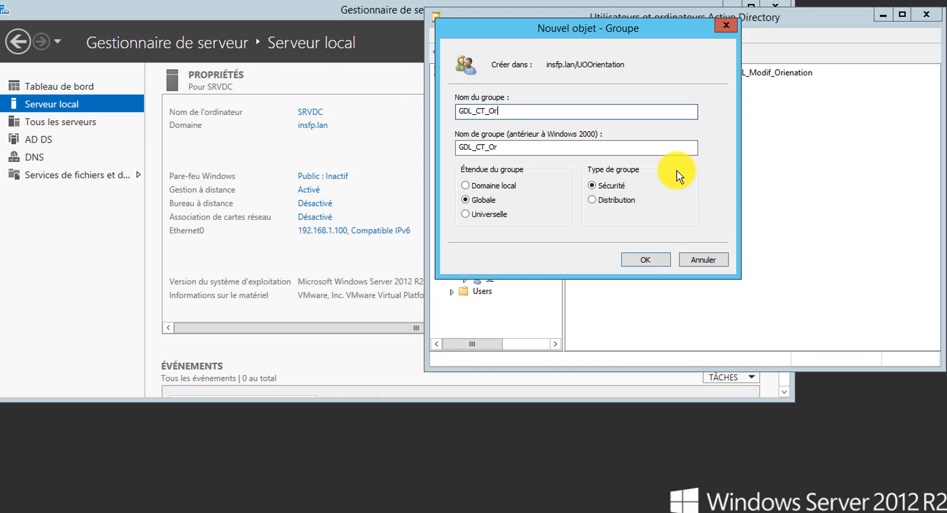
text(ientation)
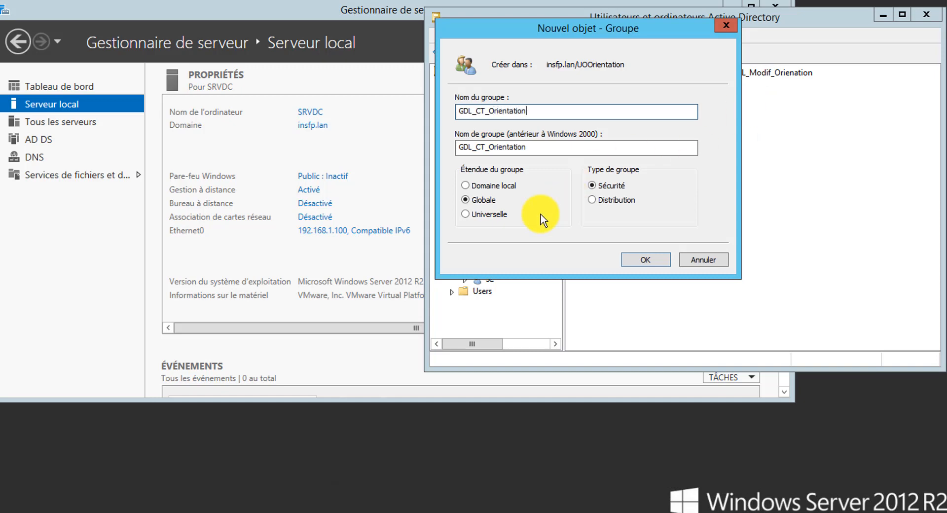
click(465, 186)
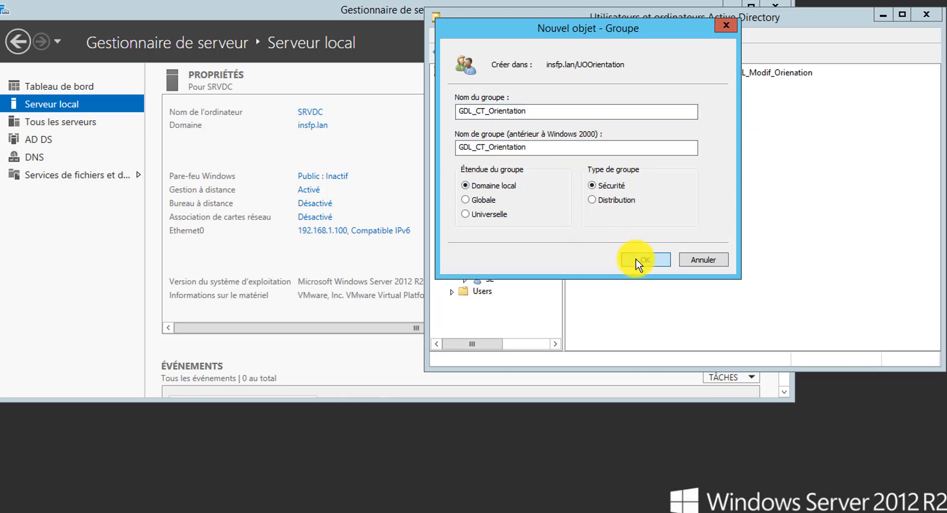
click(635, 259)
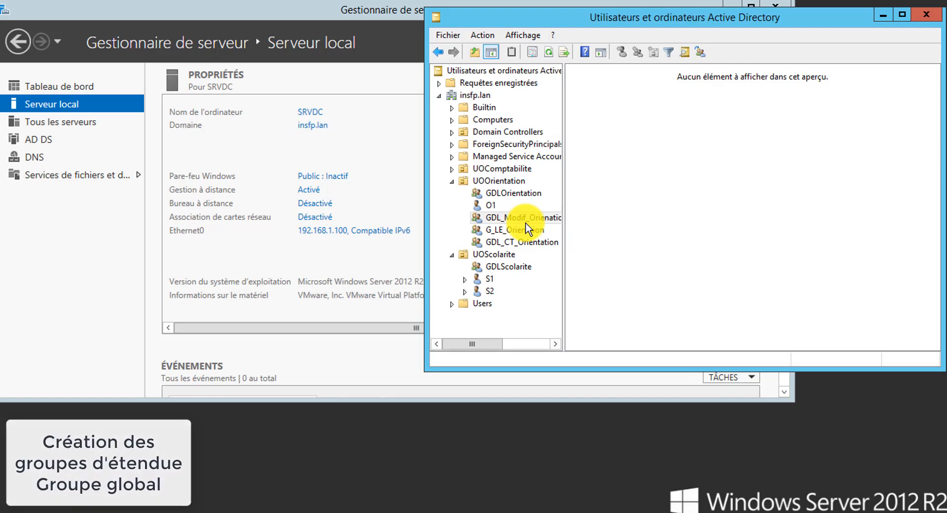
- Create GG_Orientation in UOOrientation, keeping the Globale security scope
click(508, 181)
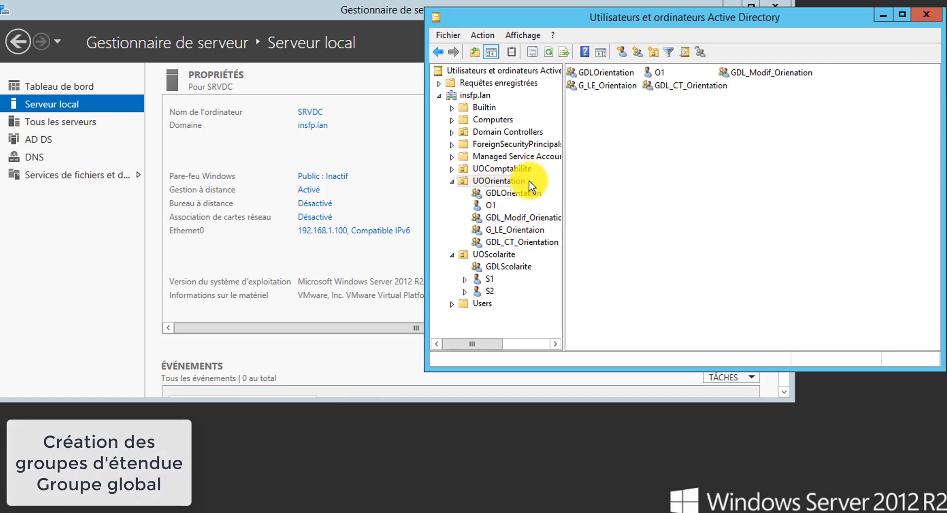
right_click(621, 145)
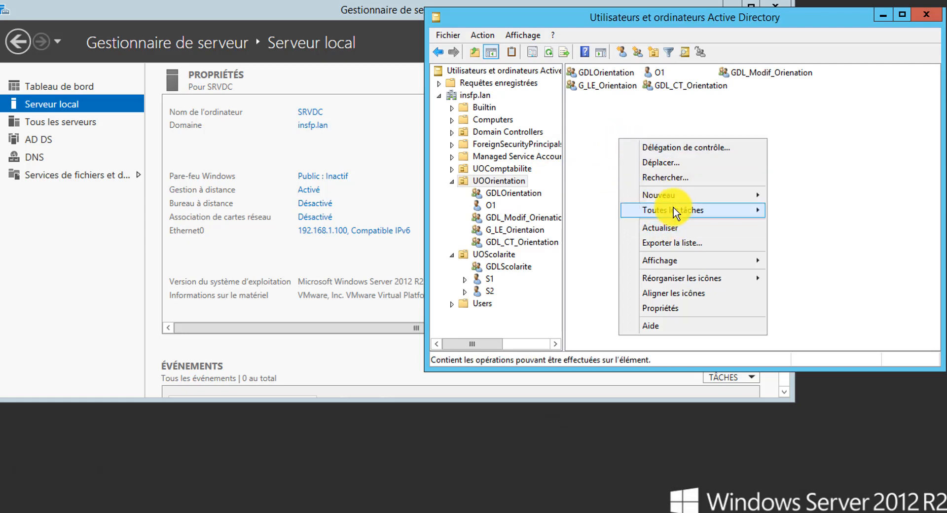
mouse_move(675, 202)
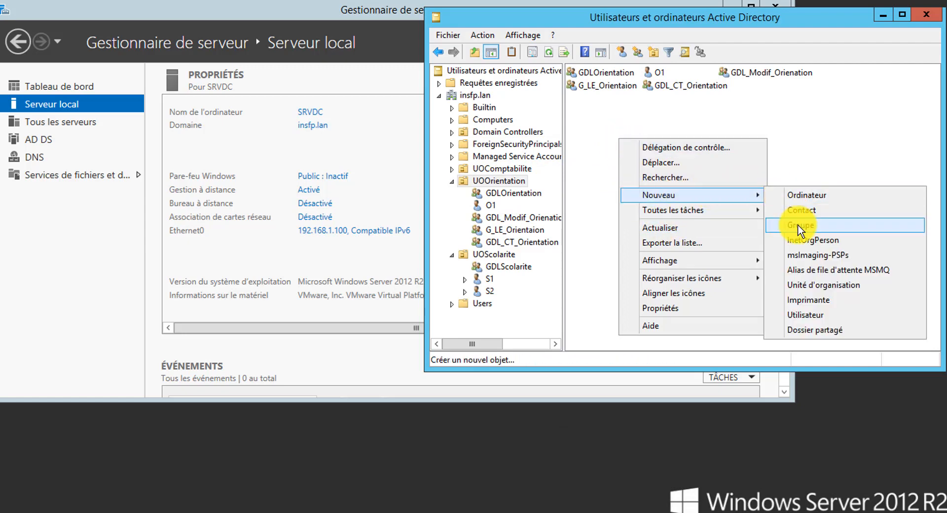
click(800, 225)
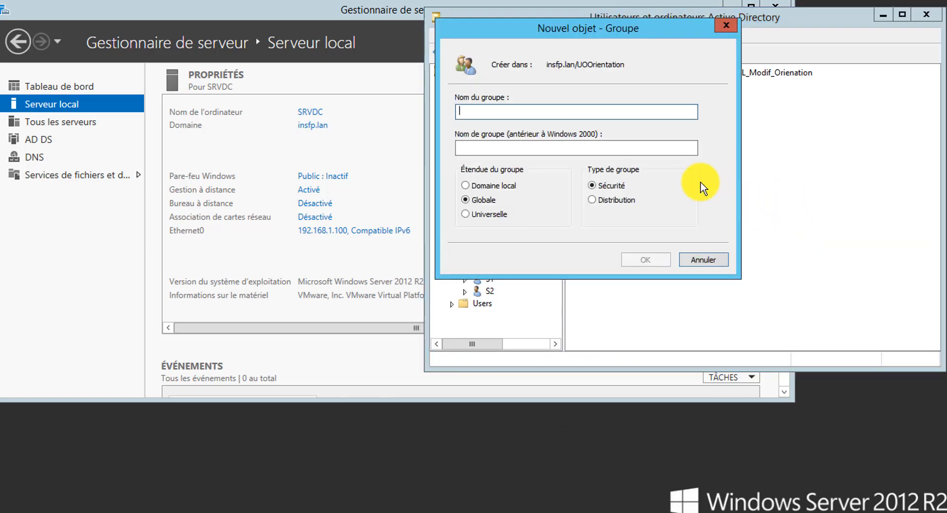
text(GG)
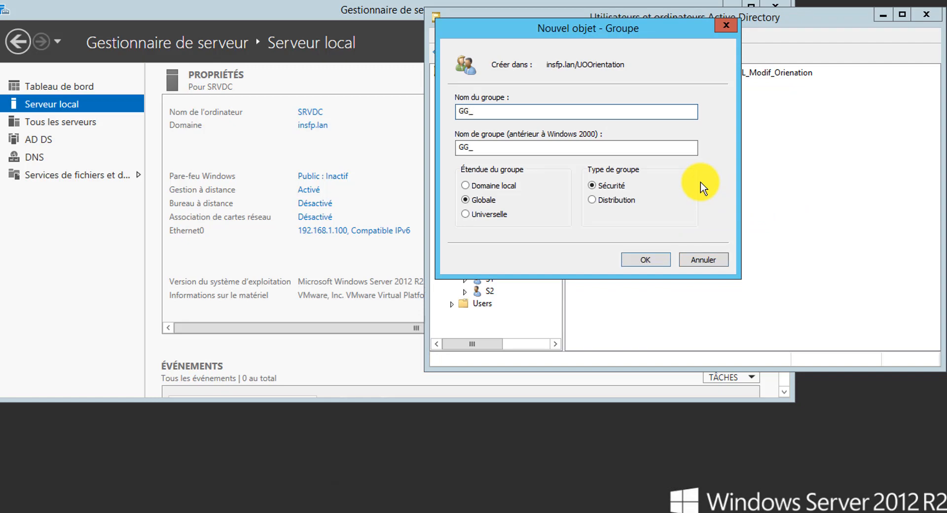
text(_Orientation)
click(641, 265)
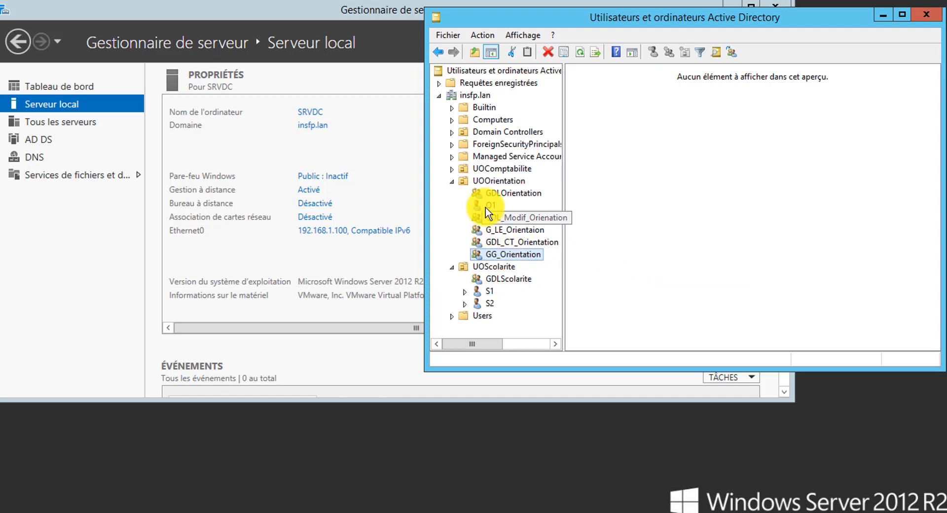
- Add user O1 to GG_Orientation's members and apply the change
right_click(524, 262)
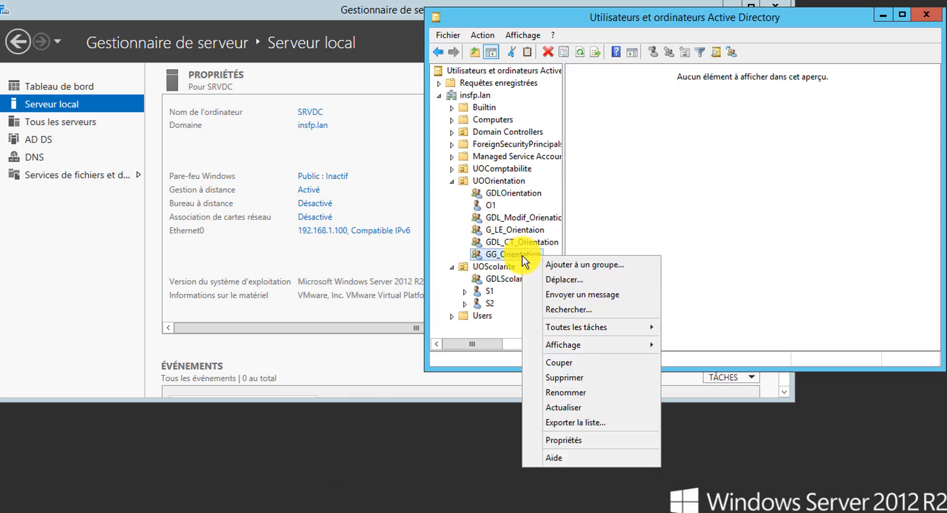
click(576, 439)
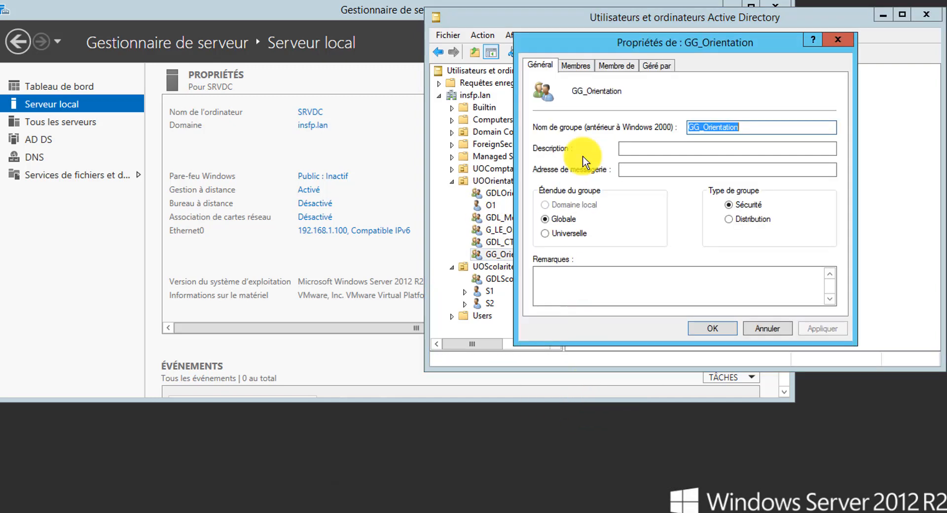
click(574, 65)
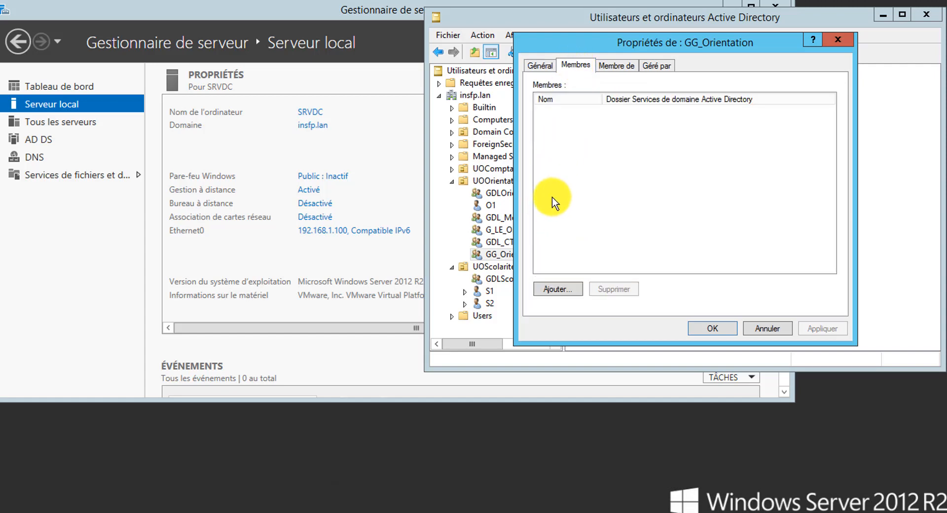
click(558, 289)
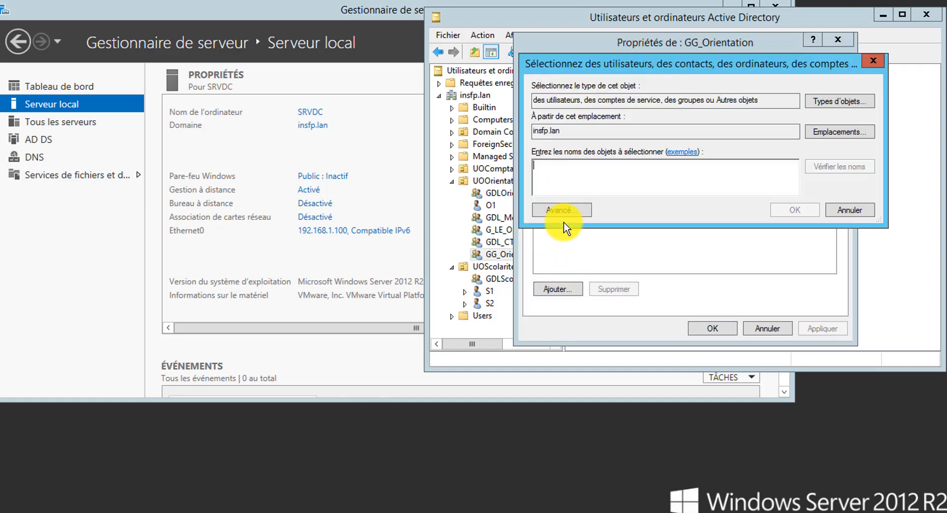
text(o1)
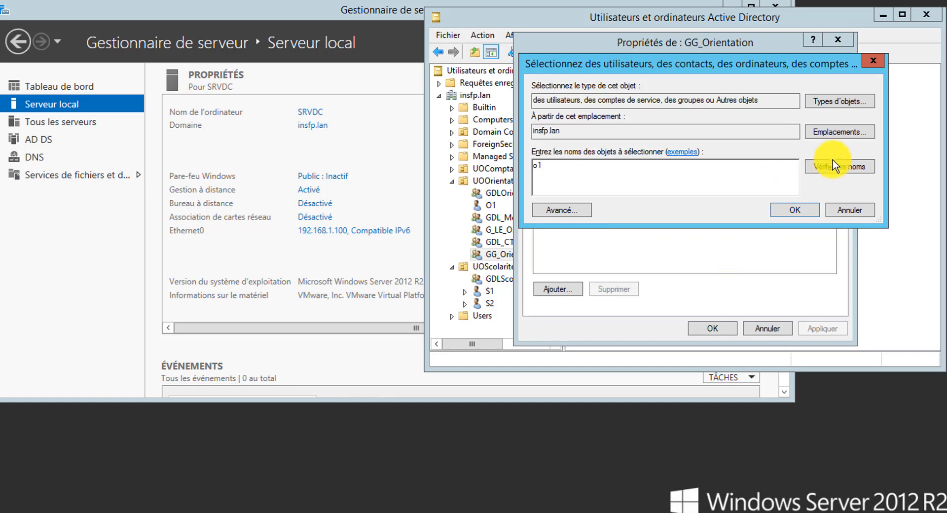
click(837, 166)
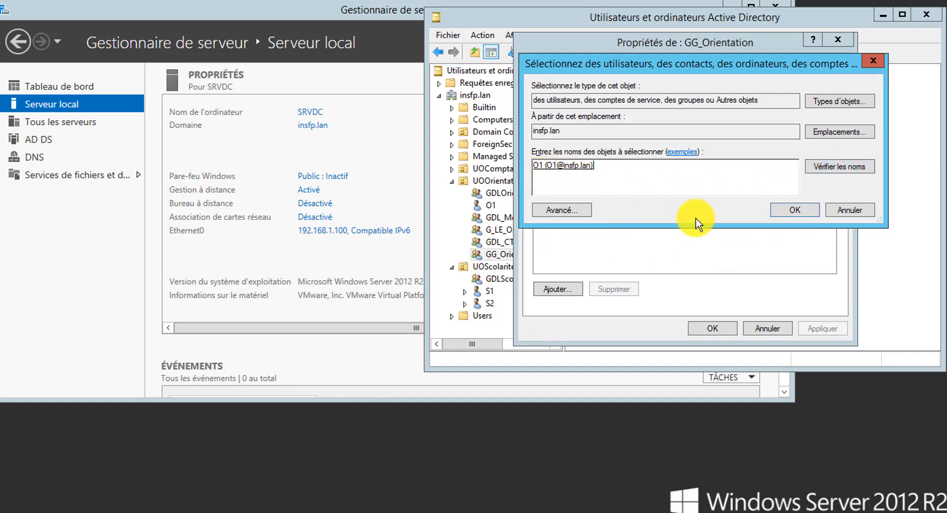
click(788, 211)
click(820, 325)
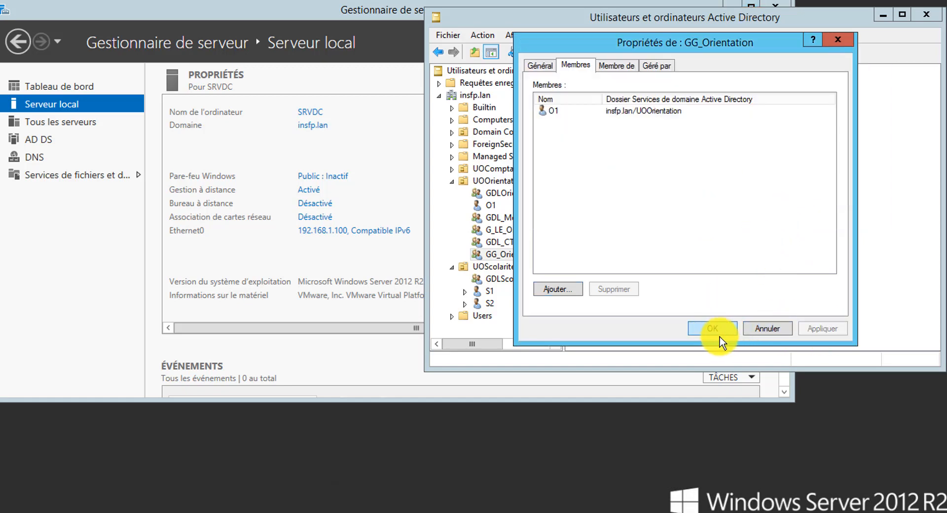
click(715, 329)
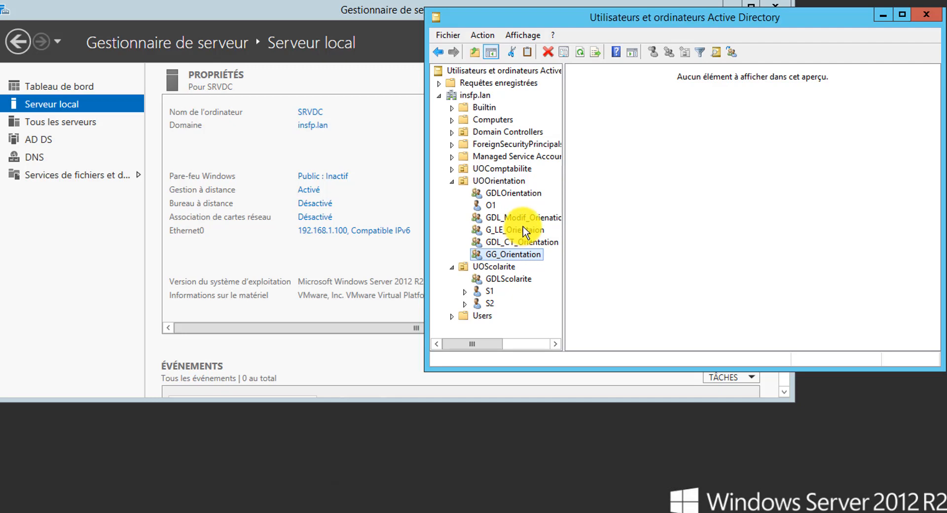
- On SRVCD, create global security group GG_orientation in ABC.lan's UO_Orienation unit
click(500, 217)
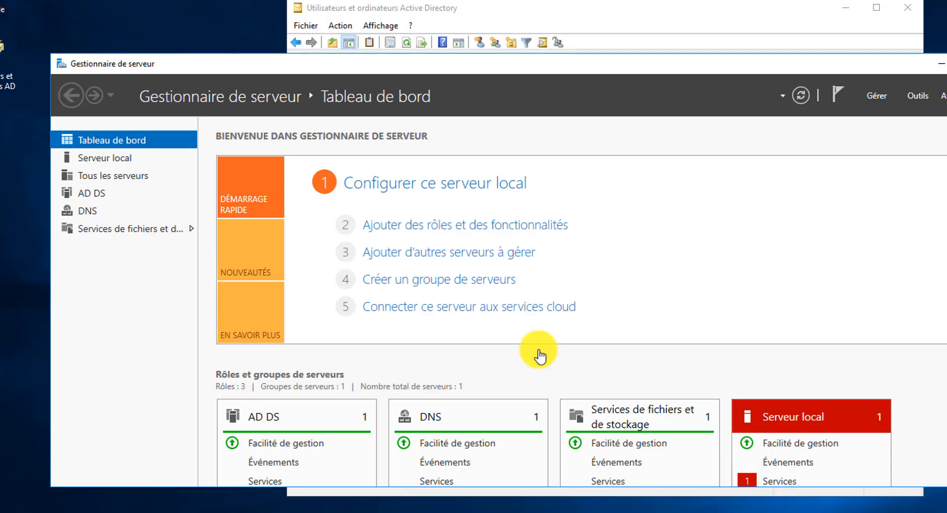
click(259, 511)
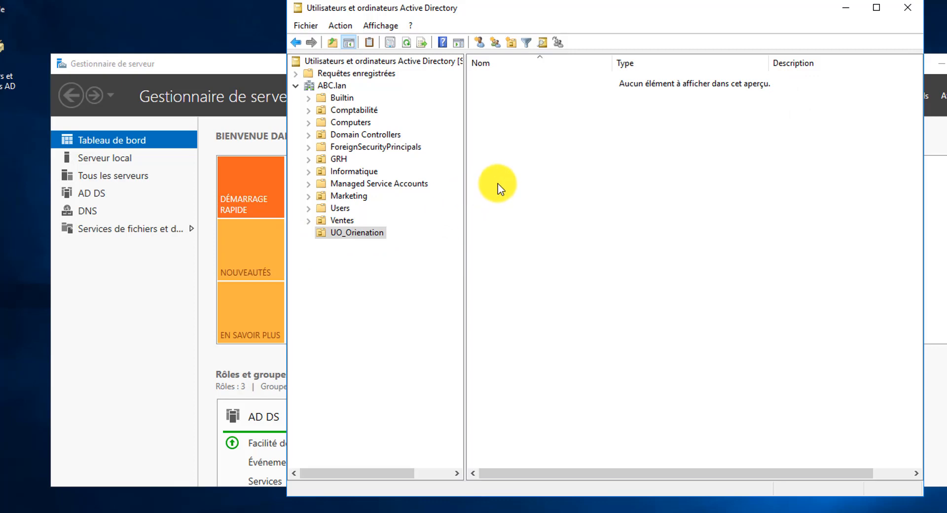
right_click(490, 136)
mouse_move(546, 193)
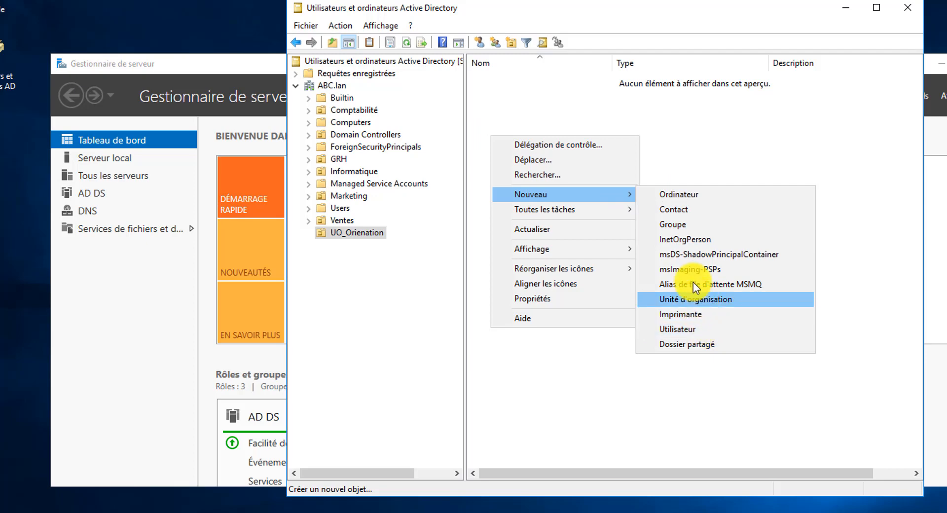
click(677, 227)
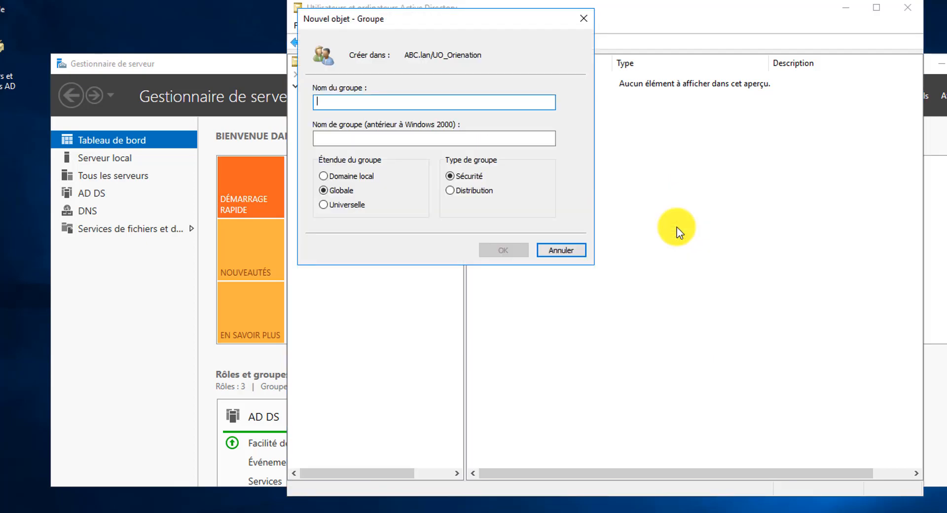
text(GG_oriena)
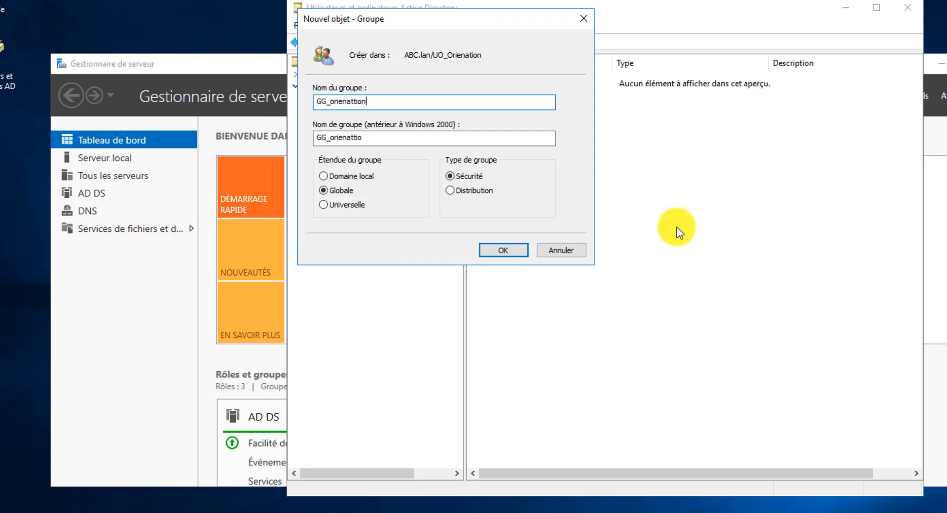
text(ttion)
key(BackSpace)
key(BackSpace)
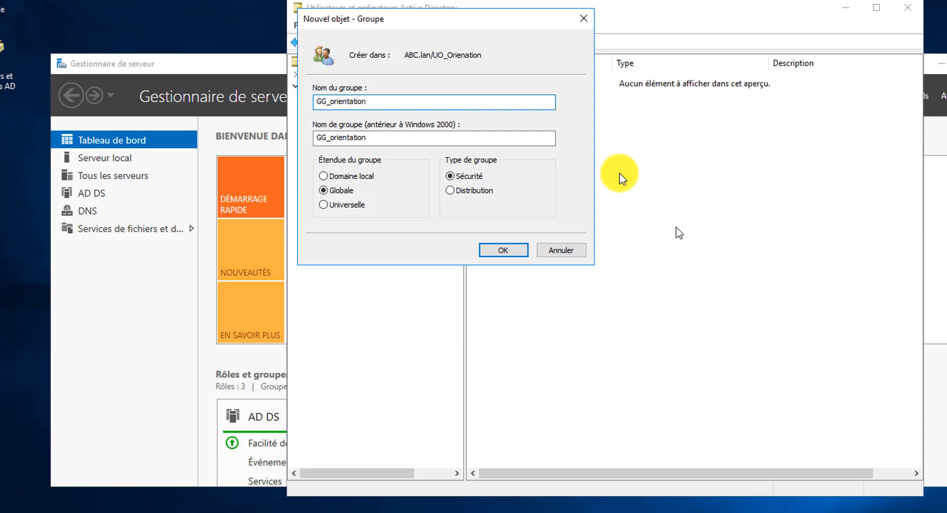
click(362, 178)
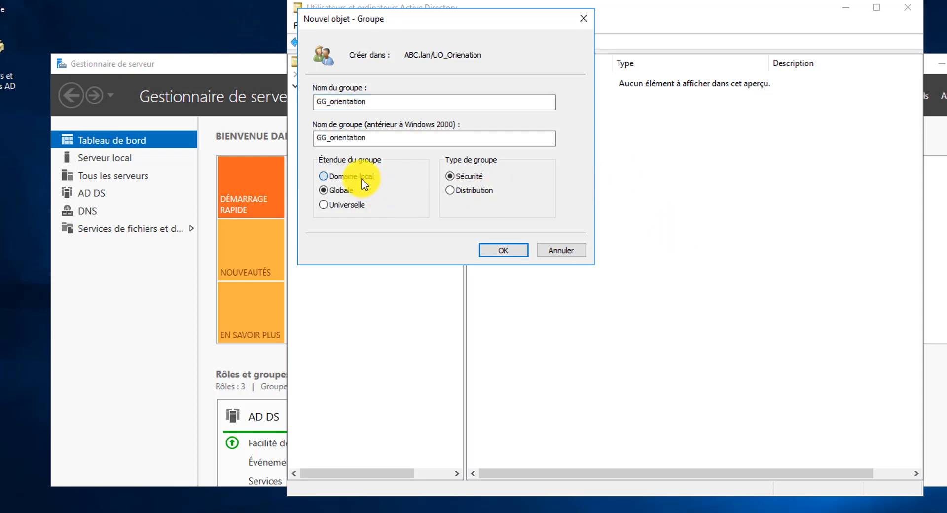
click(338, 191)
click(498, 250)
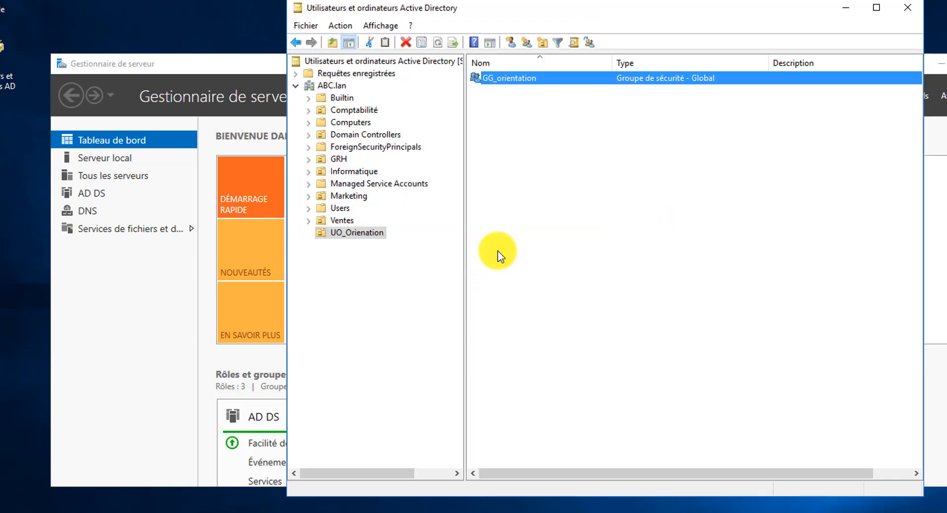
- Add an ABC.lan user from the Informatique unit as a member of GG_orientation
right_click(518, 83)
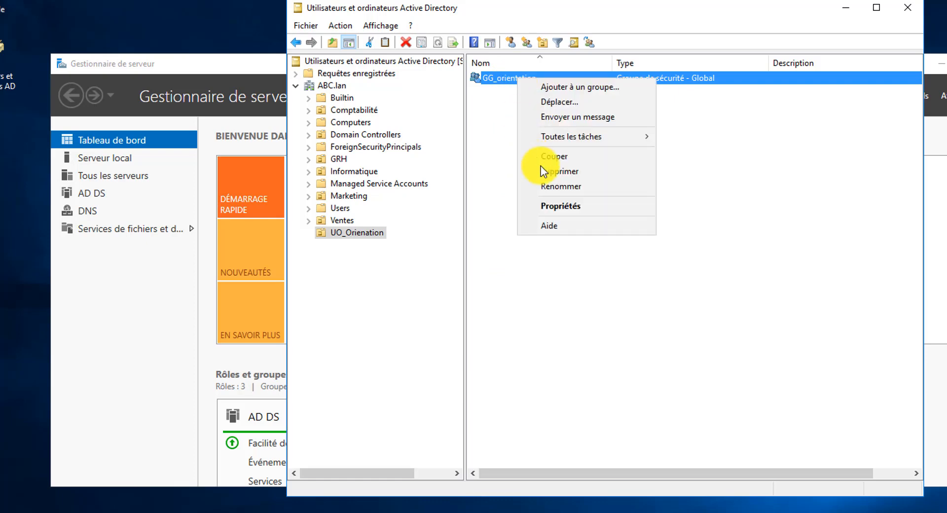
click(582, 206)
click(495, 124)
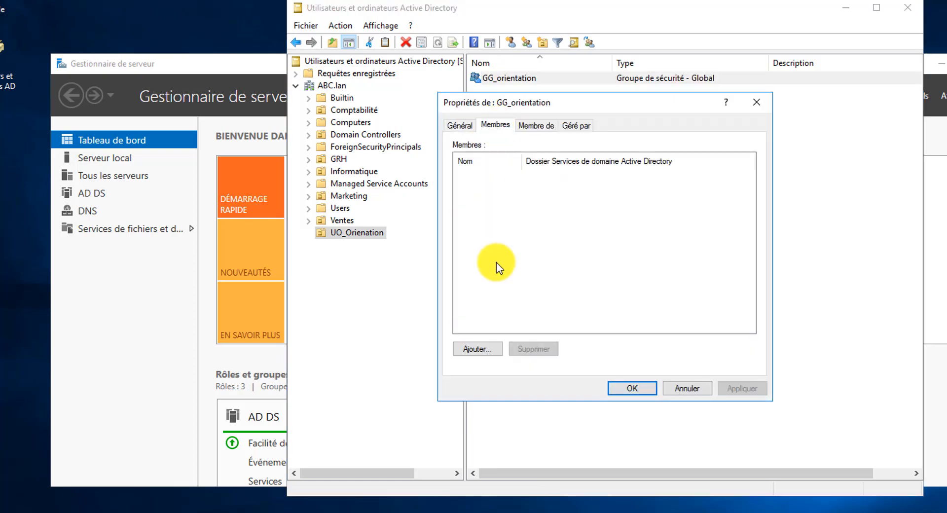
click(477, 350)
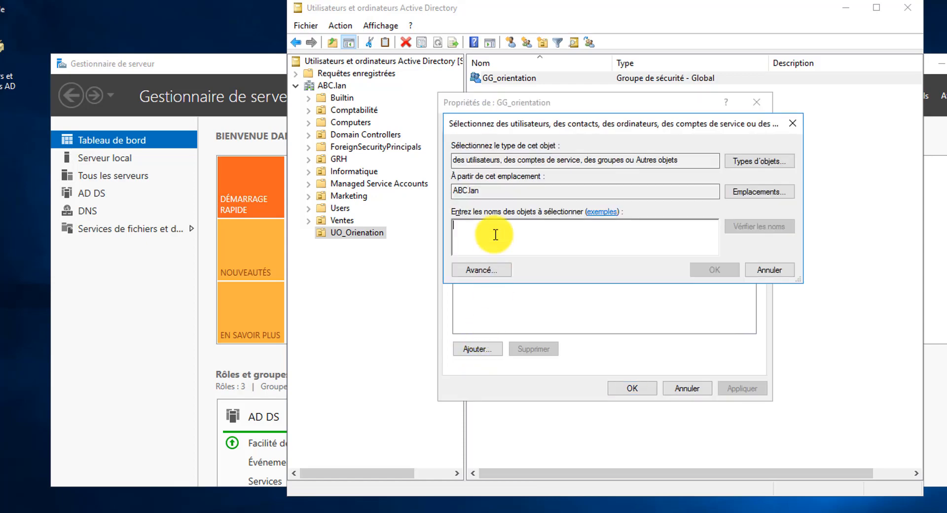
text(jub)
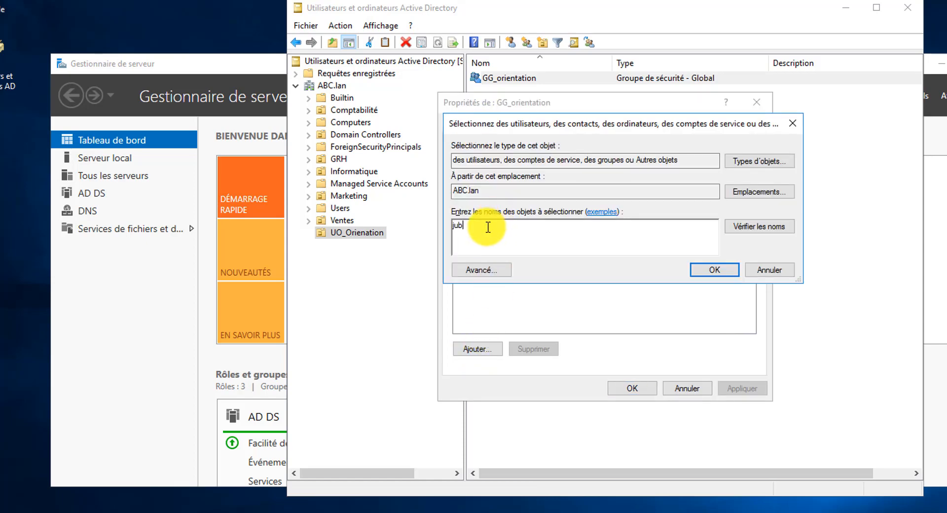
text(a)
click(740, 226)
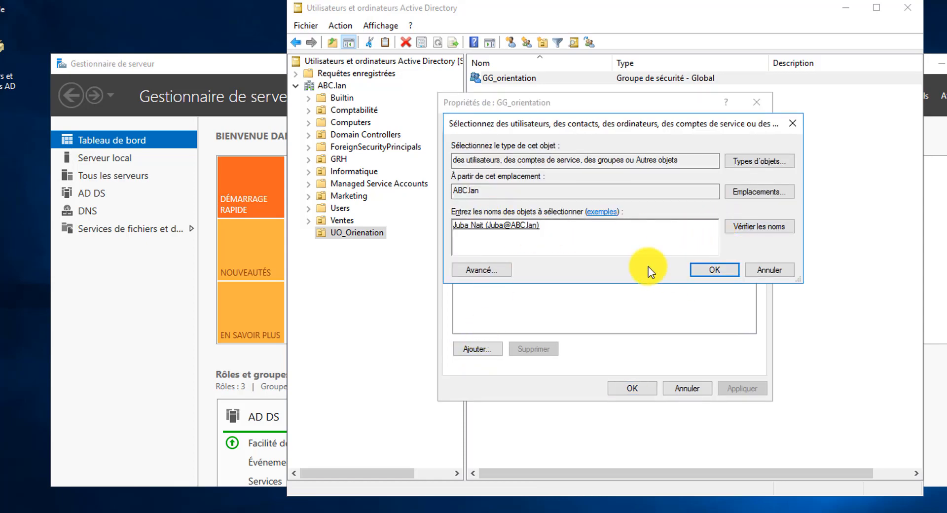
click(695, 269)
click(739, 388)
click(631, 387)
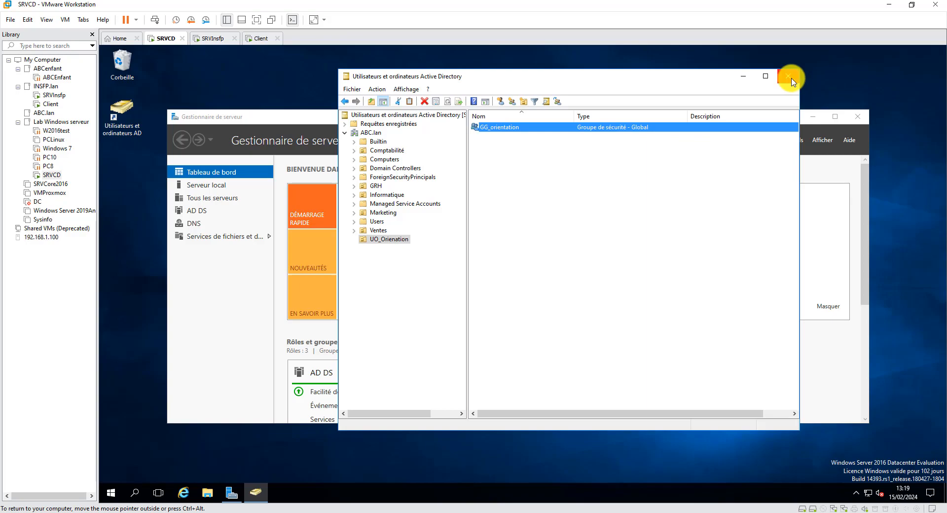
- In OneNote, move the note about adding global groups to domain-local groups below the share permissions table
click(576, 512)
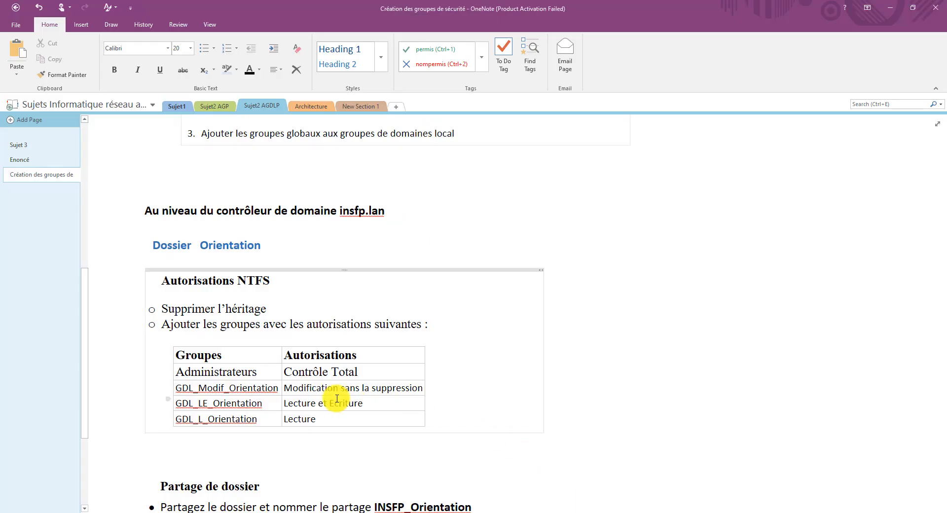
scroll(337, 399, down, 5)
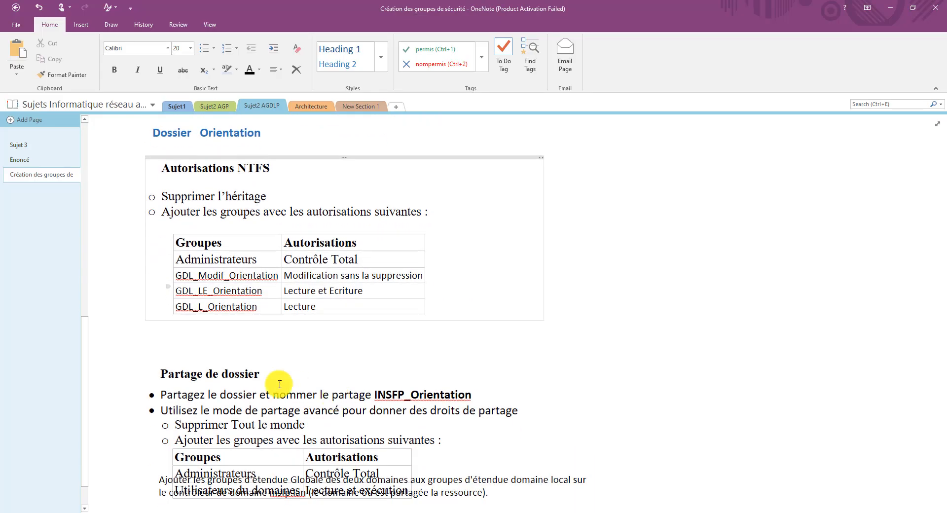
scroll(387, 389, down, 2)
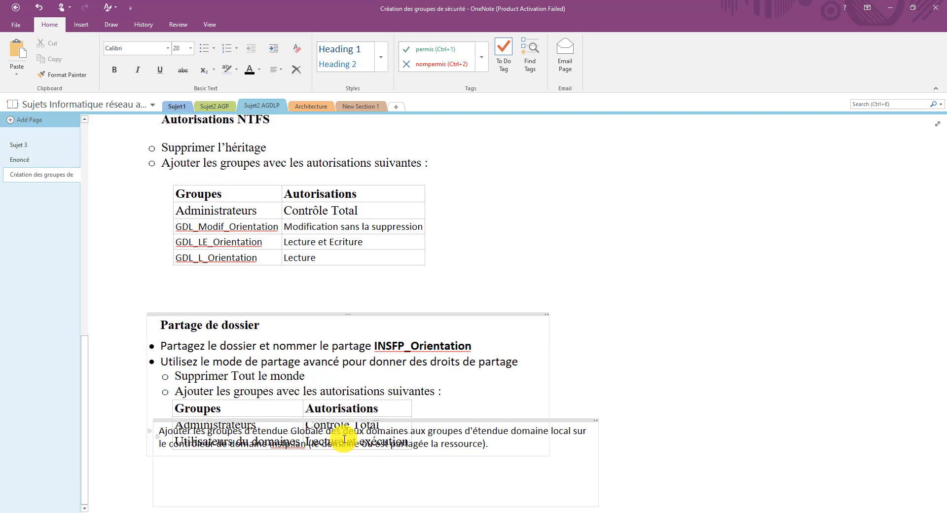
drag(345, 422, 338, 465)
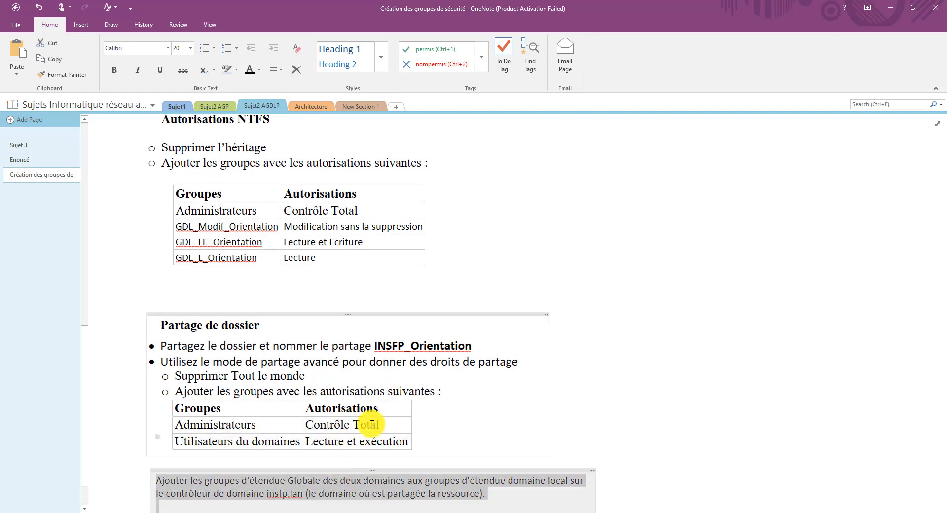
scroll(658, 277, up, 18)
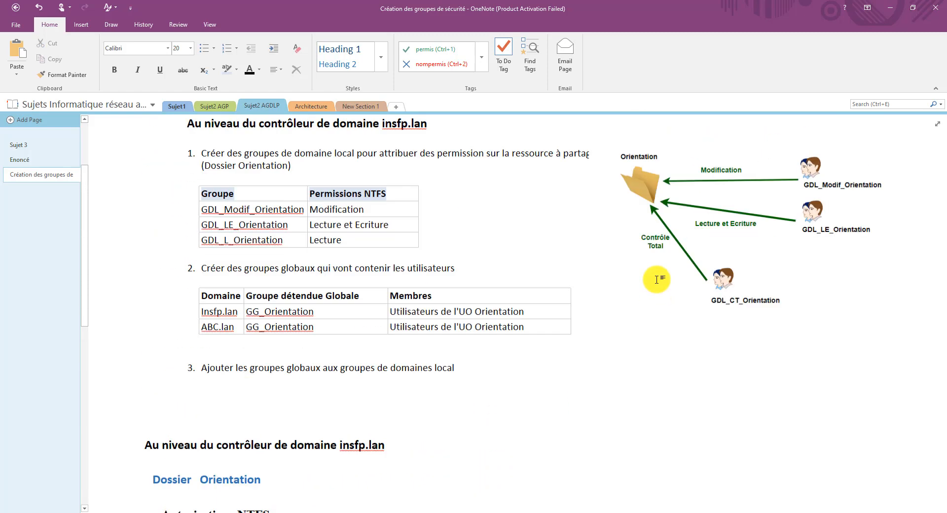
click(536, 512)
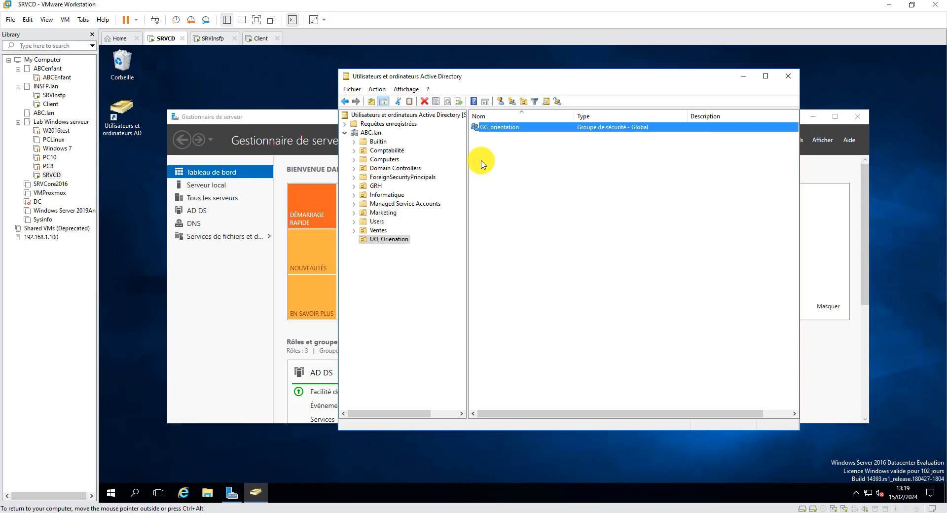
- Sign in to the PC10 virtual machine as the ABC.lan domain user with the account password
click(260, 38)
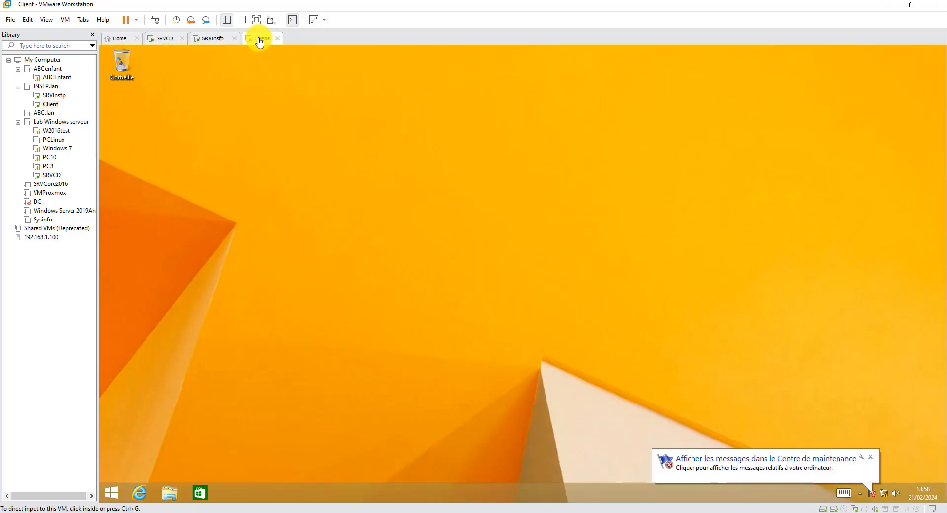
click(538, 271)
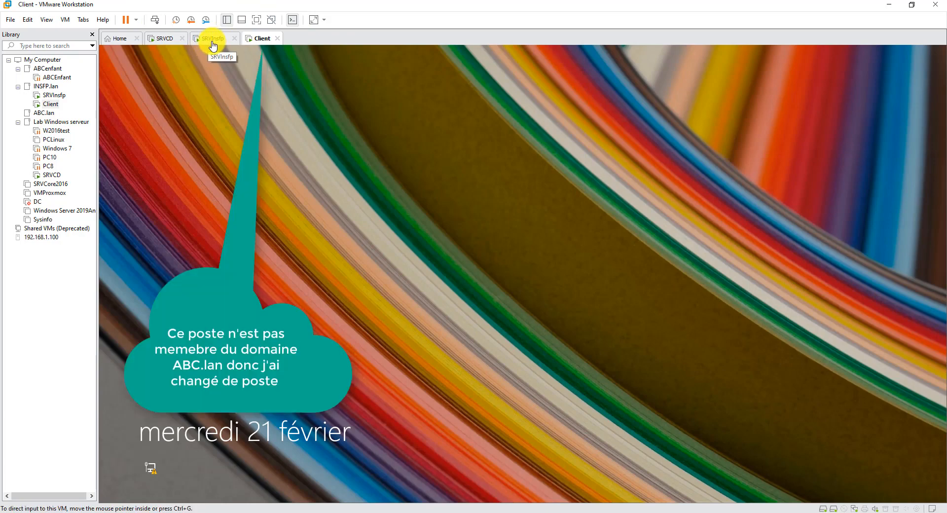
click(487, 153)
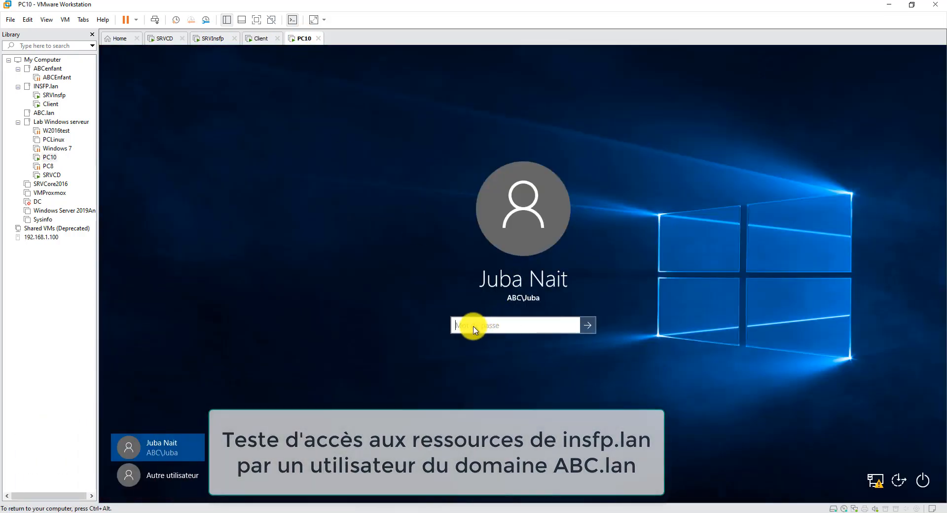
text(P@ssw0rd)
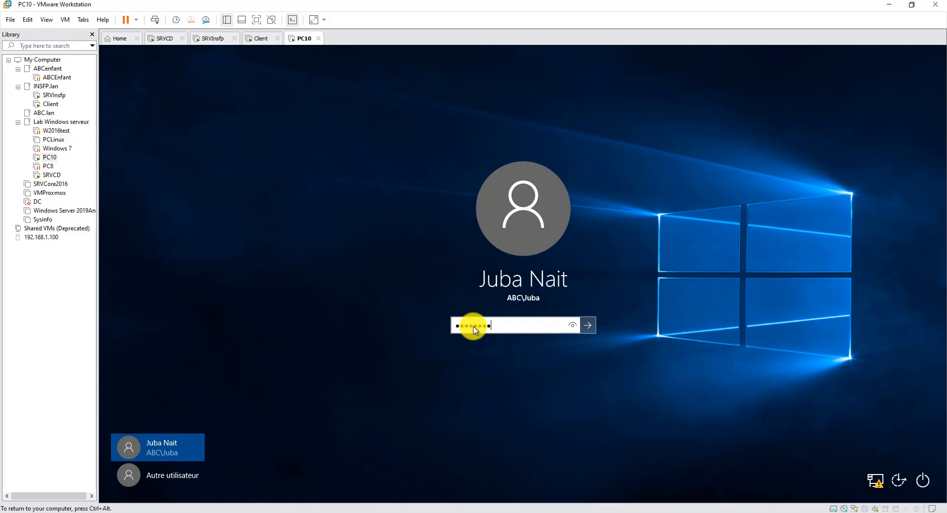
key(Return)
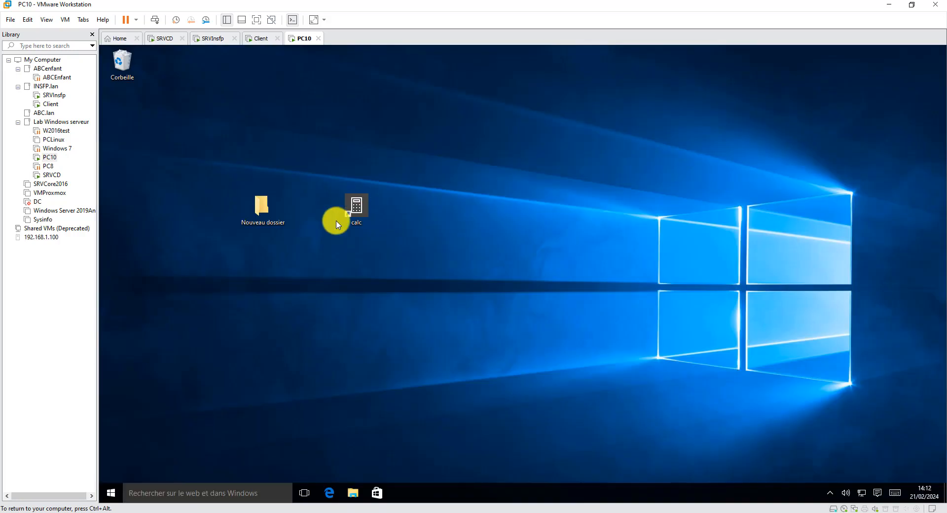
- On PC10, browse Réseau, dismiss the licence notice, view SRVCD's shares, then return to the network list
click(353, 493)
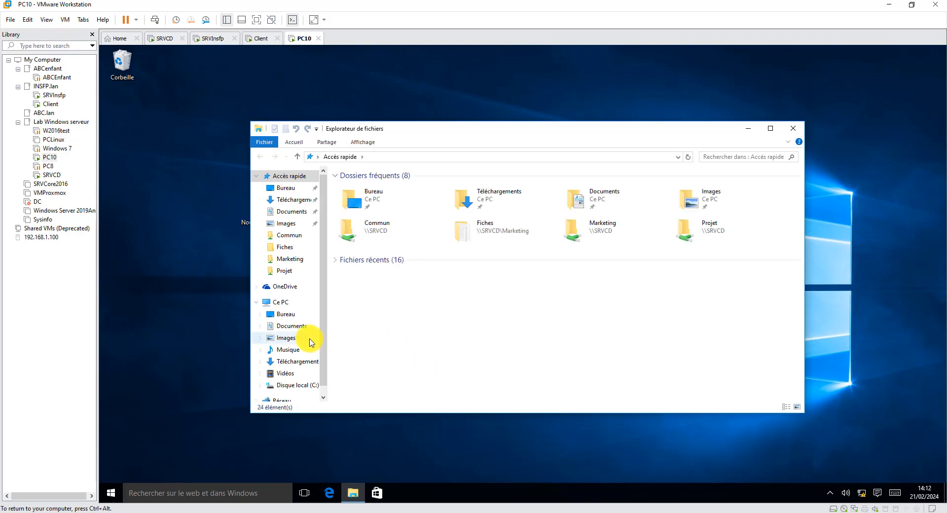
scroll(319, 365, down, 1)
click(282, 387)
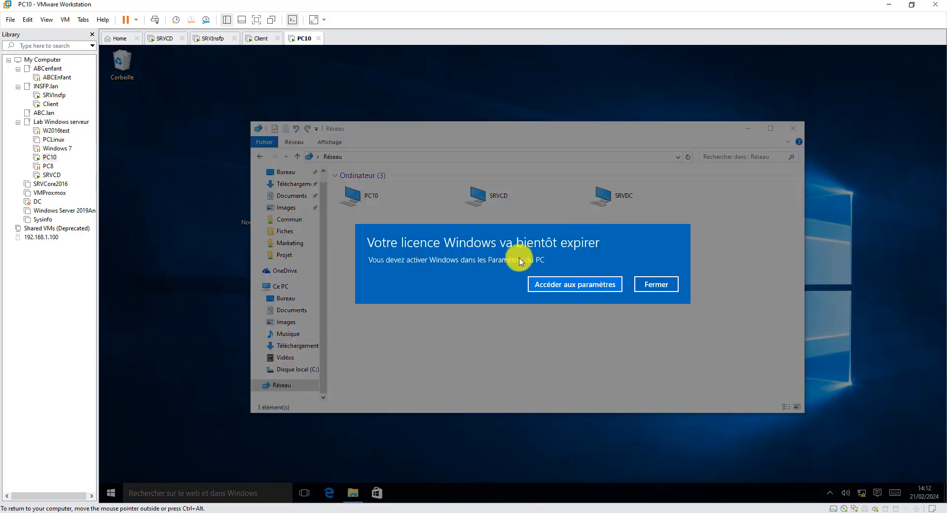
click(651, 285)
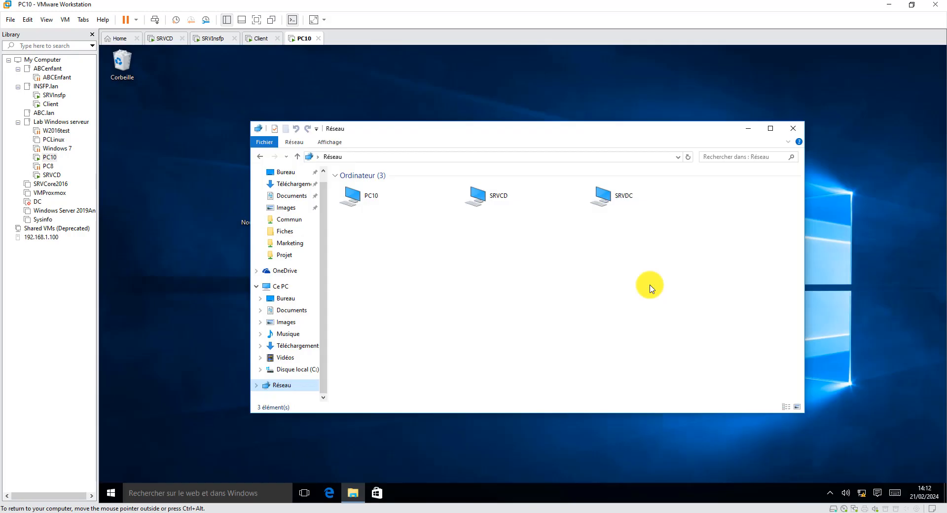
click(494, 200)
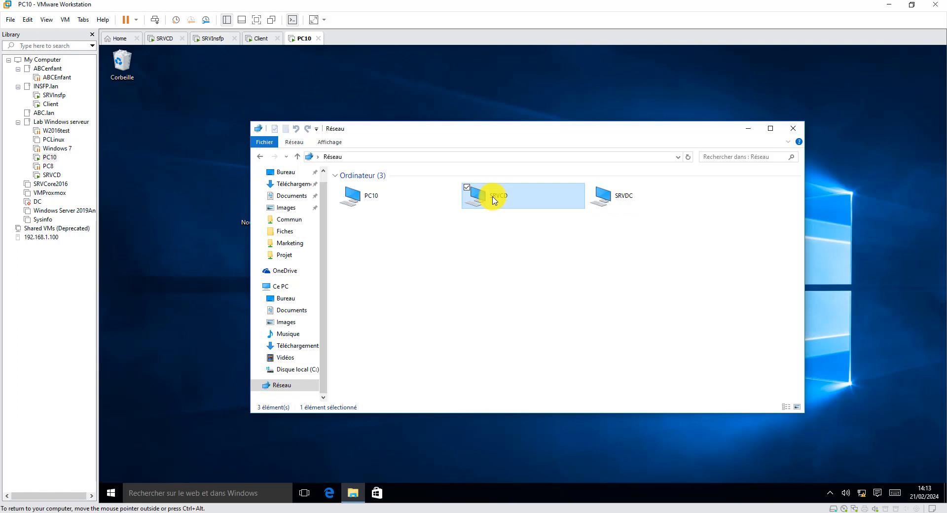
double_click(494, 200)
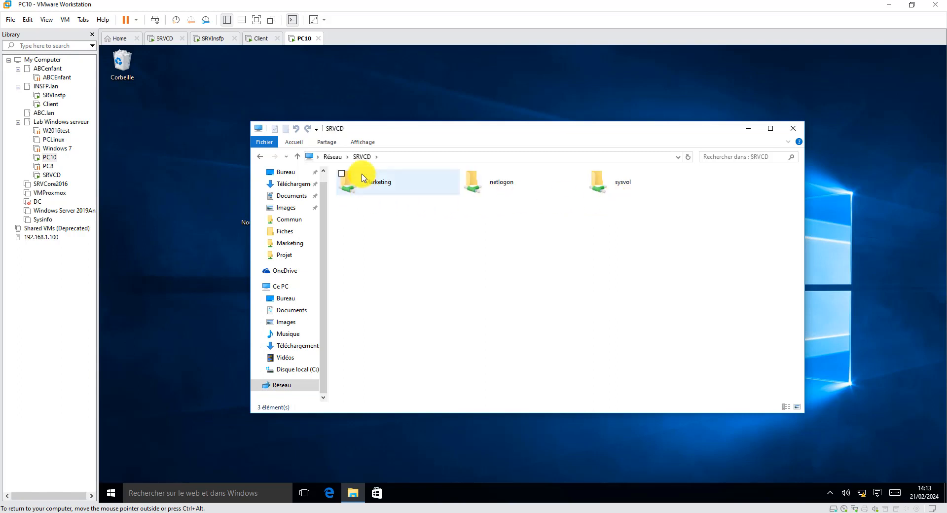
click(260, 157)
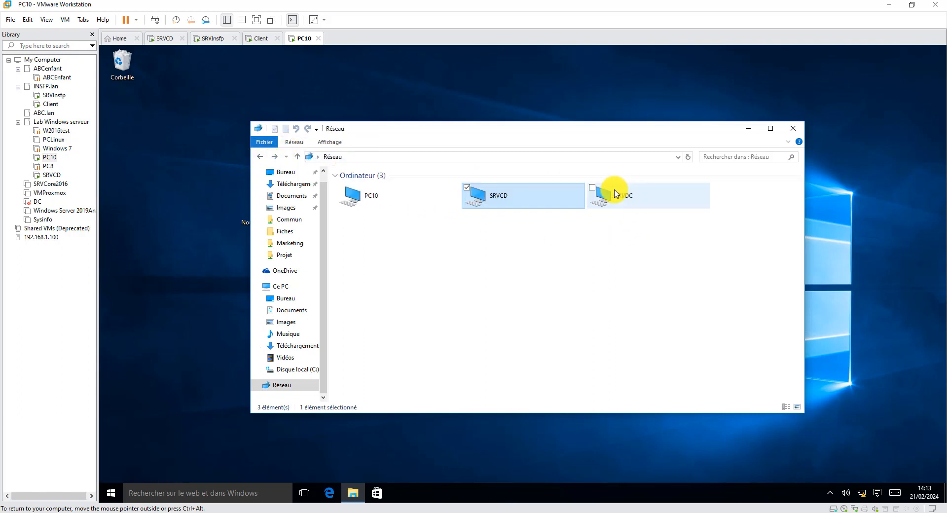
- Try opening SRVDC's Personnel, netlogon and Commun shares, dismiss each refusal, then close Explorer
double_click(623, 196)
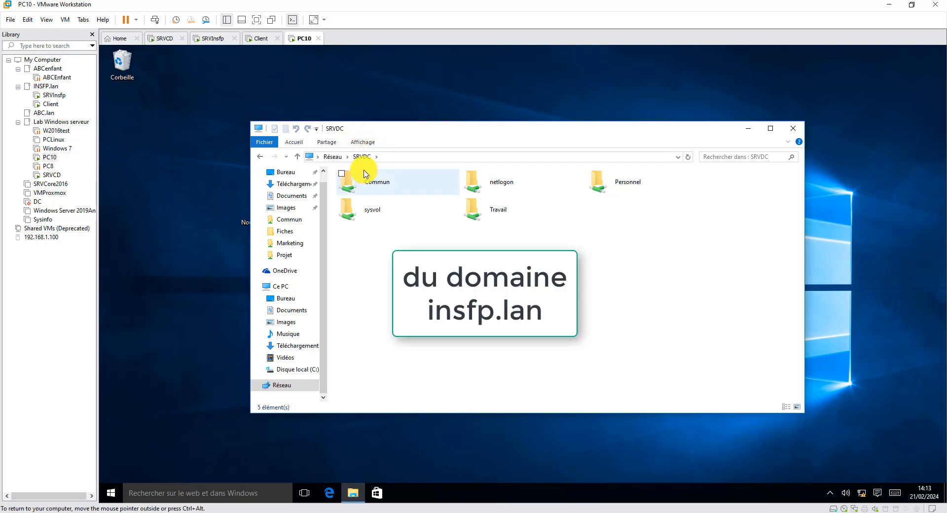
double_click(615, 185)
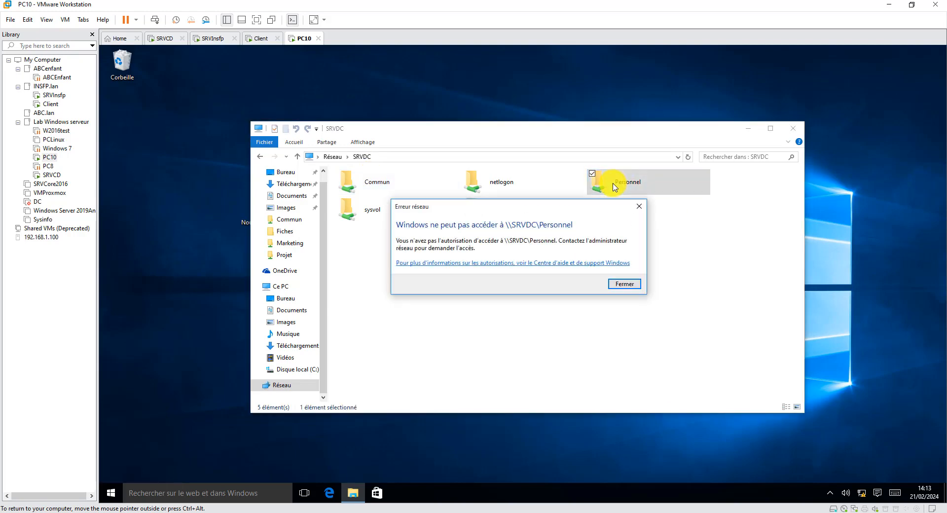
click(626, 284)
click(499, 189)
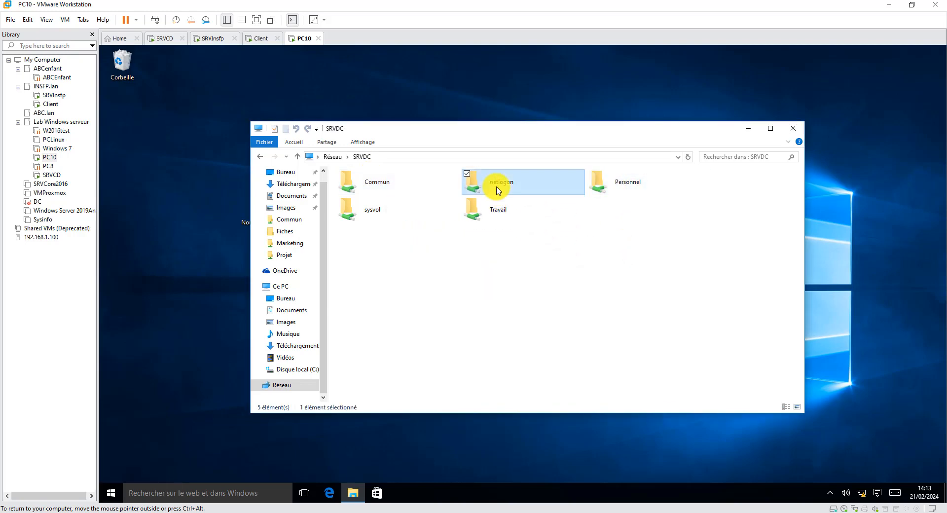
double_click(498, 190)
click(528, 276)
click(600, 366)
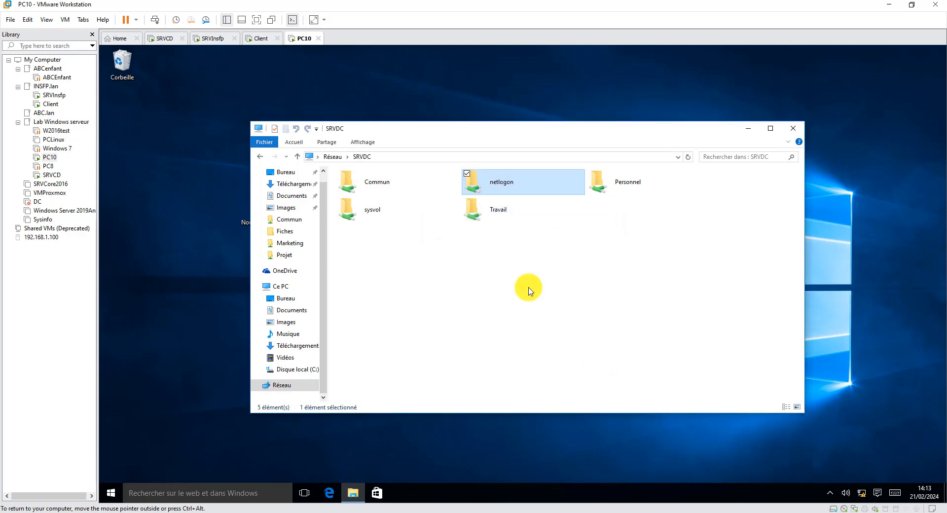
double_click(391, 202)
click(636, 286)
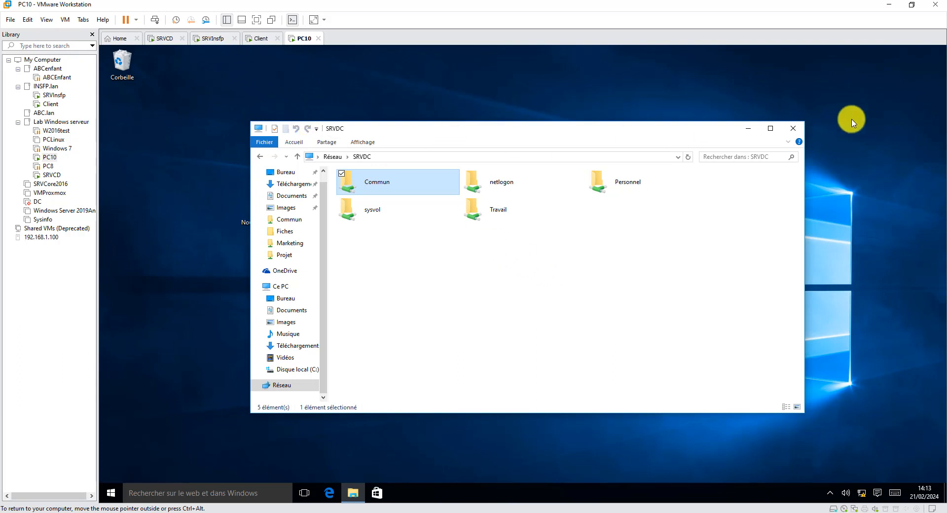
click(793, 129)
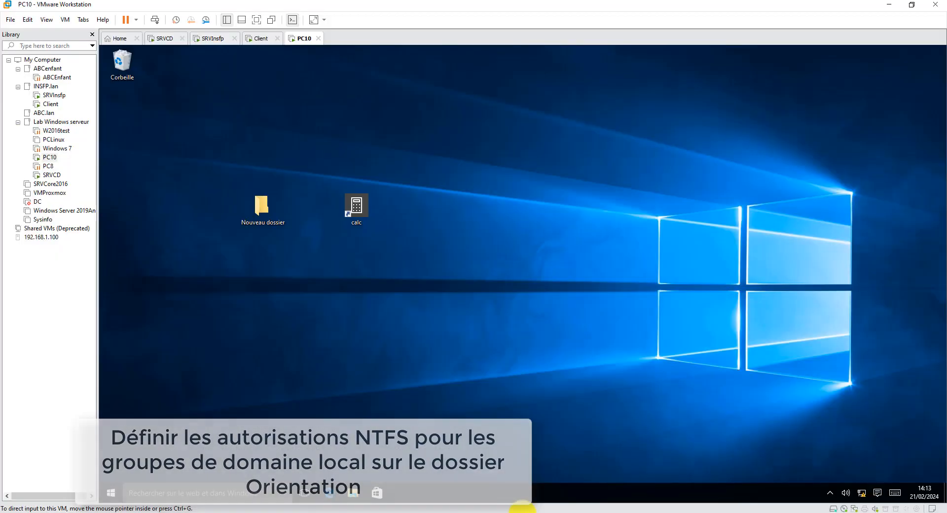
- On the SRVInsfp server, create a new folder named Orientation on drive E:
click(212, 38)
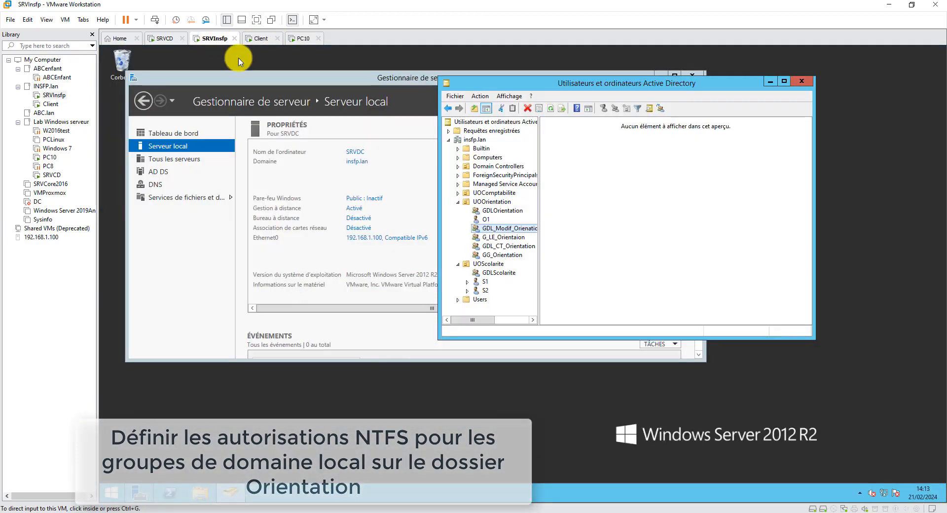
click(201, 493)
click(427, 264)
double_click(427, 264)
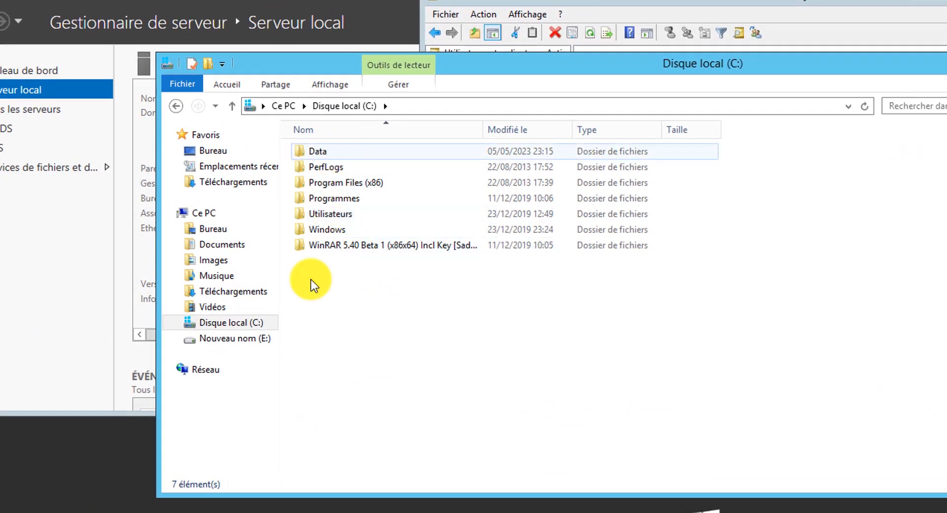
click(241, 339)
right_click(357, 247)
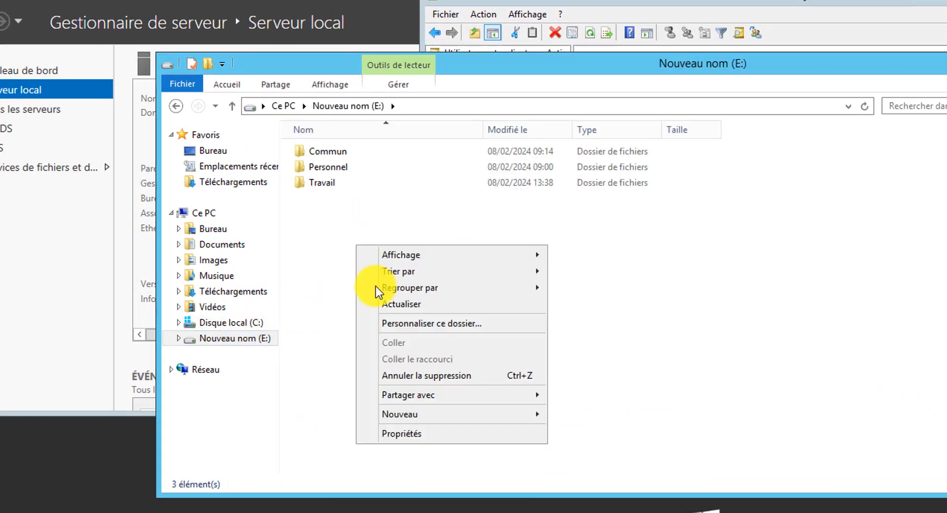
mouse_move(429, 414)
click(588, 416)
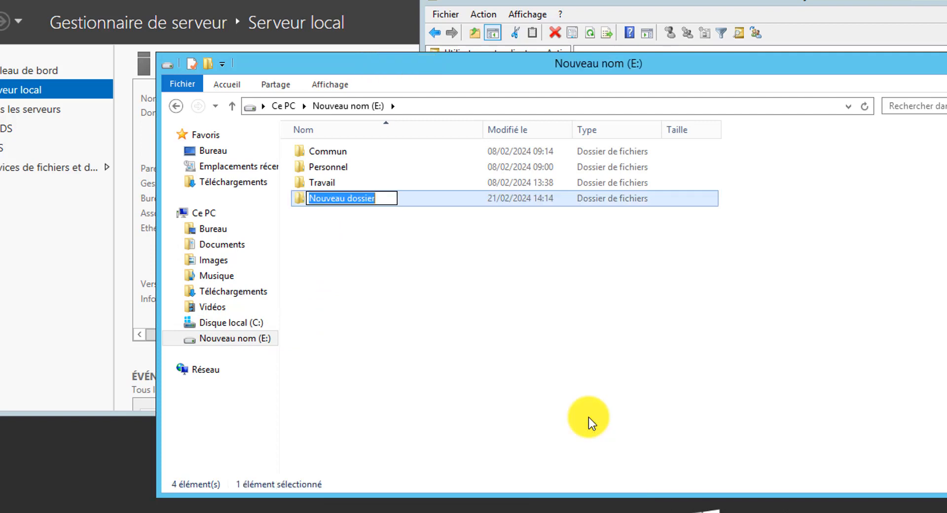
text(Orie)
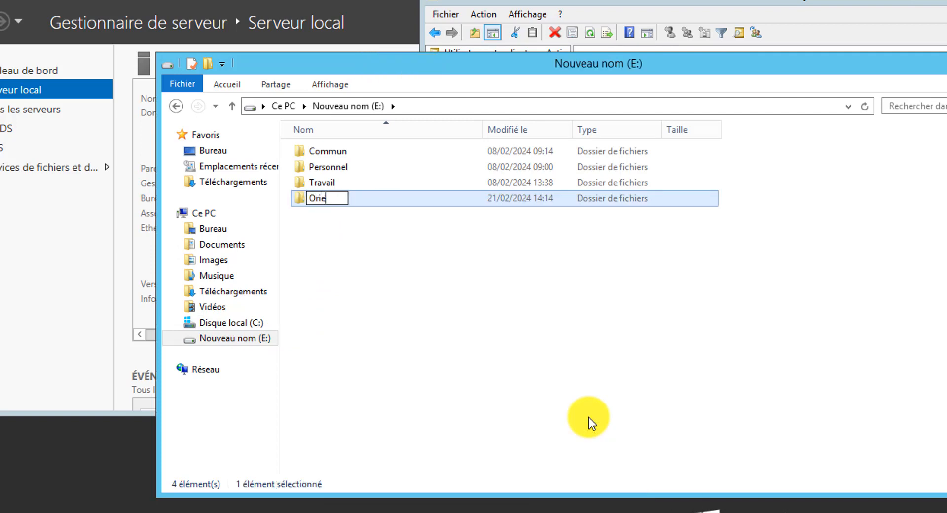
text(ntation)
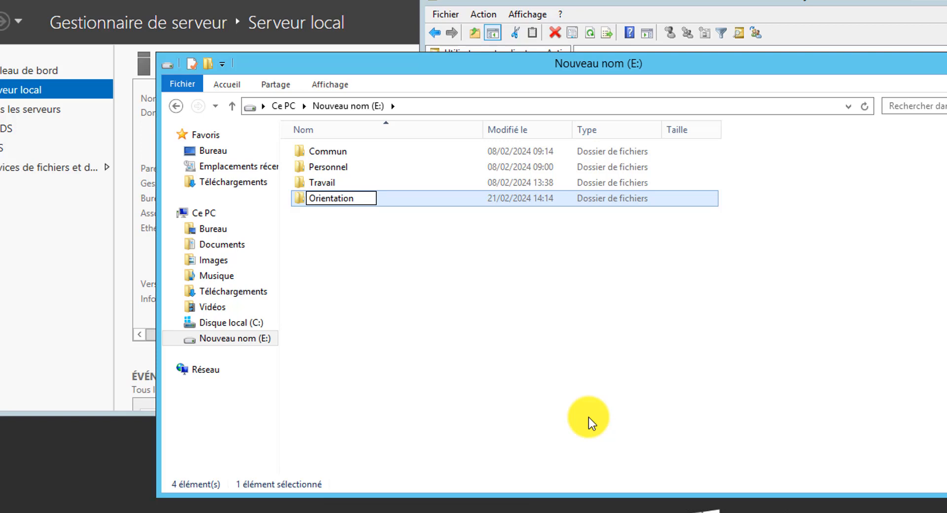
click(588, 417)
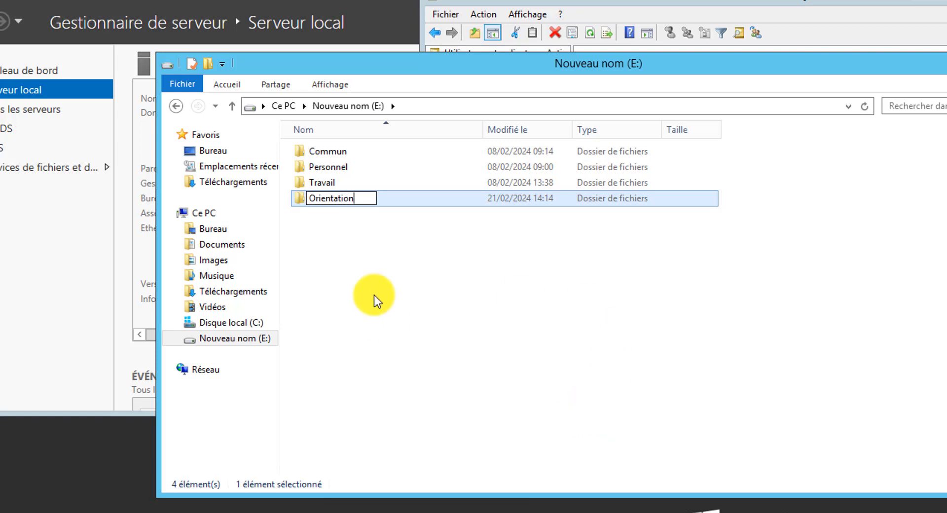
- Open the Orientation folder's properties
click(334, 198)
right_click(334, 197)
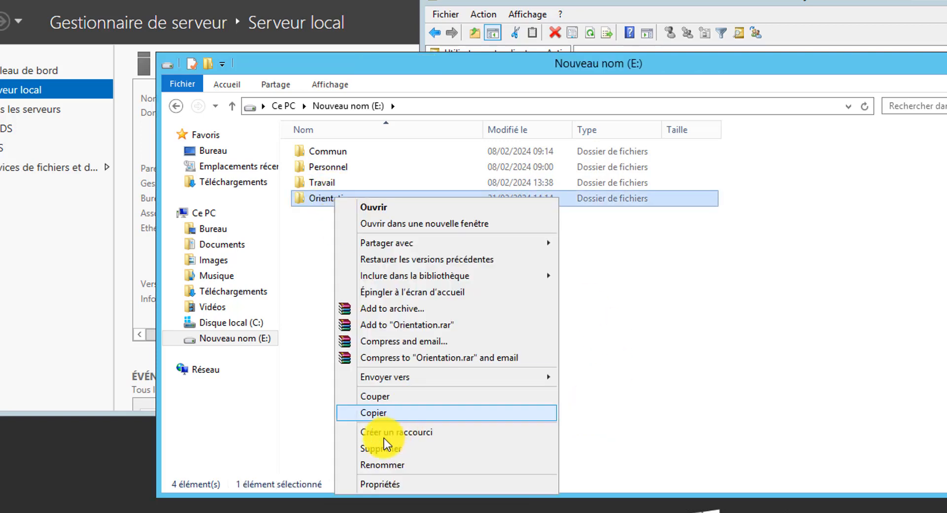
click(389, 483)
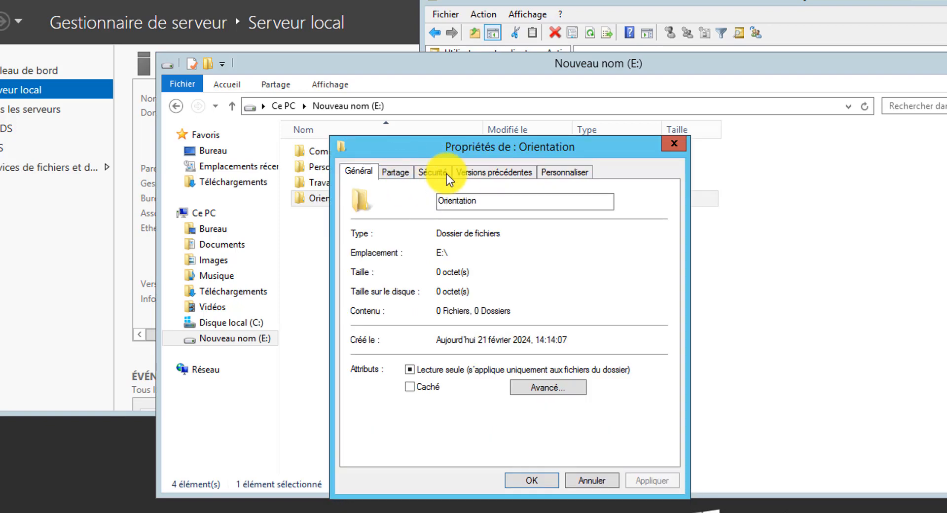
- Disable inheritance on Orientation, removing all inherited permissions, and select Administrateurs
click(432, 170)
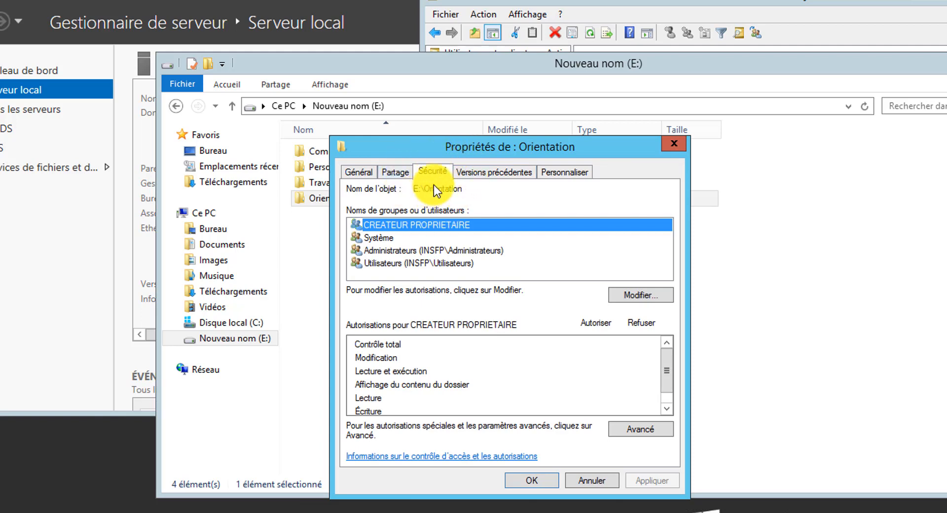
click(633, 428)
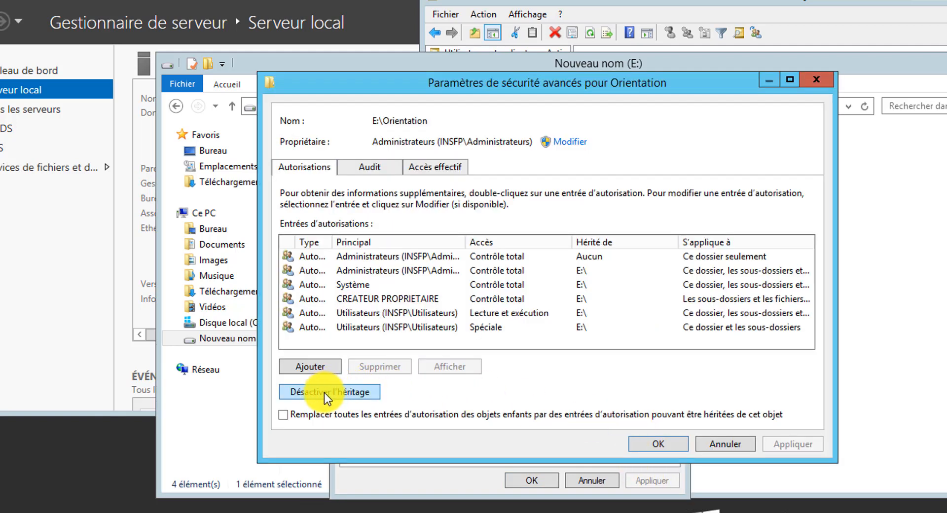
click(324, 392)
click(419, 289)
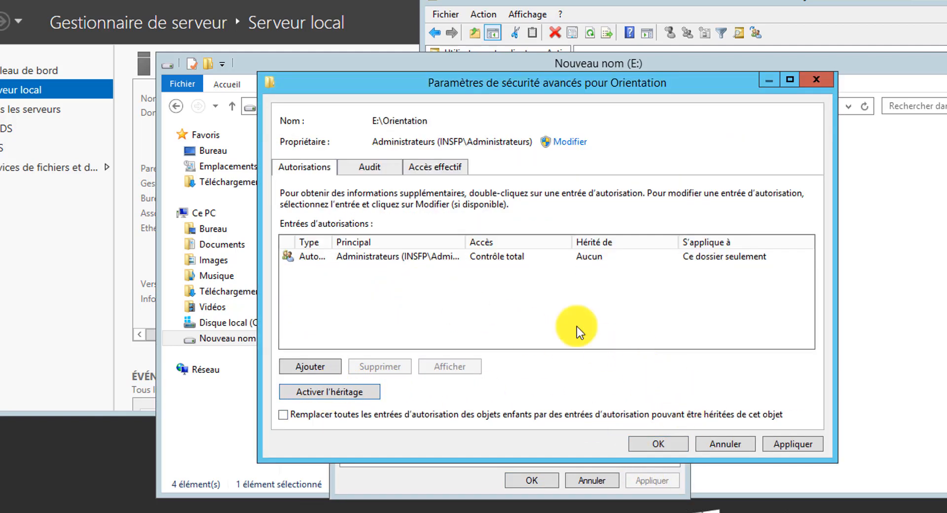
click(676, 442)
click(422, 227)
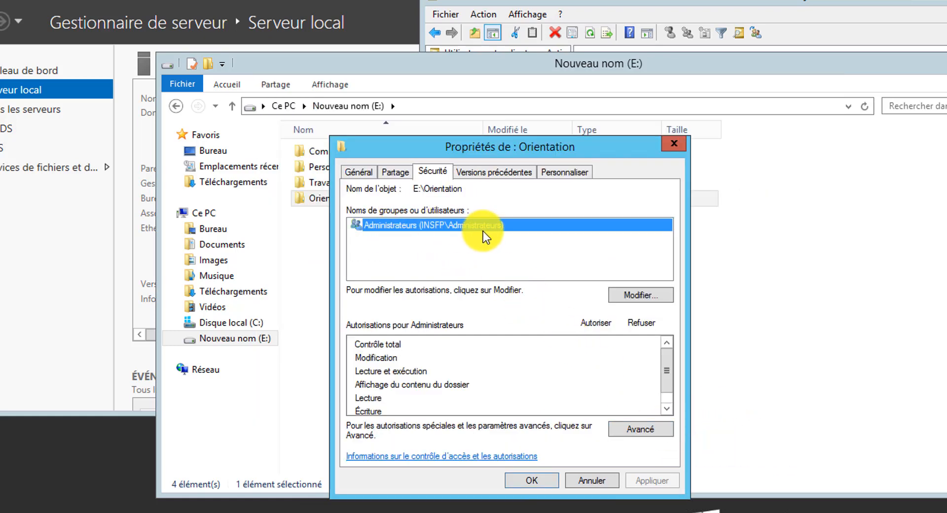
- Give Administrateurs Full Control on the Orientation folder
click(623, 295)
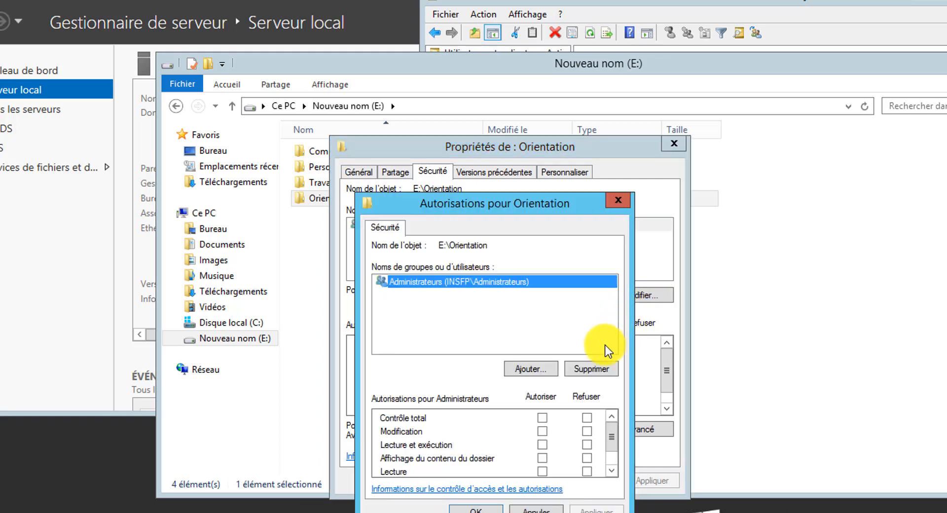
click(543, 417)
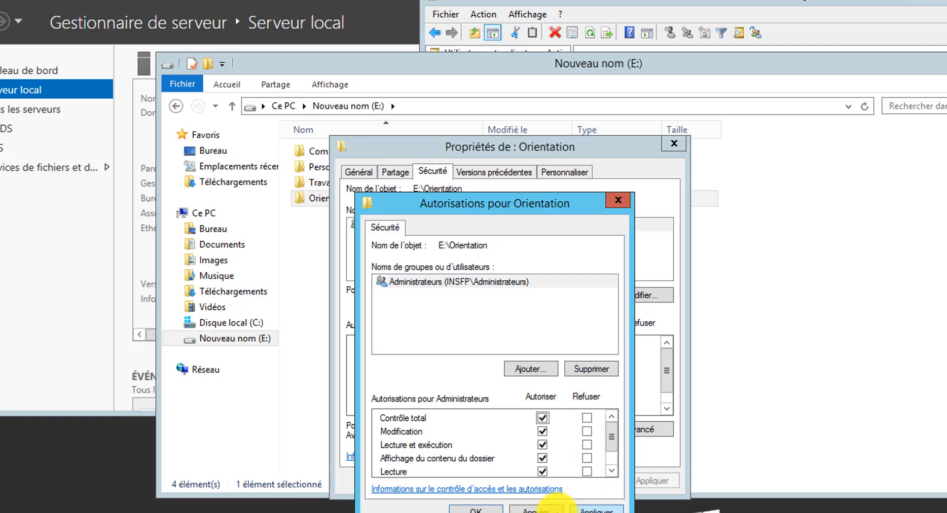
click(597, 508)
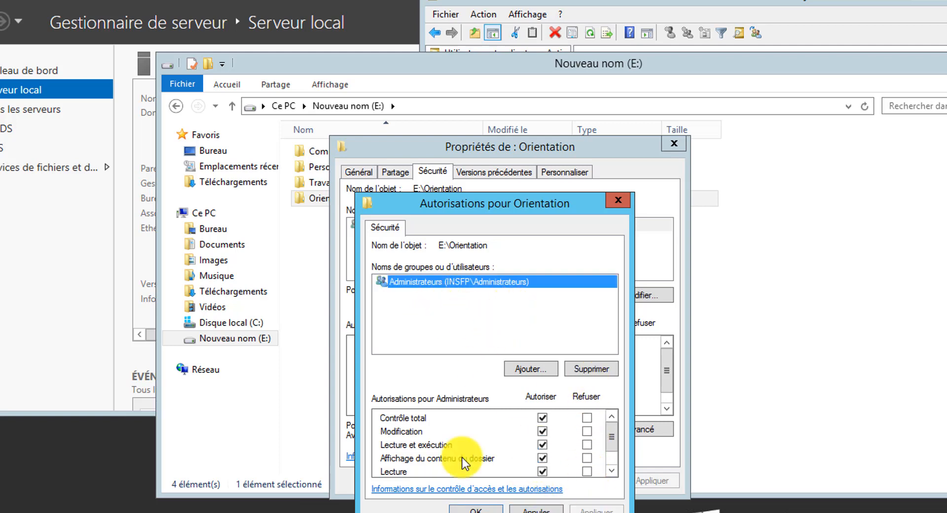
click(476, 508)
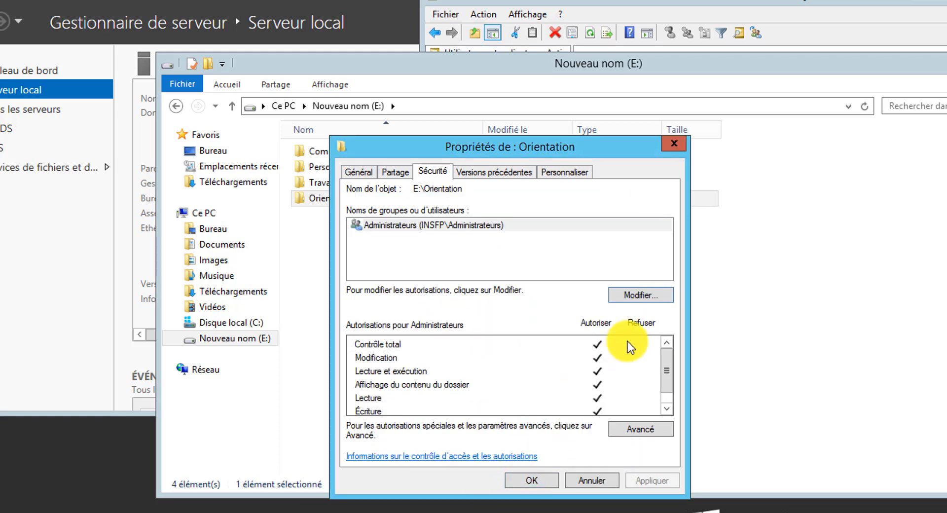
- Add the GDL_Modif_Orienation group to Orientation's permissions via a GDL_ name search
click(647, 293)
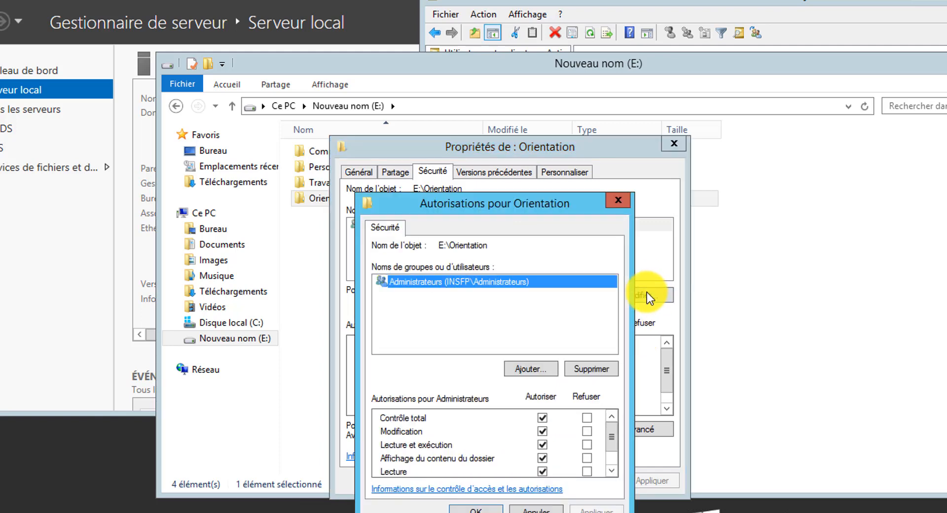
click(539, 369)
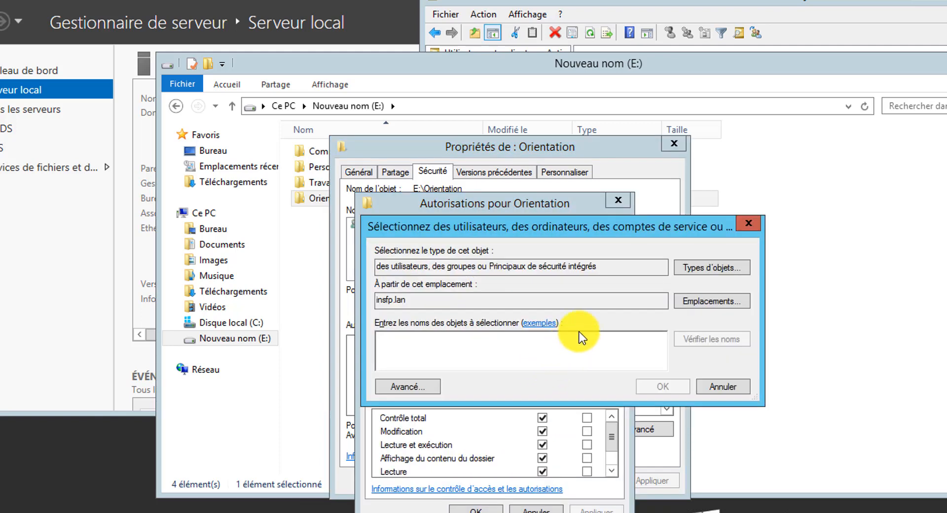
text(GDL_)
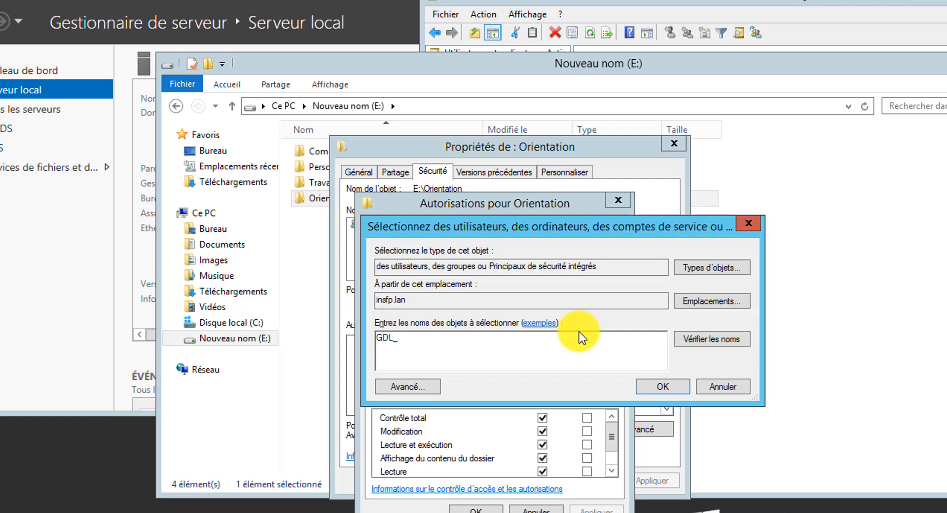
click(712, 340)
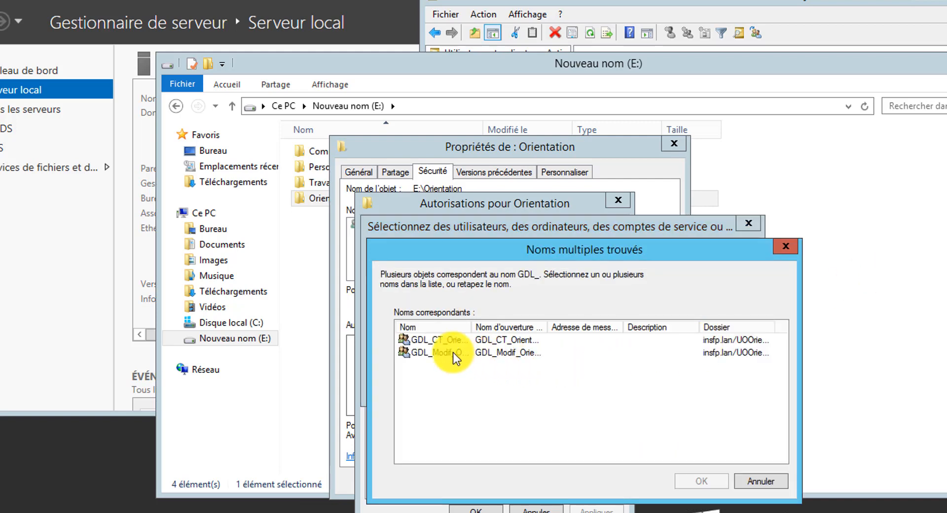
double_click(473, 327)
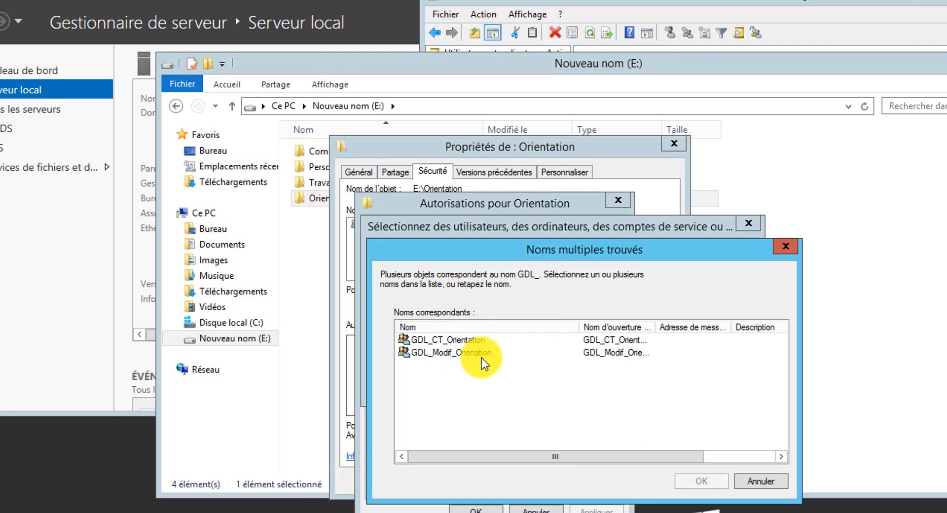
click(449, 353)
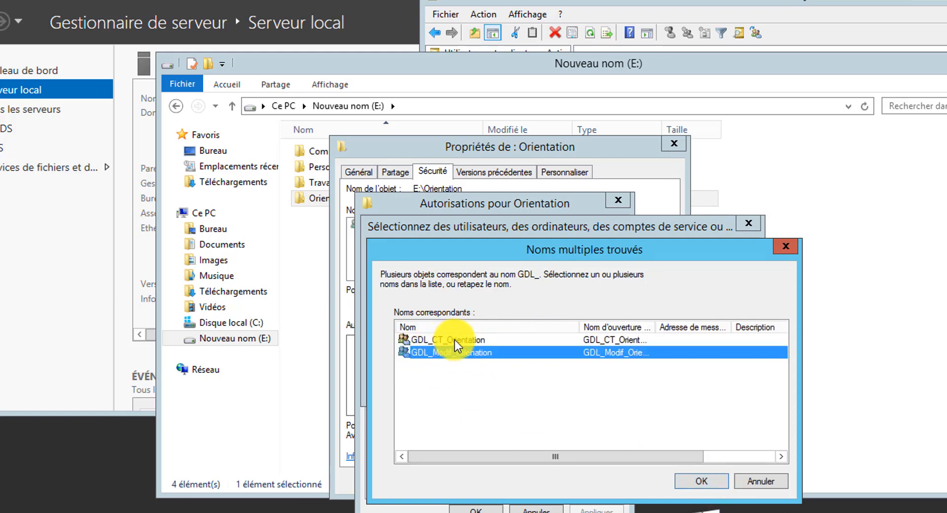
click(685, 481)
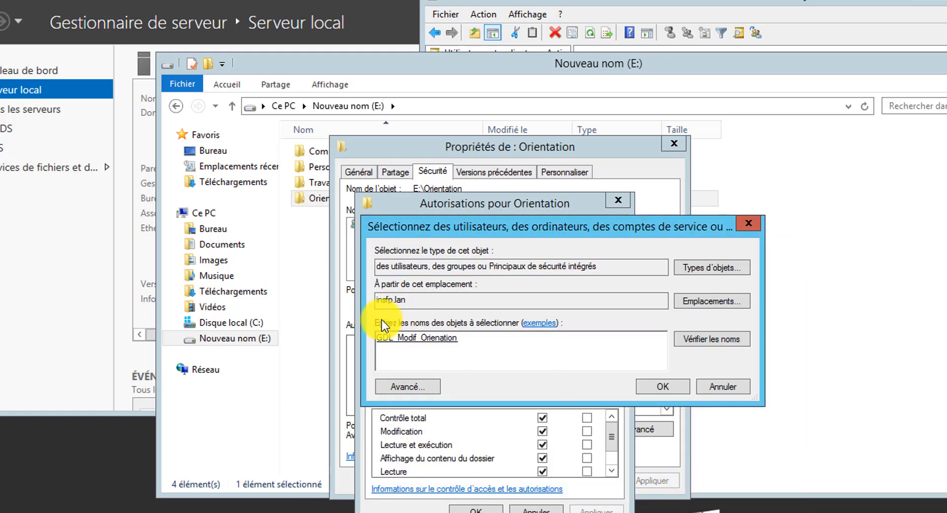
click(665, 393)
- Allow Modification for GDL_Modif_Orienation and apply the permissions
click(426, 296)
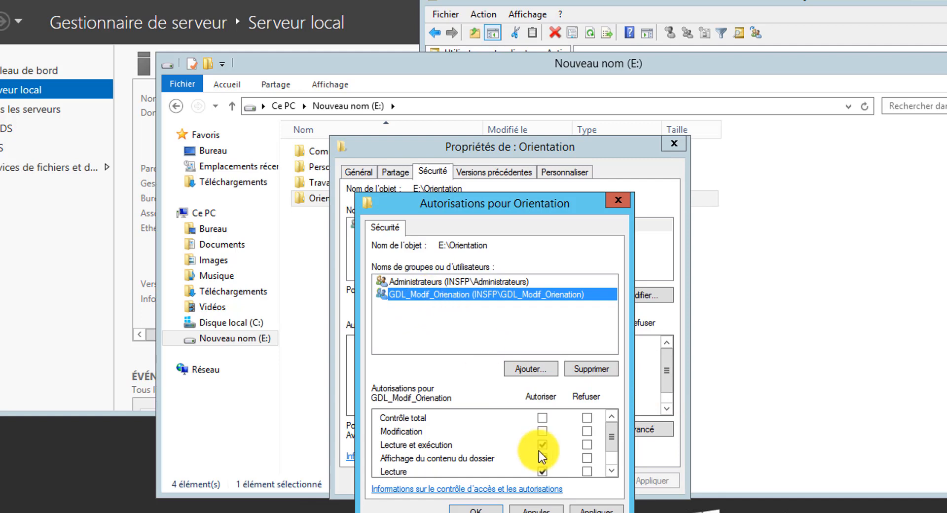
click(542, 432)
click(597, 508)
click(473, 508)
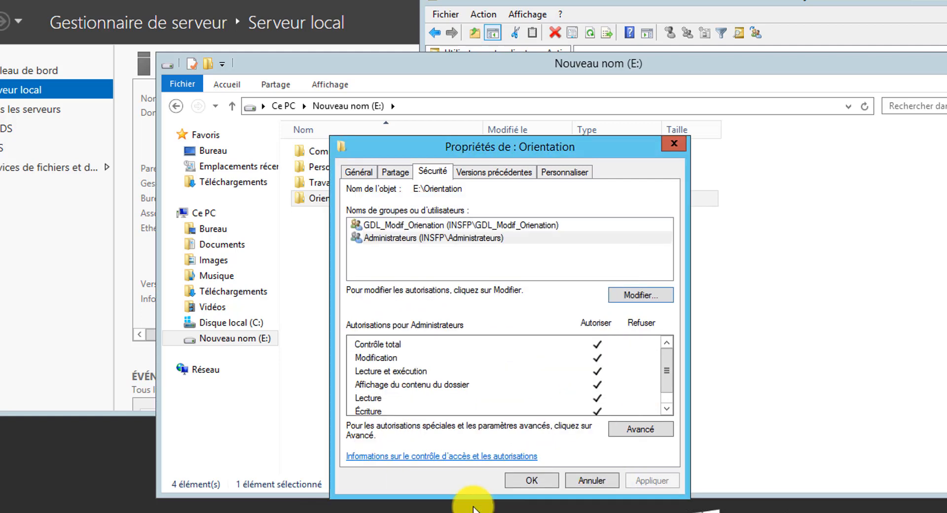
click(631, 430)
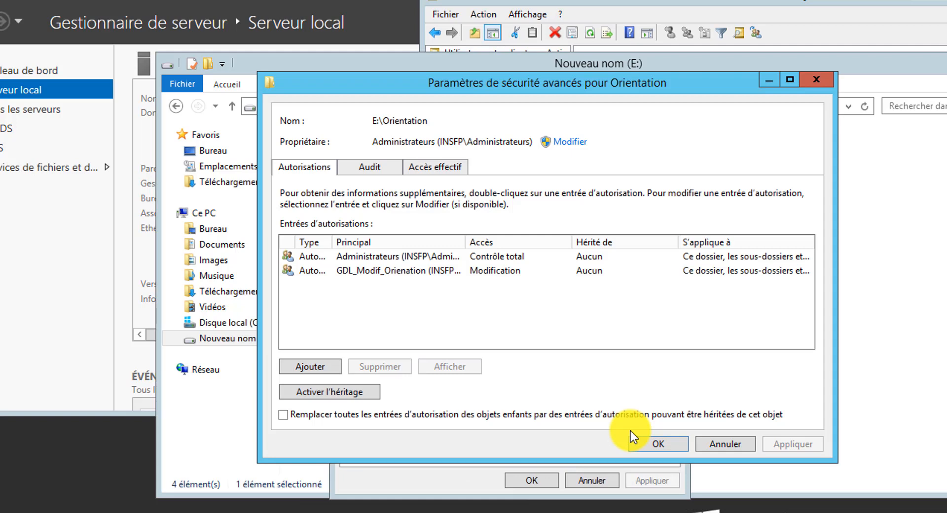
- Remove the Suppression right from GDL_Modif_Orienation's Orientation entry and close all property dialogs
click(377, 271)
click(439, 367)
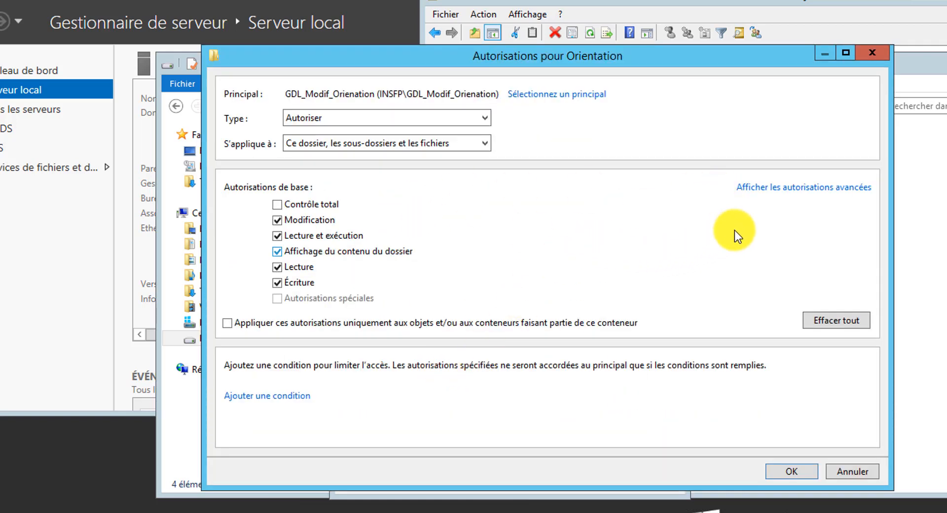
click(772, 190)
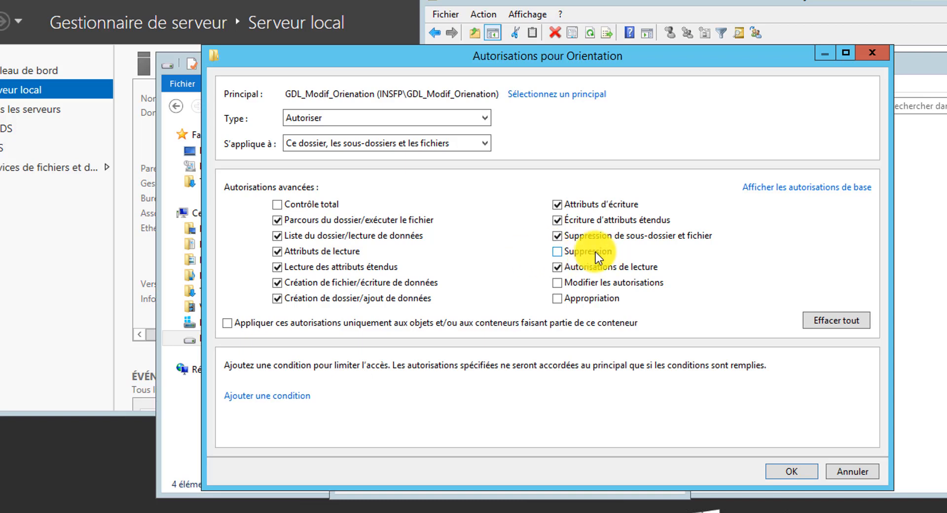
click(795, 477)
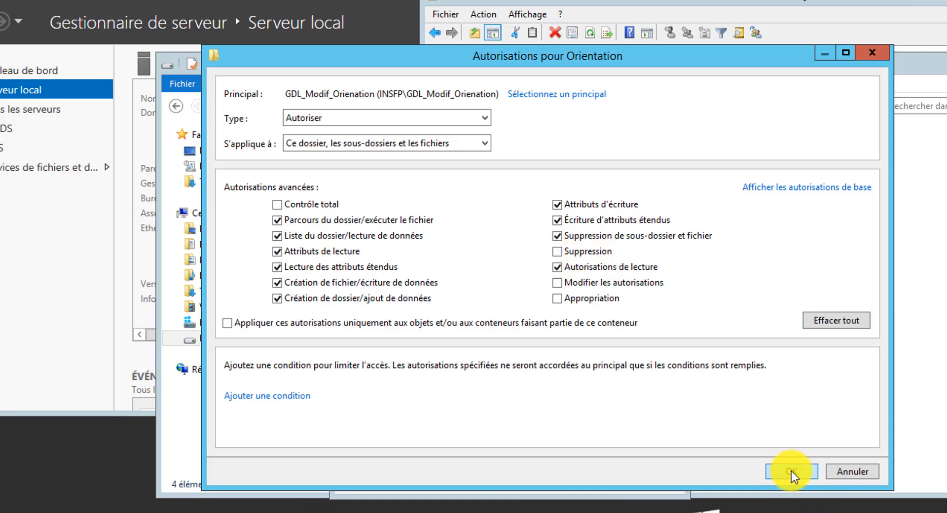
click(791, 471)
click(768, 448)
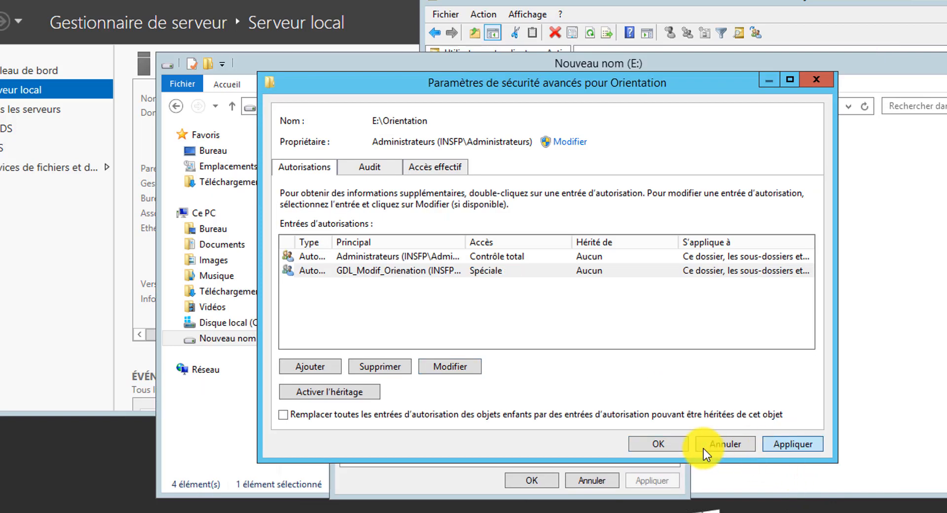
click(659, 444)
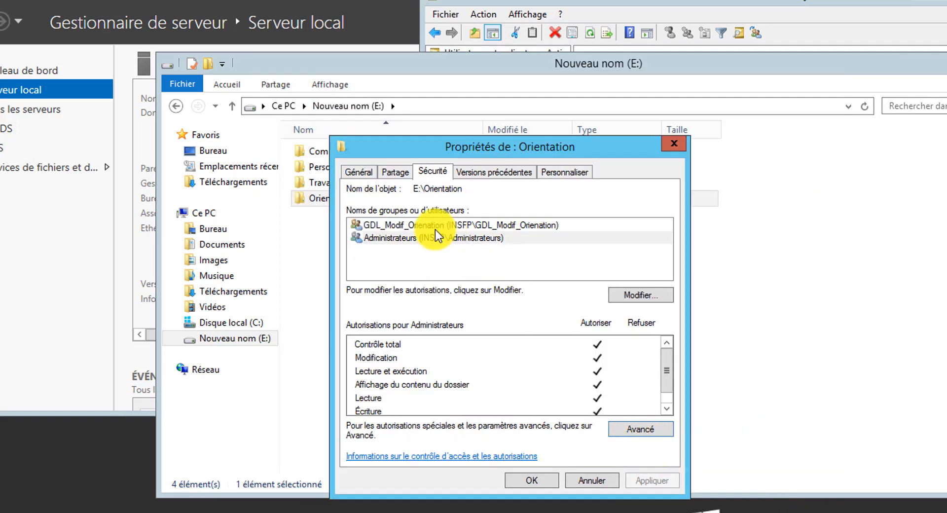
click(541, 484)
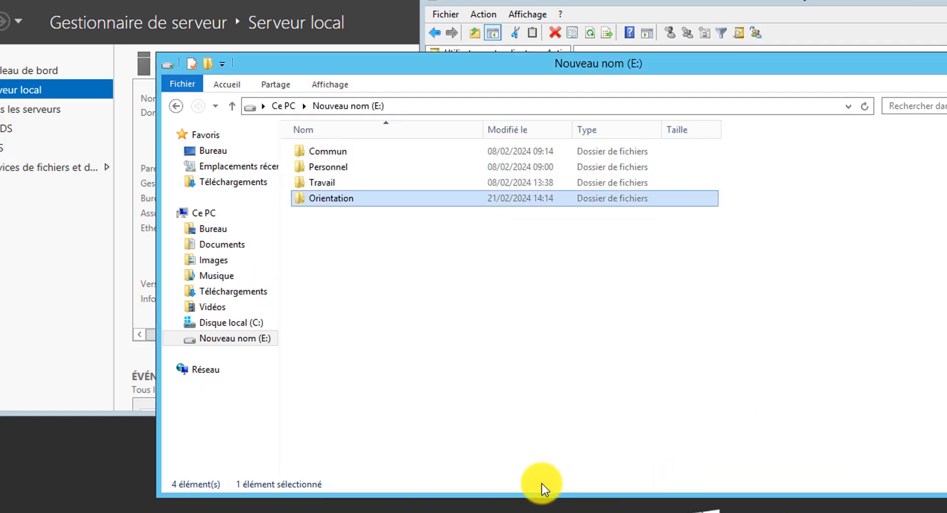
- Open Orientation's security permissions editor and look up groups starting with GDL_
right_click(360, 198)
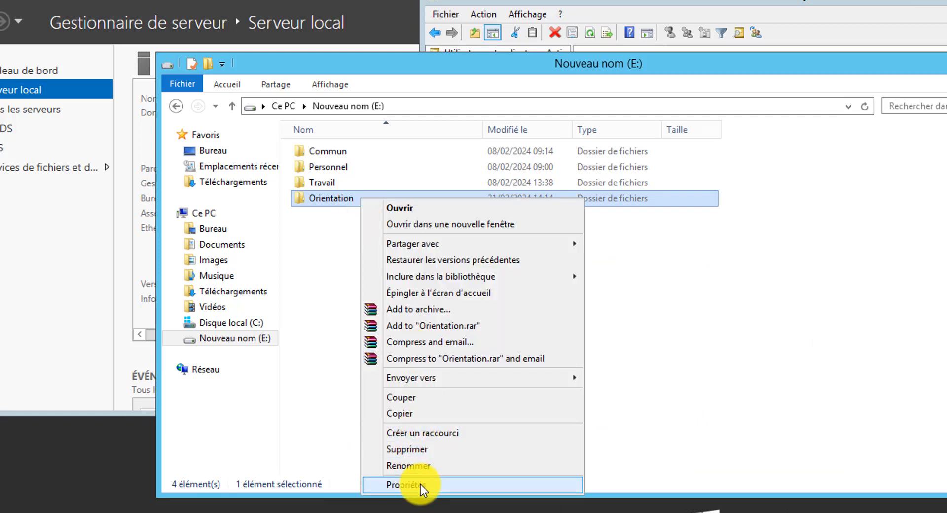
click(420, 484)
click(461, 235)
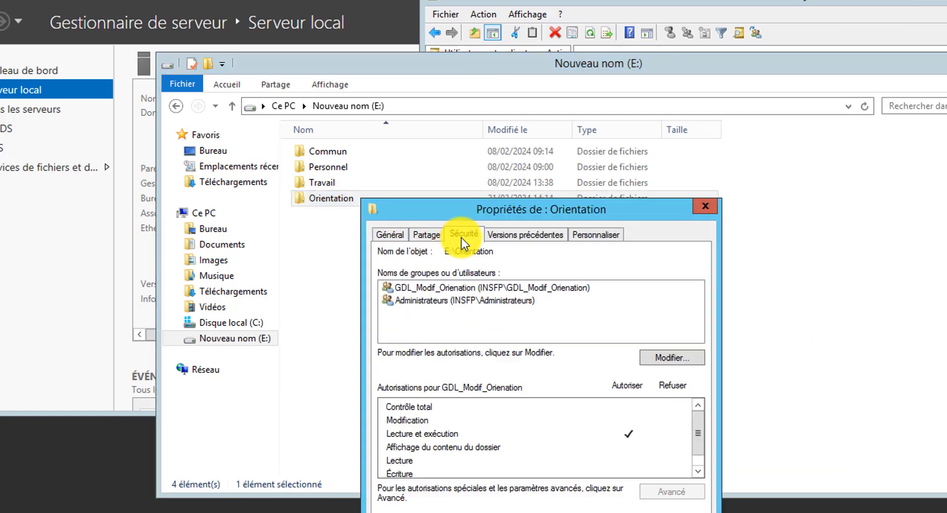
click(661, 359)
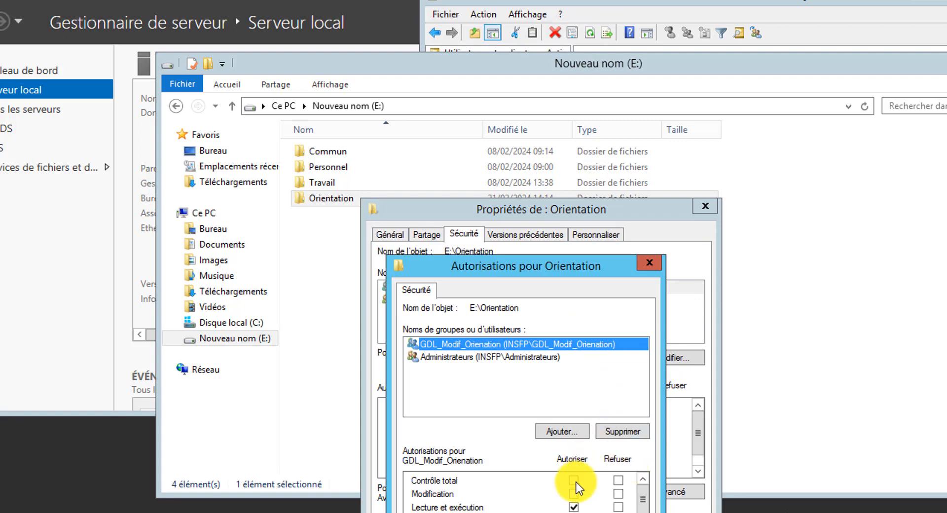
click(561, 430)
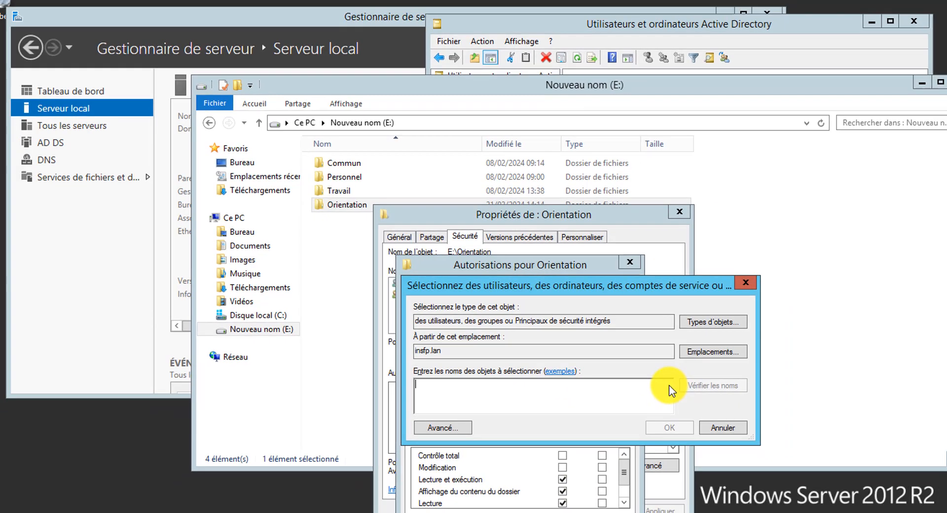
text(G)
text(DL_)
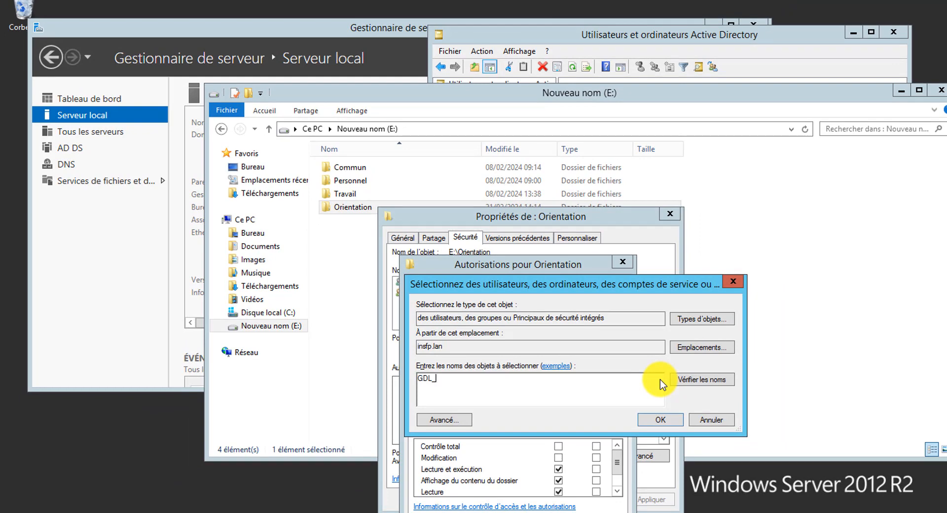
click(710, 381)
click(471, 369)
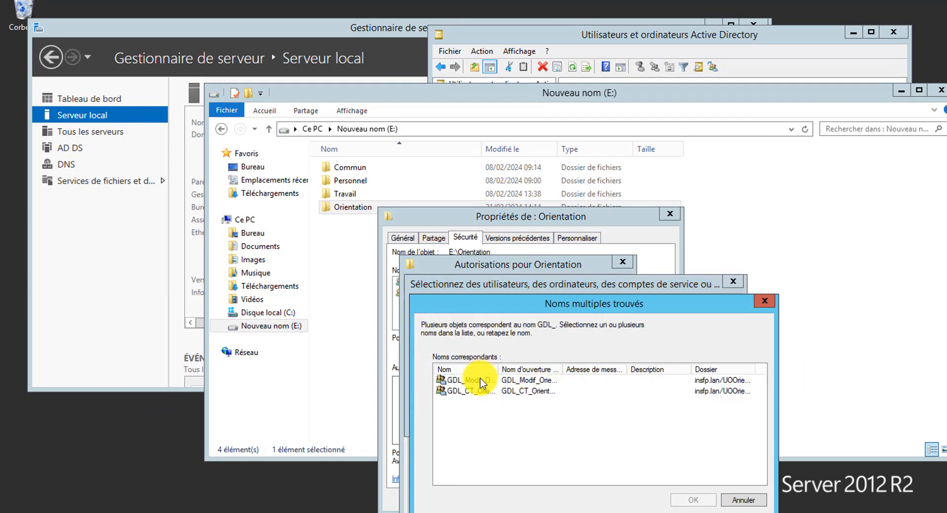
click(483, 379)
click(691, 499)
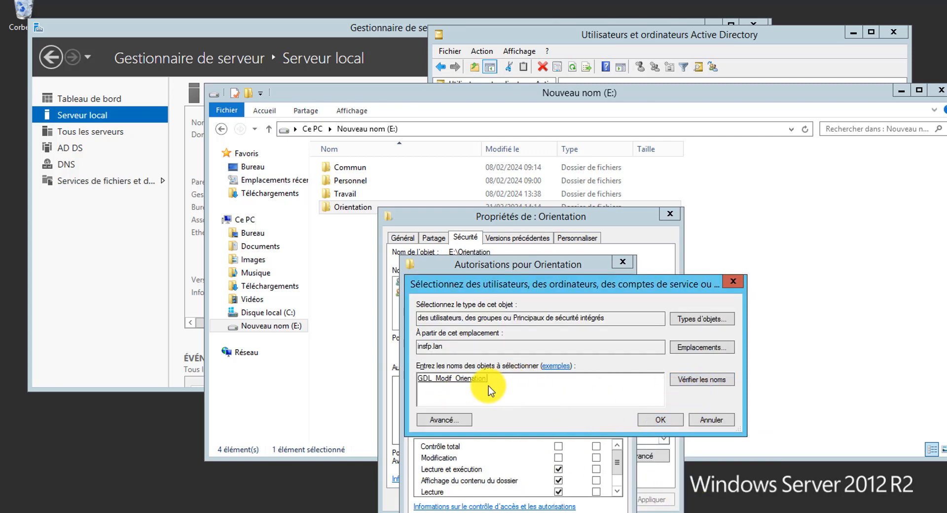
- Redo the GDL_ group lookup and choose GDL_CT_Orientation instead
click(457, 419)
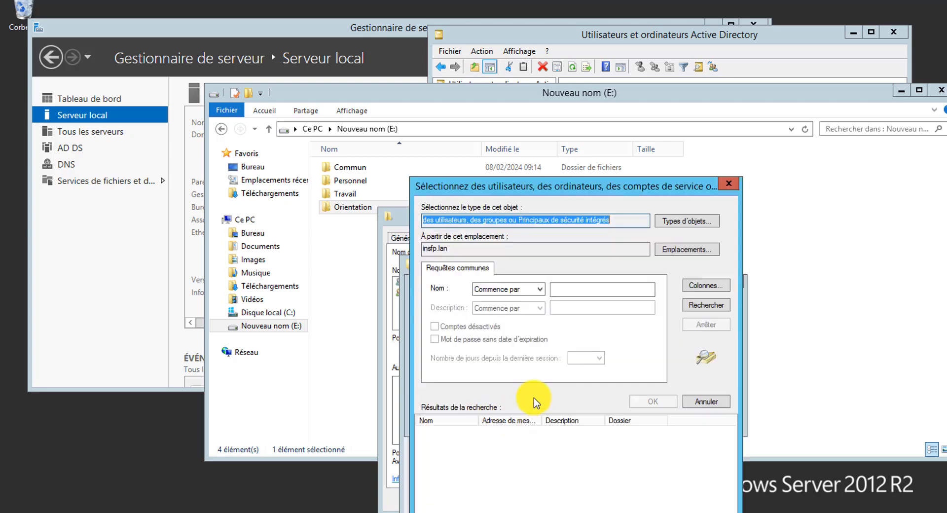
click(708, 404)
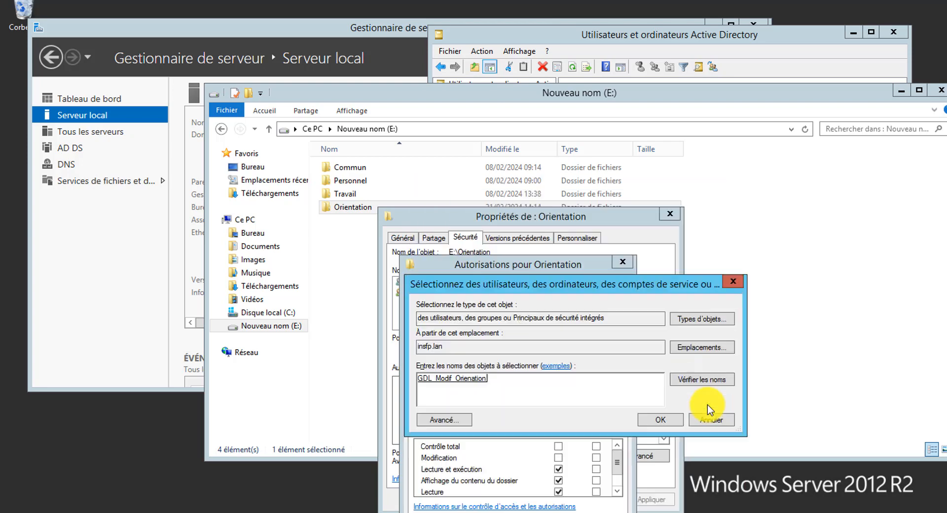
key(ctrl+a)
key(BackSpace)
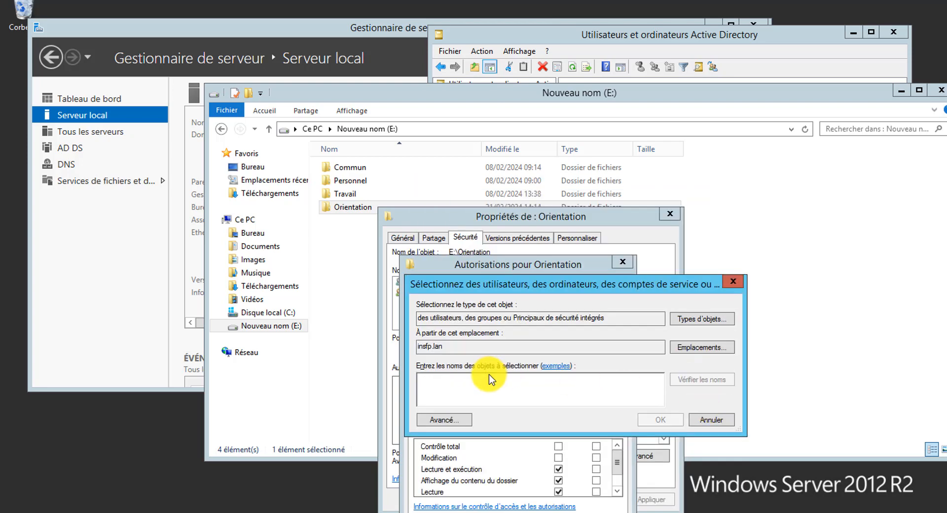
text(GDL_)
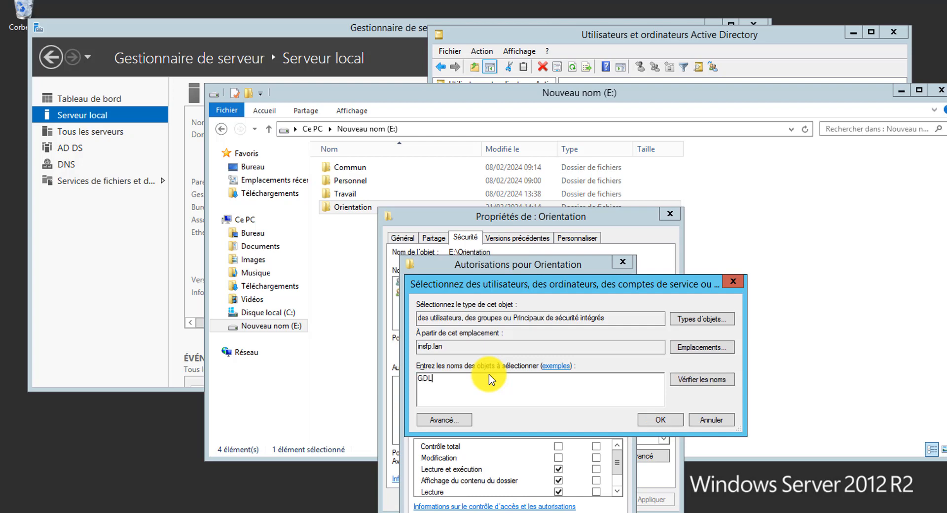
click(677, 382)
click(434, 379)
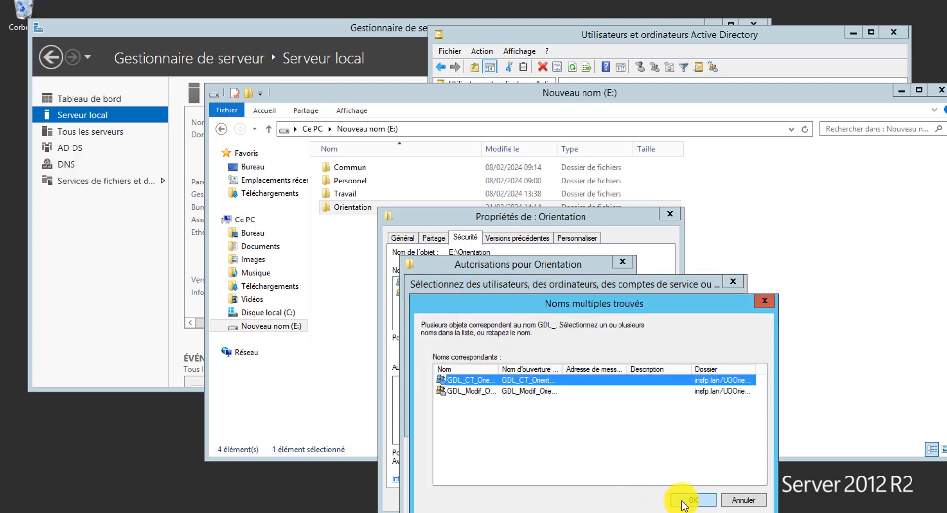
click(682, 501)
- Grant GDL_CT_Orientation Full Control on Orientation and close the folder properties
click(661, 420)
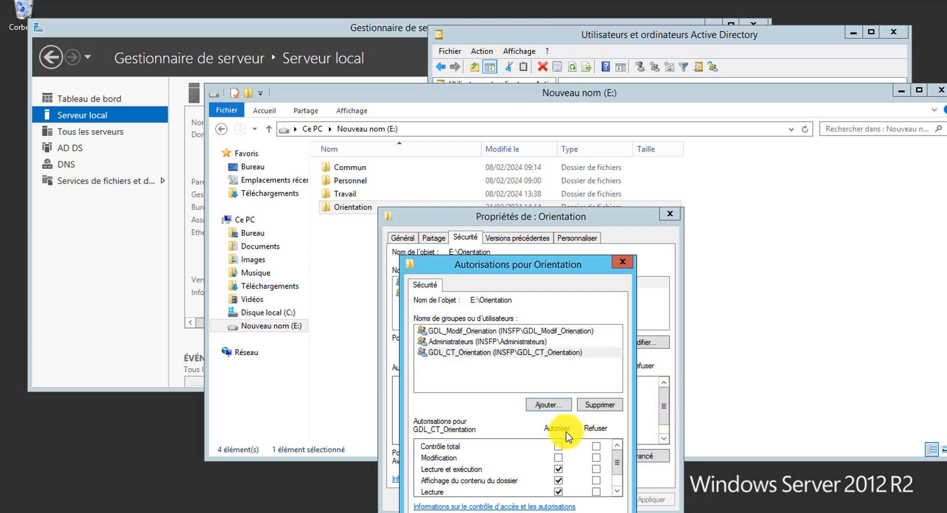
click(481, 353)
click(558, 446)
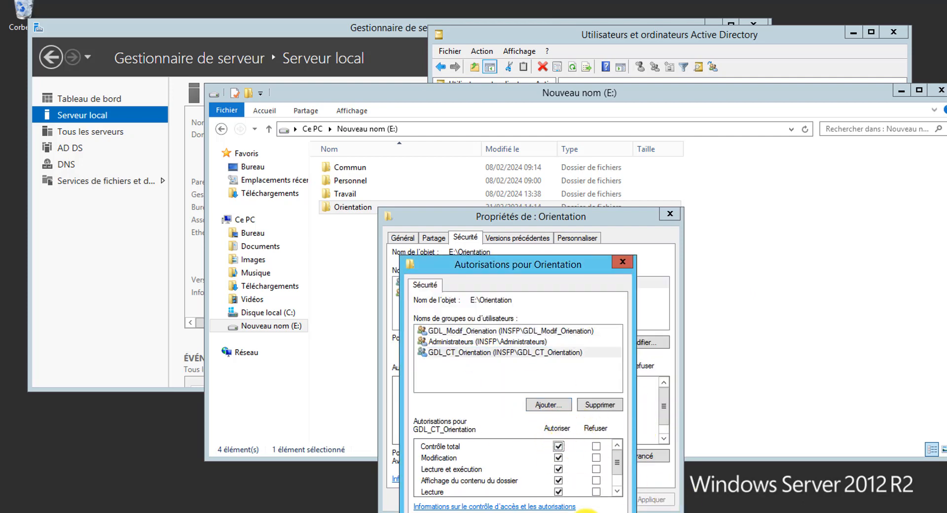
click(603, 512)
click(524, 511)
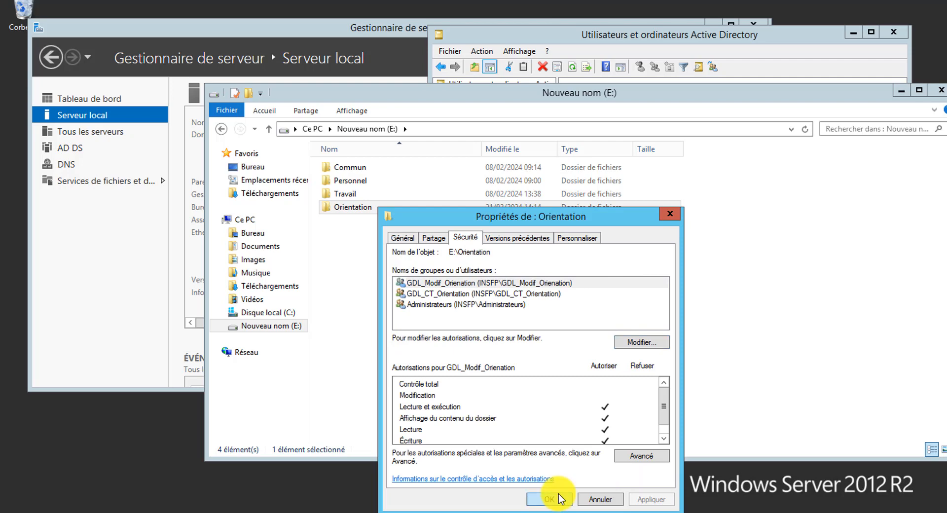
click(556, 499)
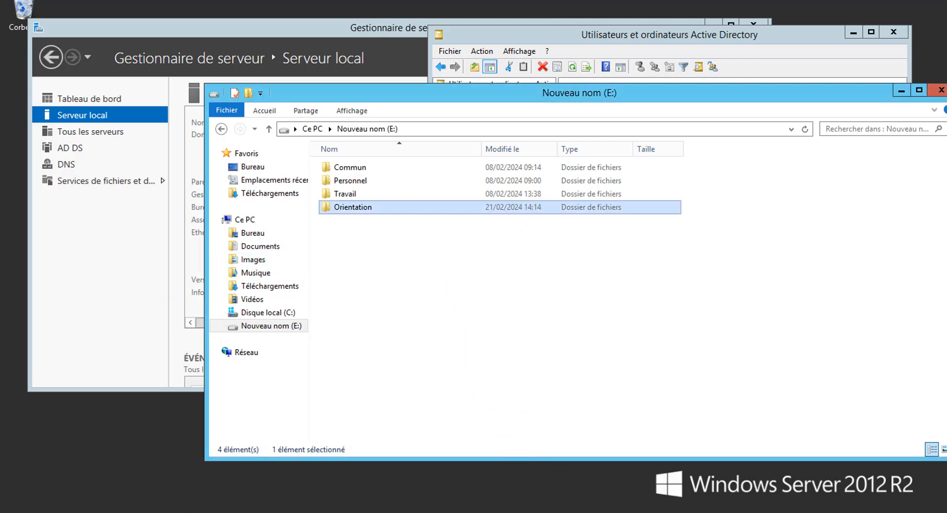
click(232, 512)
- Rename the G_LE_Orientaion group to GDL_LE_Orientaion in Active Directory
click(509, 233)
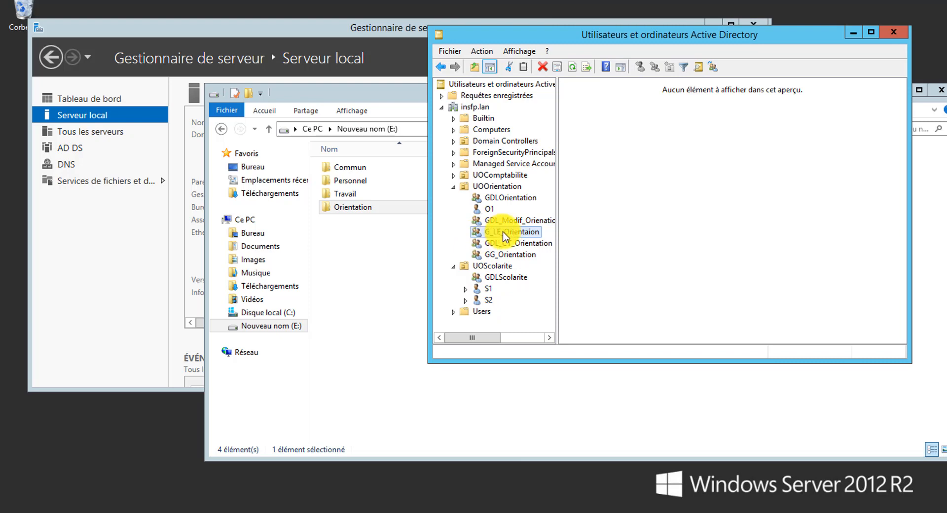
right_click(503, 232)
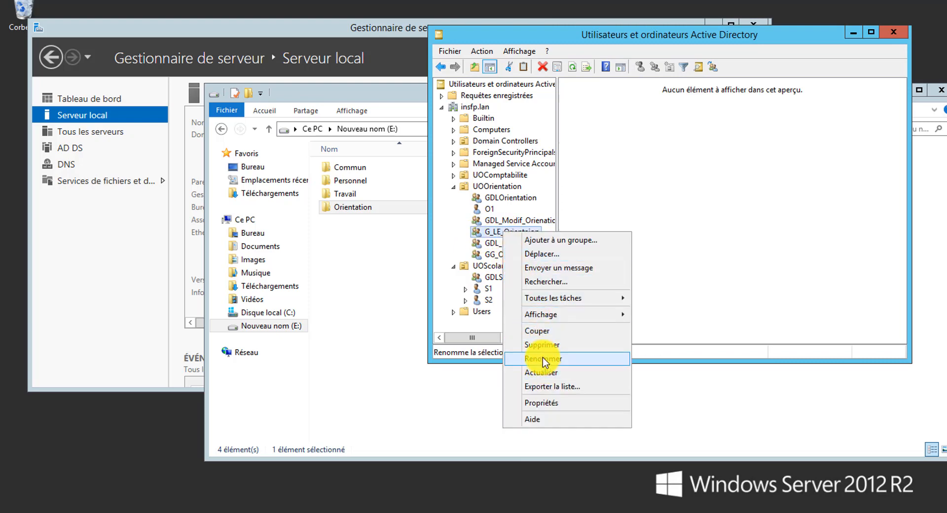
click(542, 357)
click(490, 233)
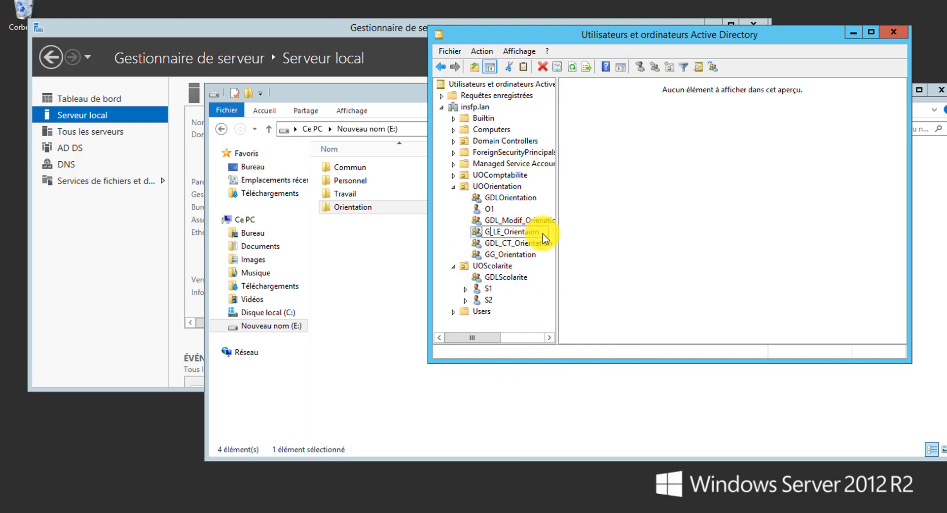
text(DL)
click(607, 254)
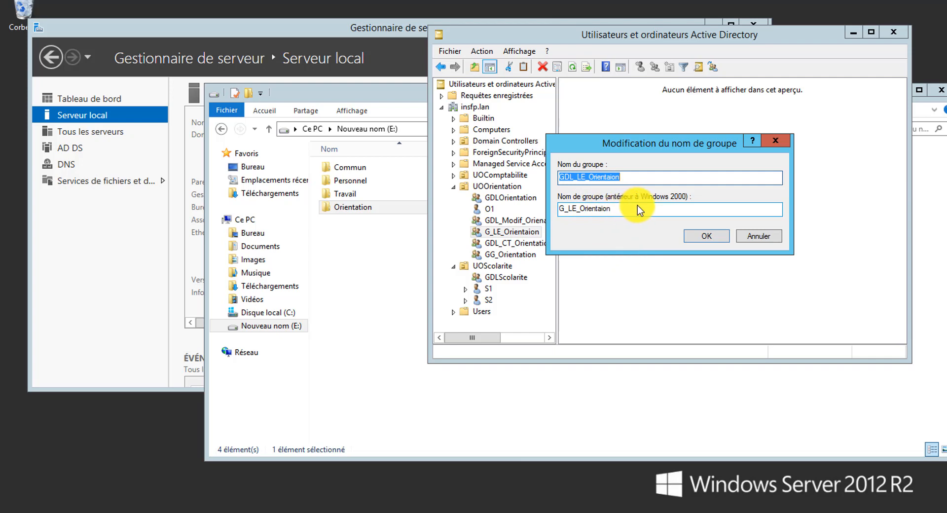
- Change the pre-Windows 2000 group name to GDL_LE_Orientaion as well and confirm
click(565, 210)
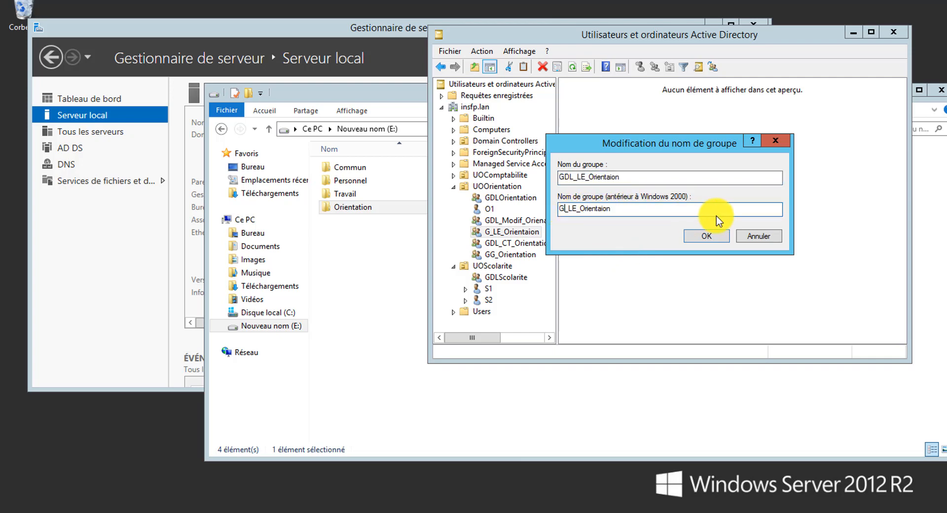
text(DL)
click(719, 237)
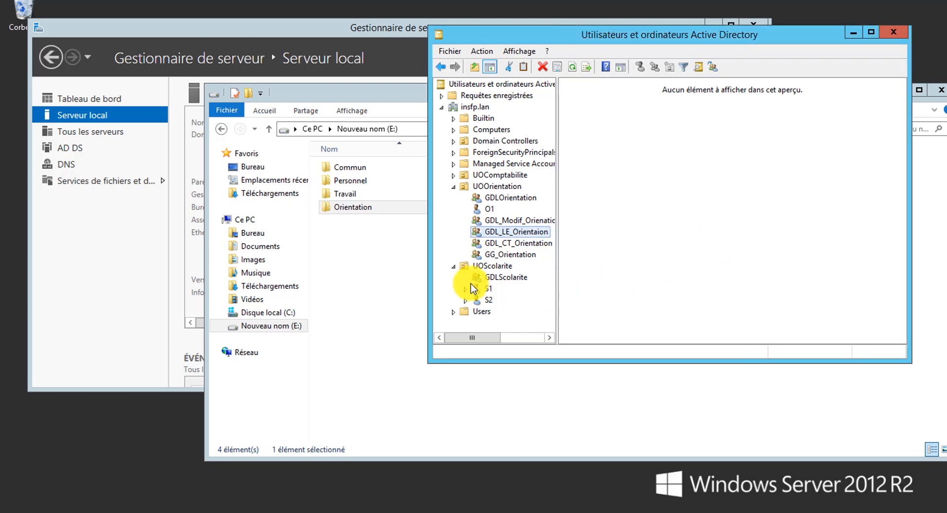
click(366, 208)
- Add the GDL_LE_Orientaion group to the Orientation folder's security permissions
right_click(366, 208)
click(422, 441)
click(463, 241)
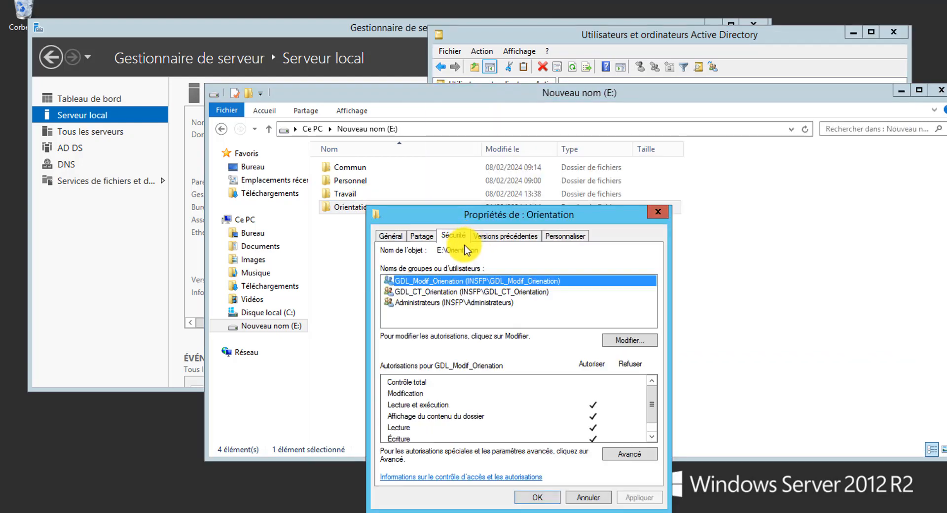
click(624, 341)
click(537, 403)
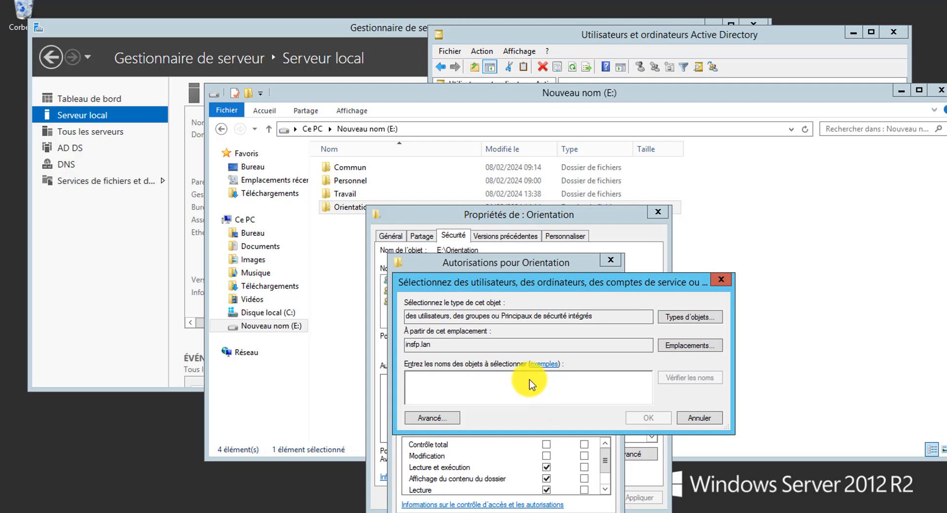
text(GDL_)
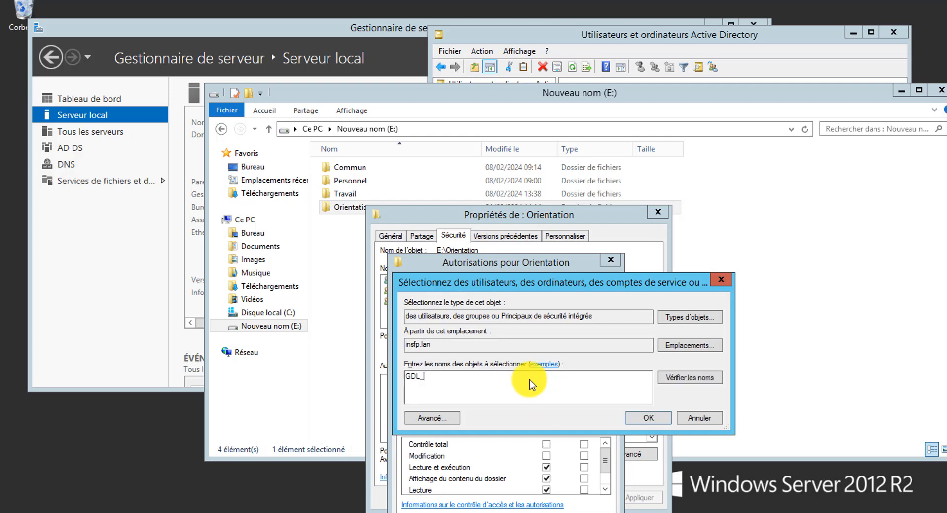
click(671, 381)
click(463, 388)
click(682, 498)
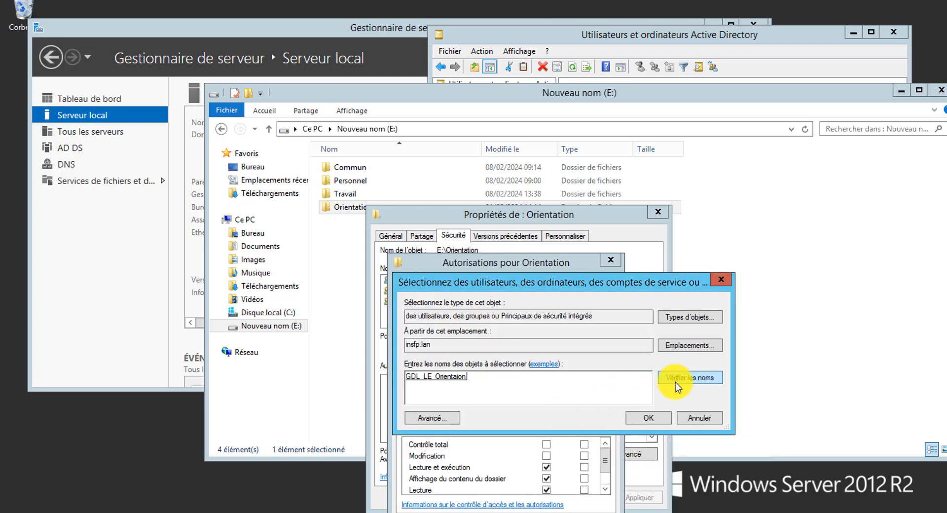
click(644, 420)
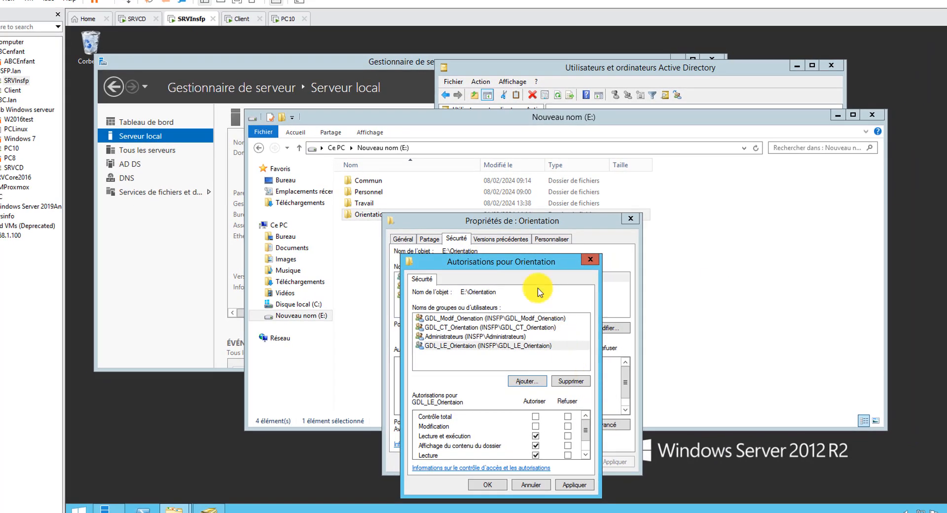
- Grant GDL_LE_Orientaion Écriture on top of read, execute and list, and apply
drag(537, 261, 576, 107)
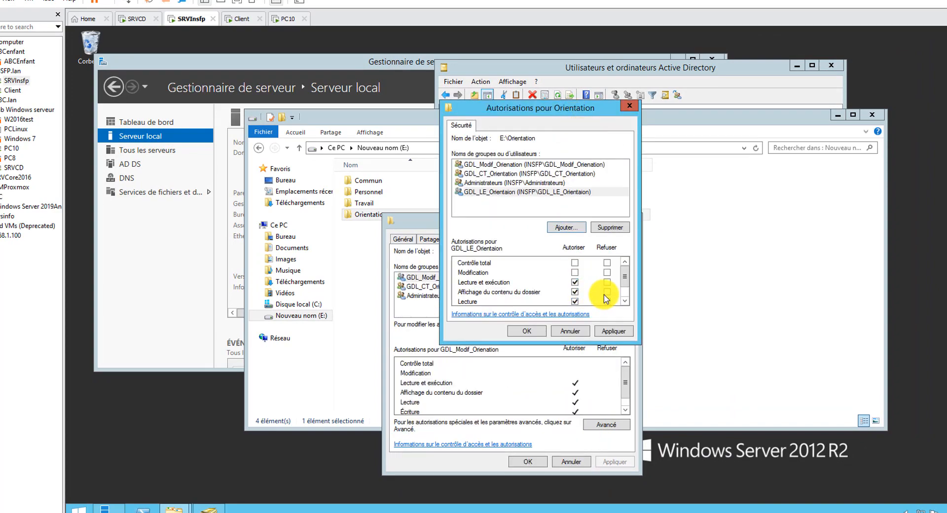
click(625, 303)
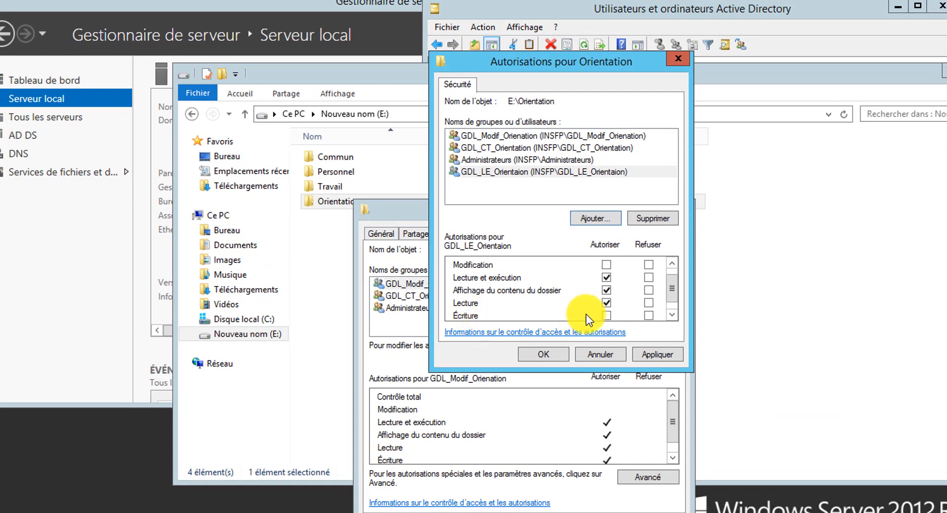
scroll(673, 297, down, 1)
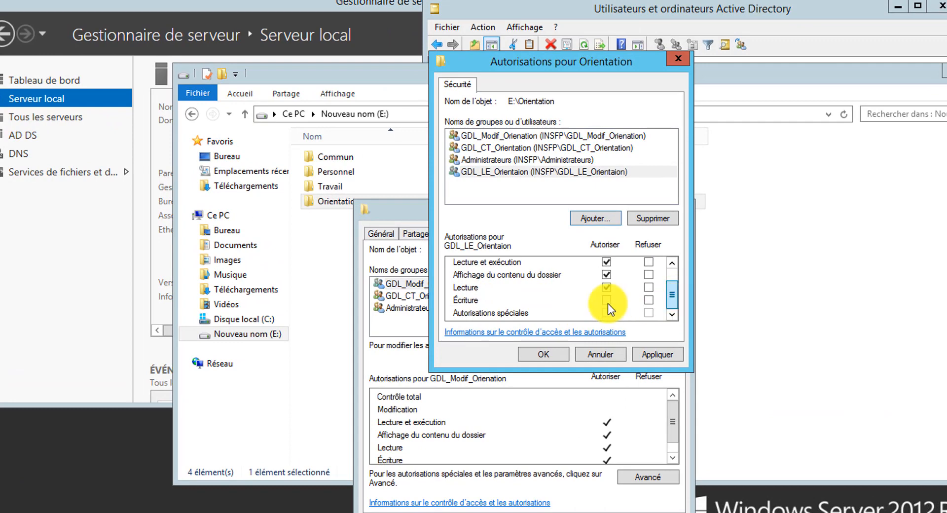
click(653, 356)
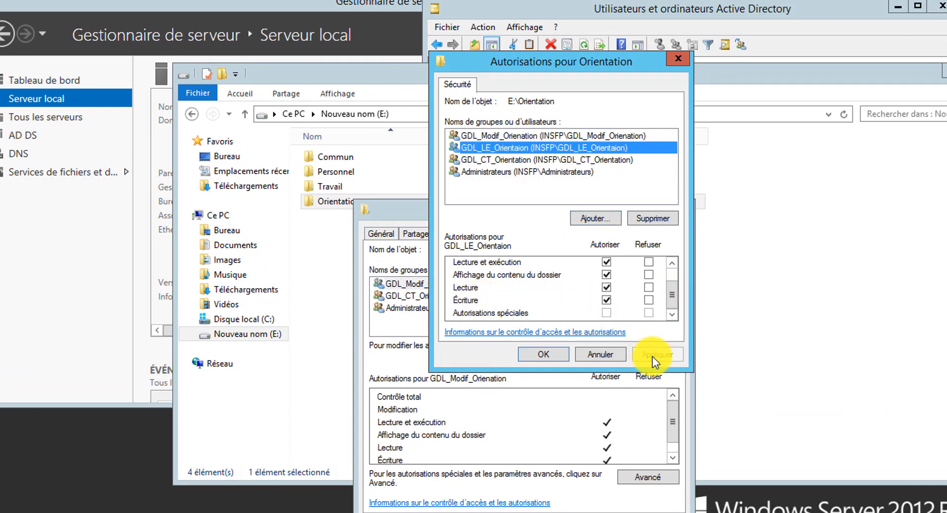
click(541, 351)
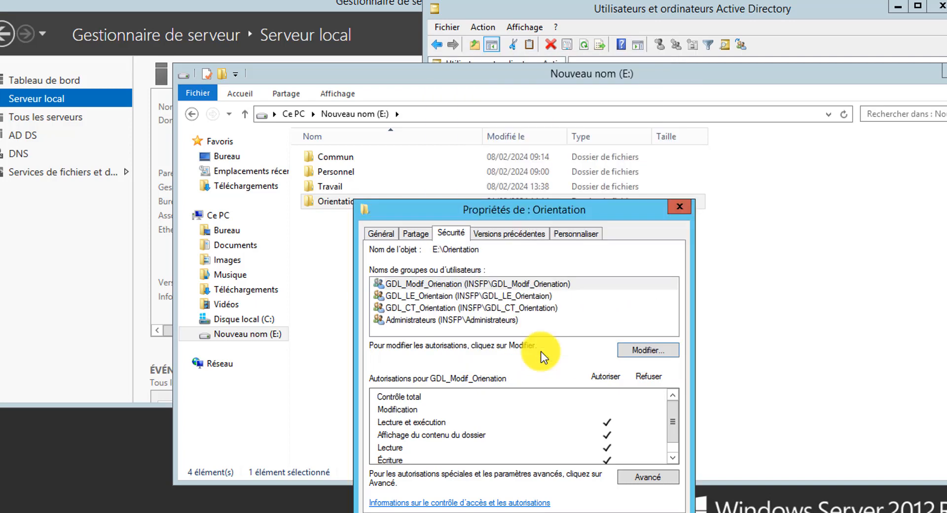
- Review GDL_LE_Orientaion's detailed permissions in Avancé, then close the Orientation properties
click(430, 296)
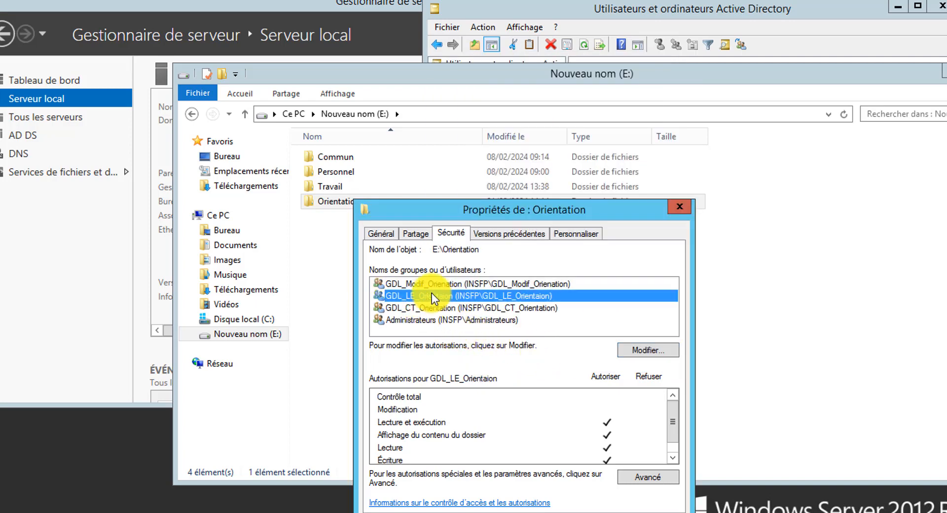
click(646, 477)
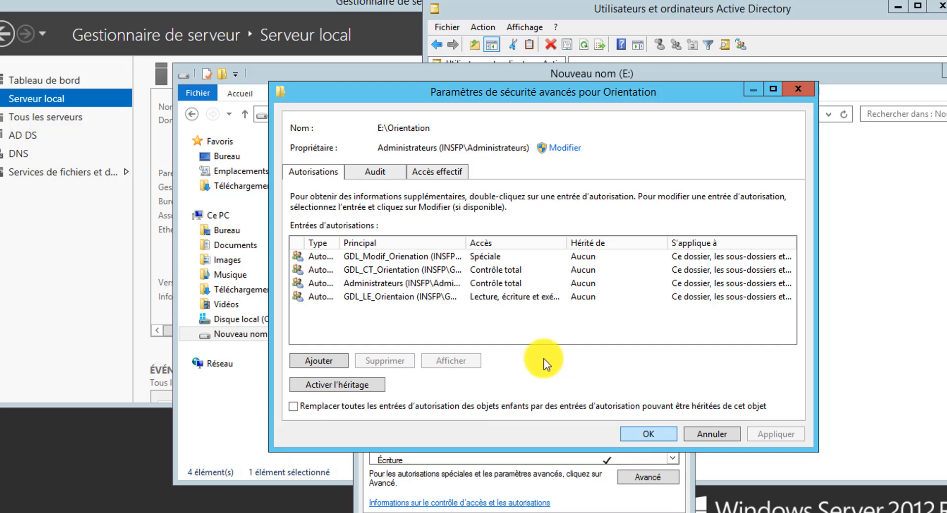
click(384, 295)
click(463, 359)
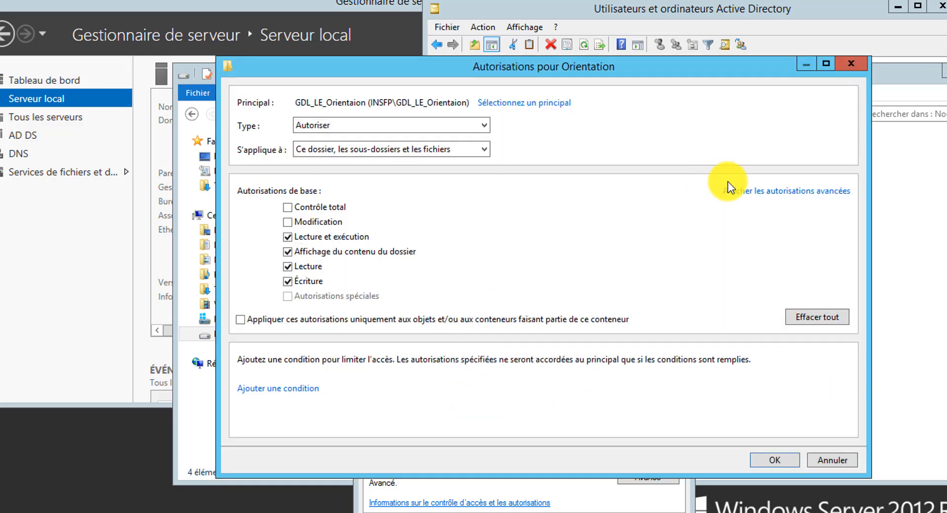
click(738, 192)
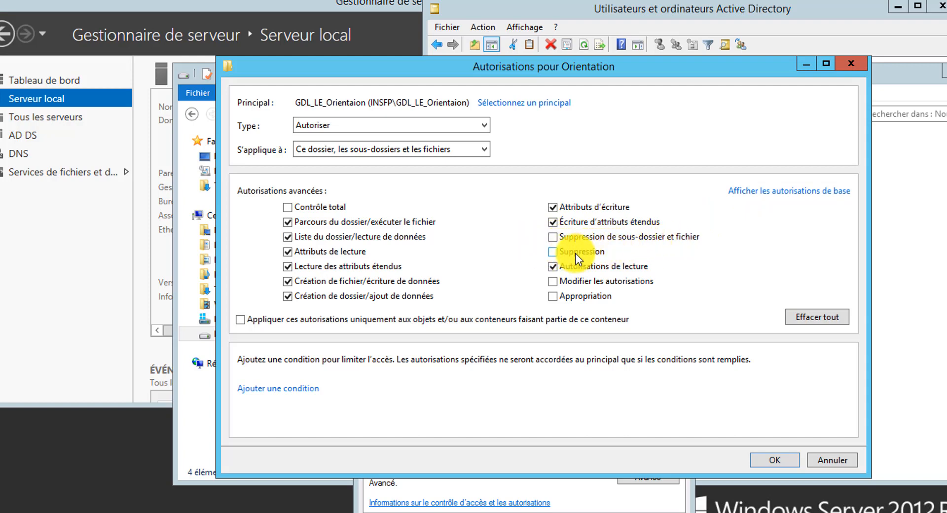
click(770, 460)
click(658, 434)
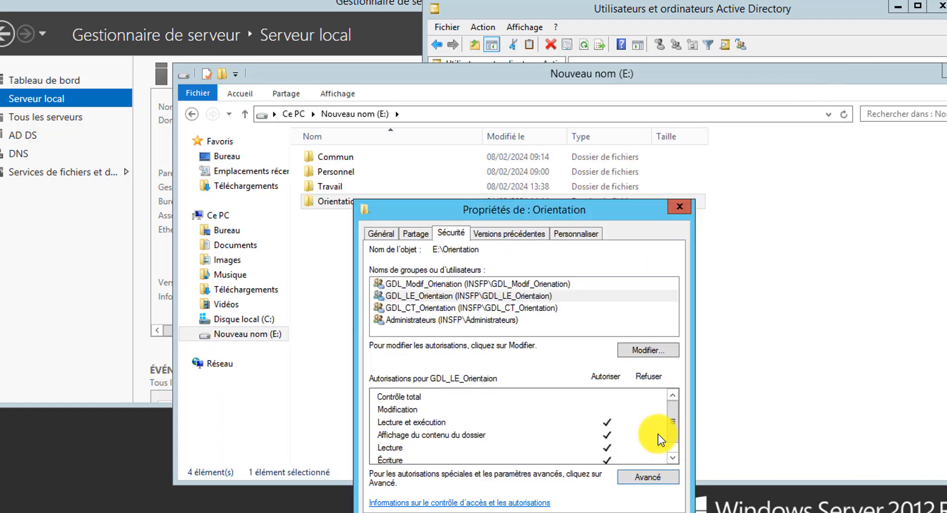
click(550, 512)
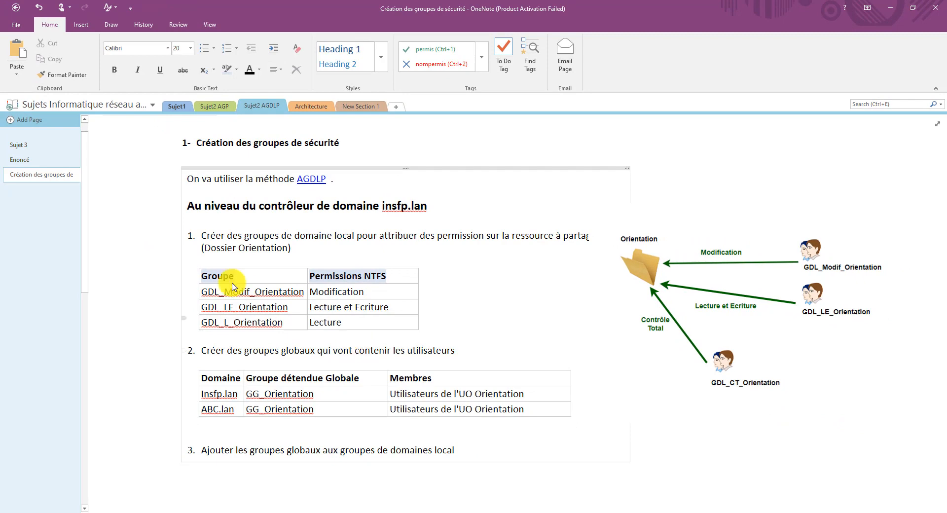
scroll(371, 344, down, 5)
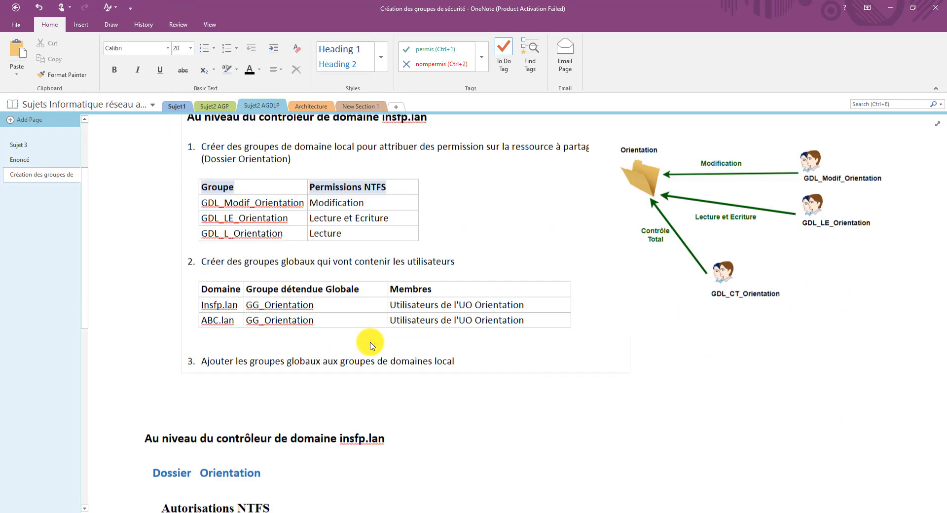
scroll(371, 345, down, 5)
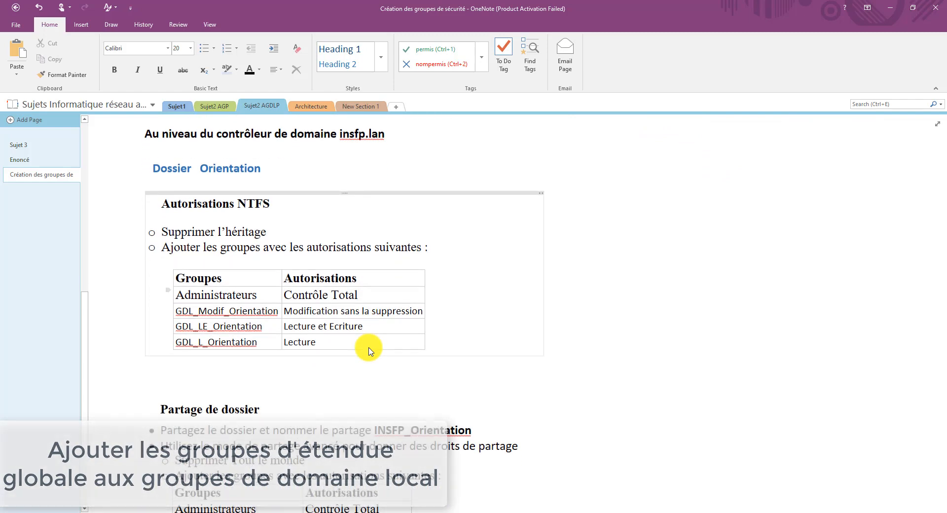
scroll(371, 351, up, 3)
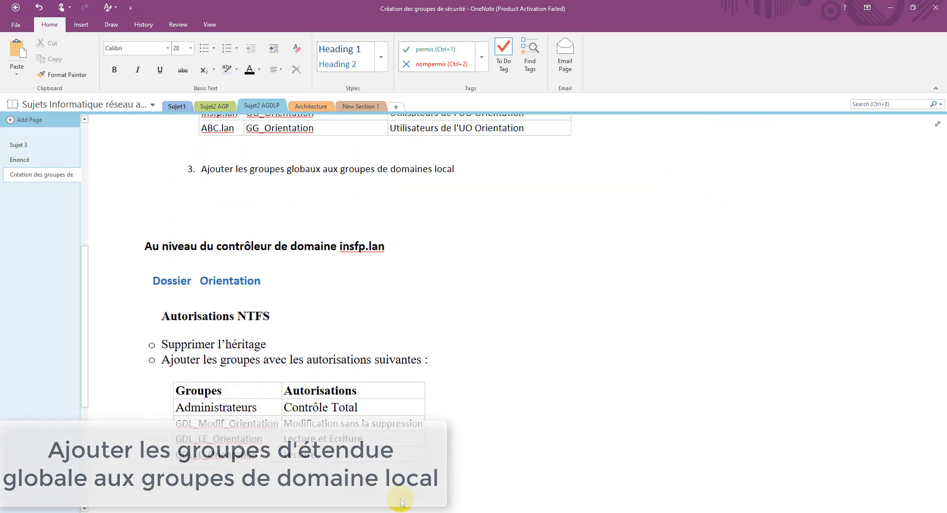
click(506, 512)
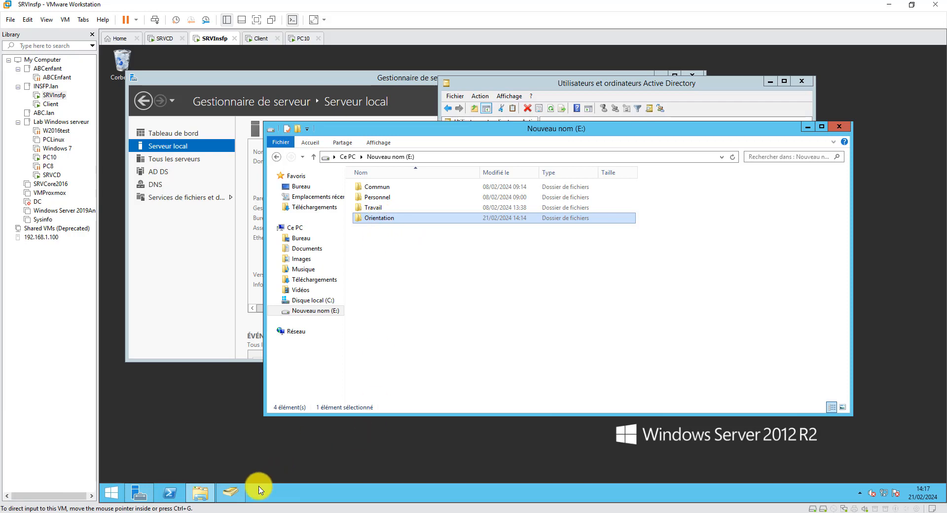
- Open GDL_Modif_Orienation's properties in Active Directory Users and Computers, then bring OneNote forward
click(231, 493)
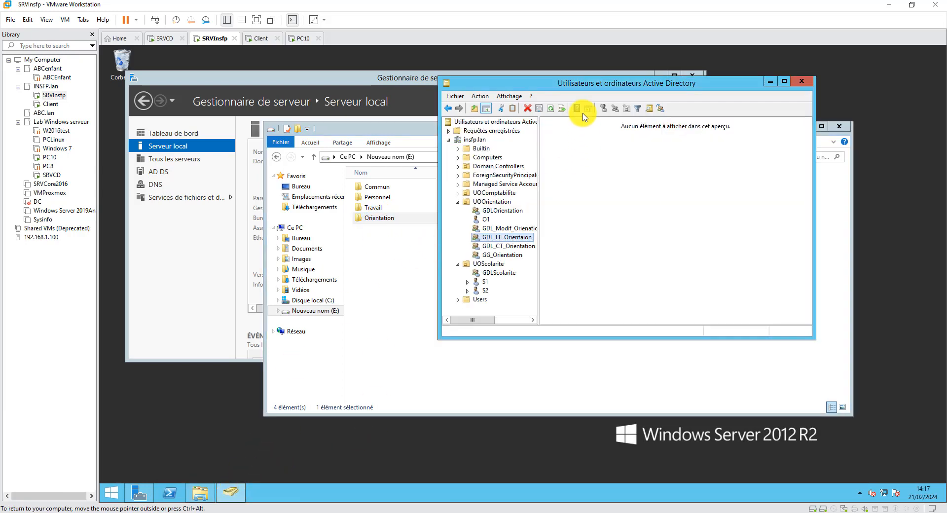
drag(578, 82, 479, 77)
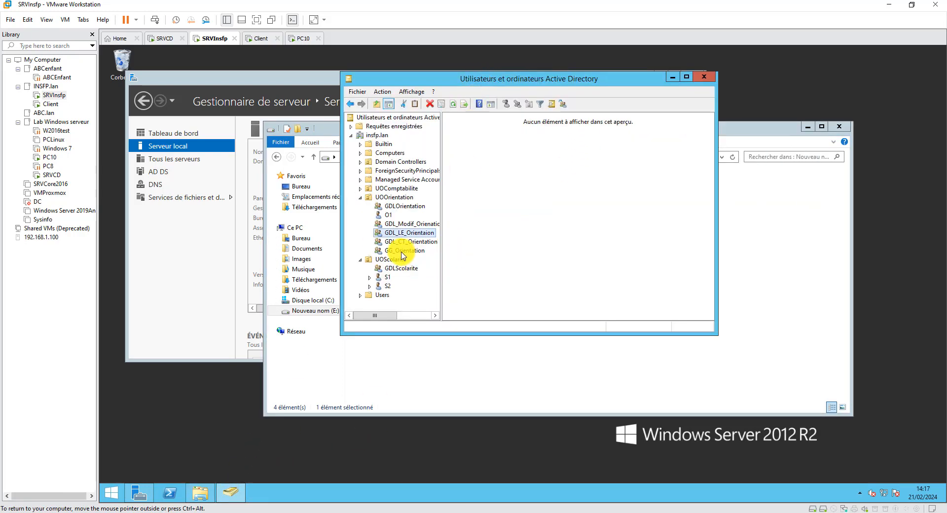
click(409, 226)
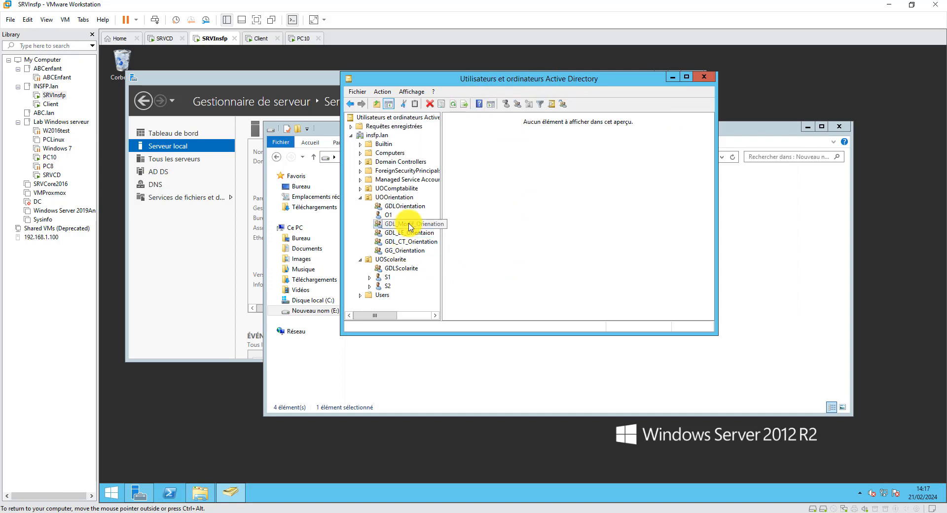
right_click(409, 227)
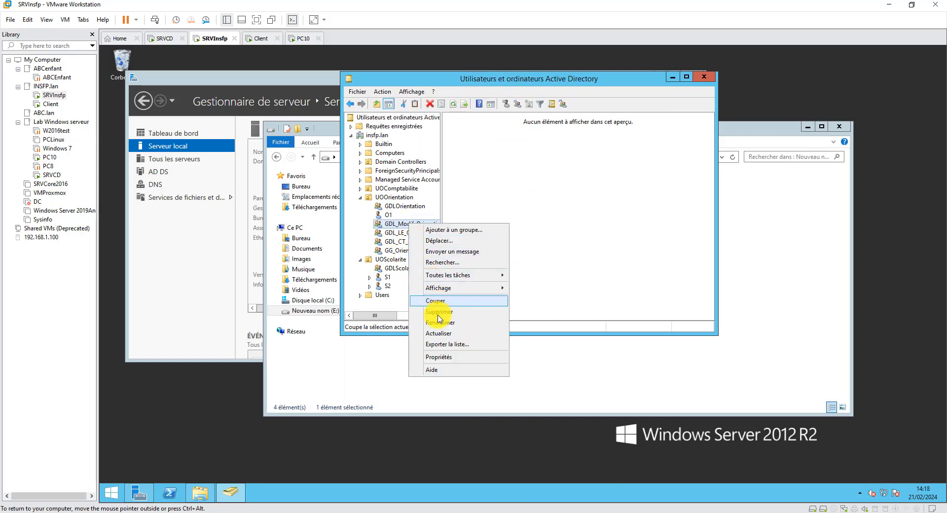
click(439, 357)
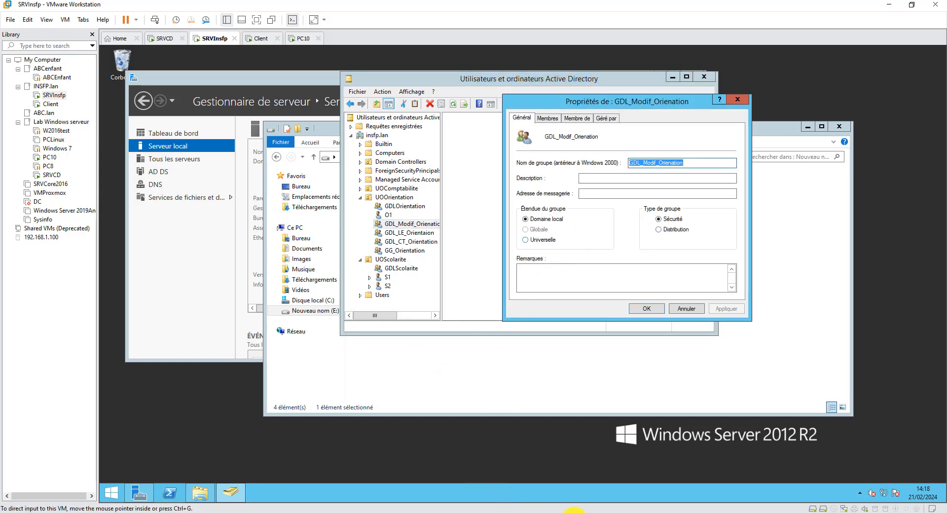
click(582, 512)
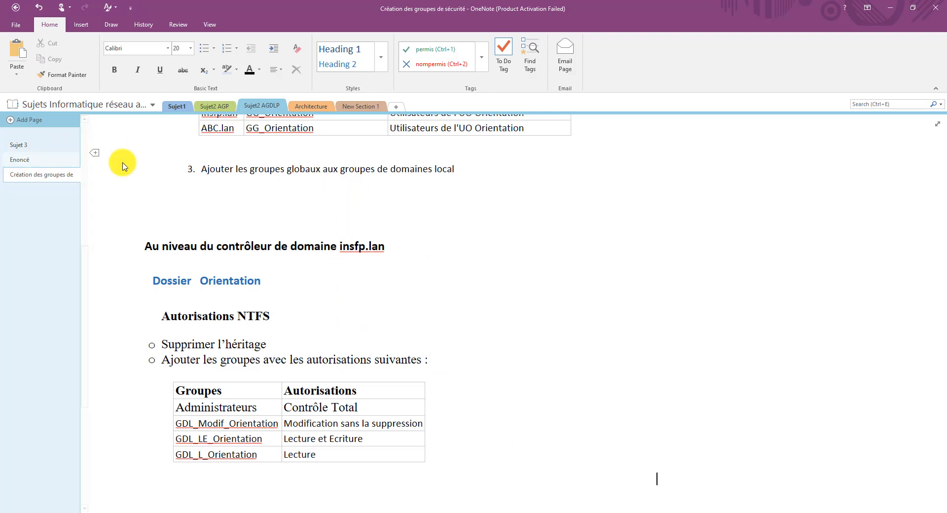
- Show OneNote's Enoncé page listing the Orientation share requirements for insfp.lan and ABC.lan
scroll(310, 226, up, 2)
scroll(311, 226, up, 3)
click(30, 160)
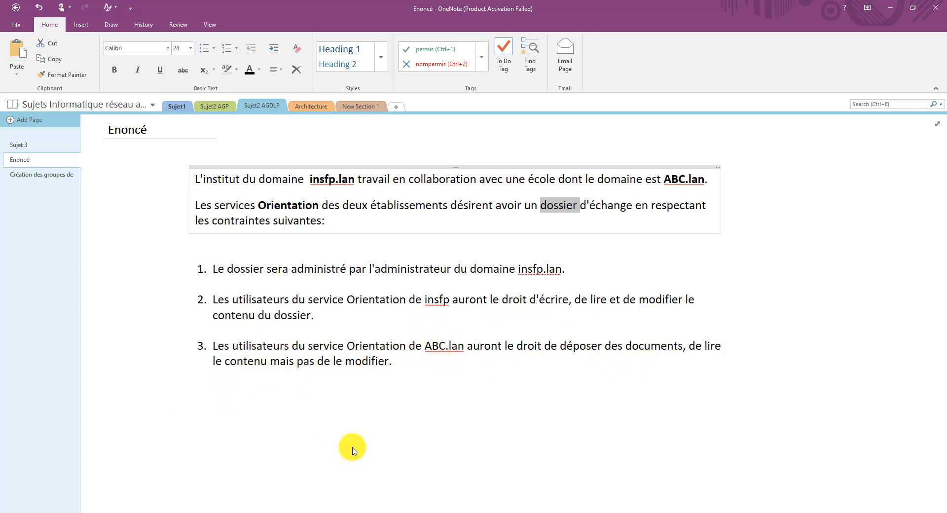
- Back in the server, open GDL_Modif_Orienation's Membres tab and start adding a member
click(530, 512)
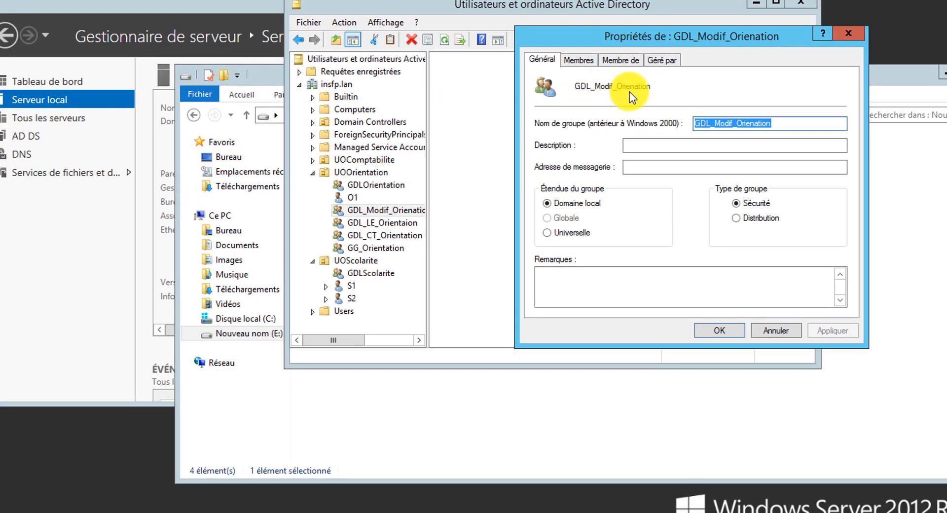
click(576, 58)
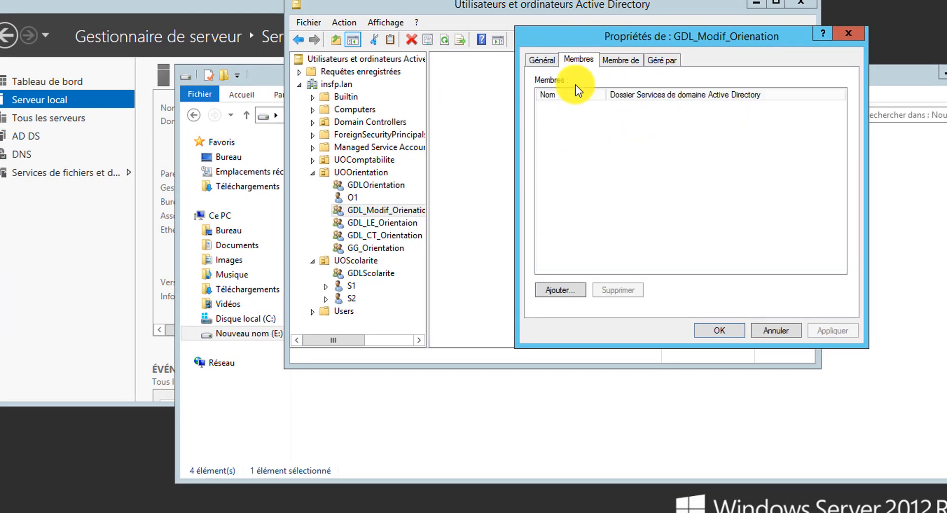
click(555, 289)
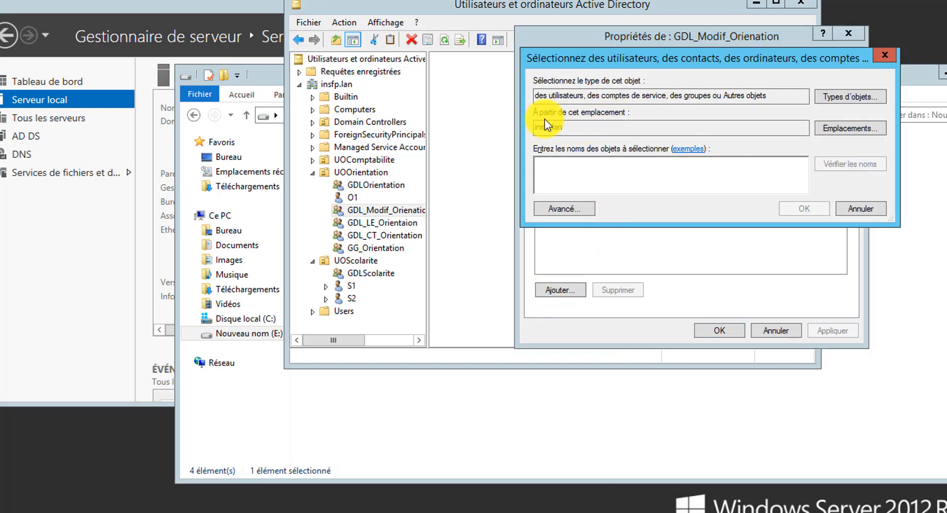
click(525, 46)
click(435, 67)
click(528, 45)
drag(555, 69, 466, 130)
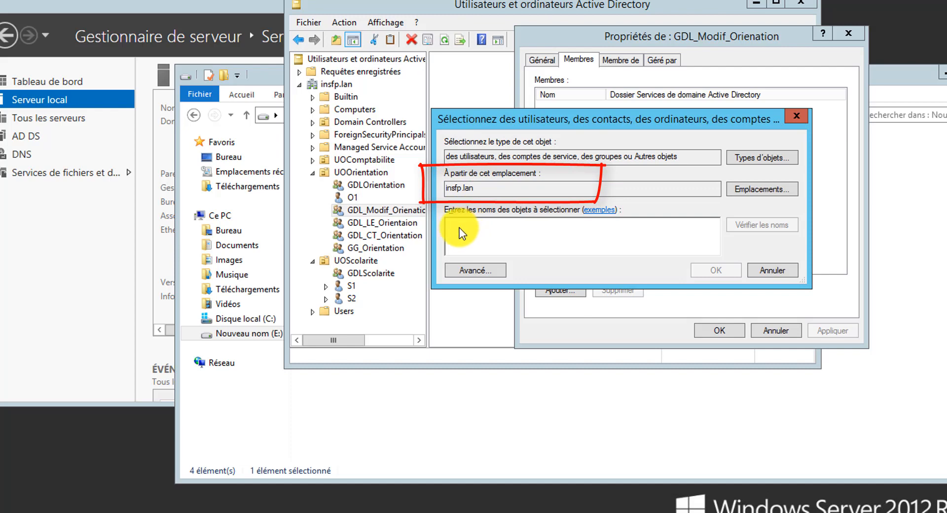
- Try adding GDL_Modif_Orienation to itself and dismiss the group-cannot-be-its-own-member error
text(G)
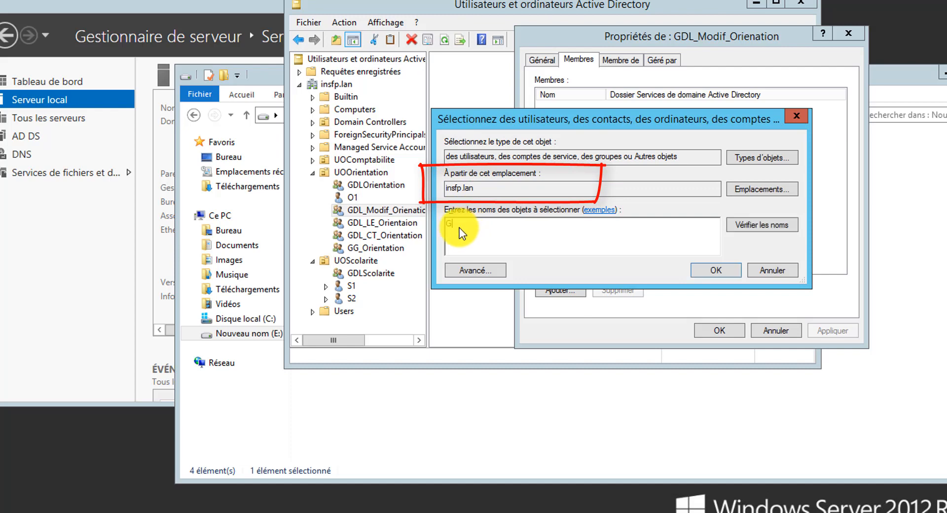
text(DL_)
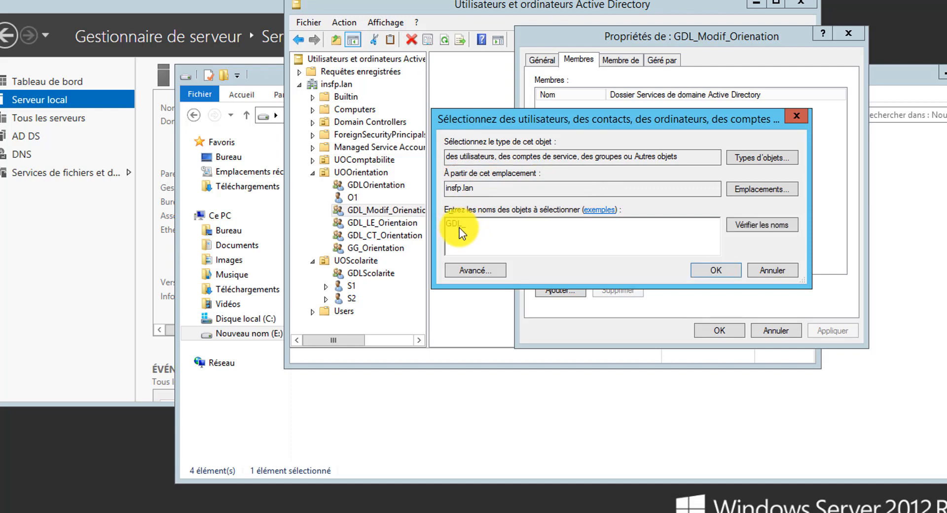
click(762, 225)
drag(536, 214, 641, 213)
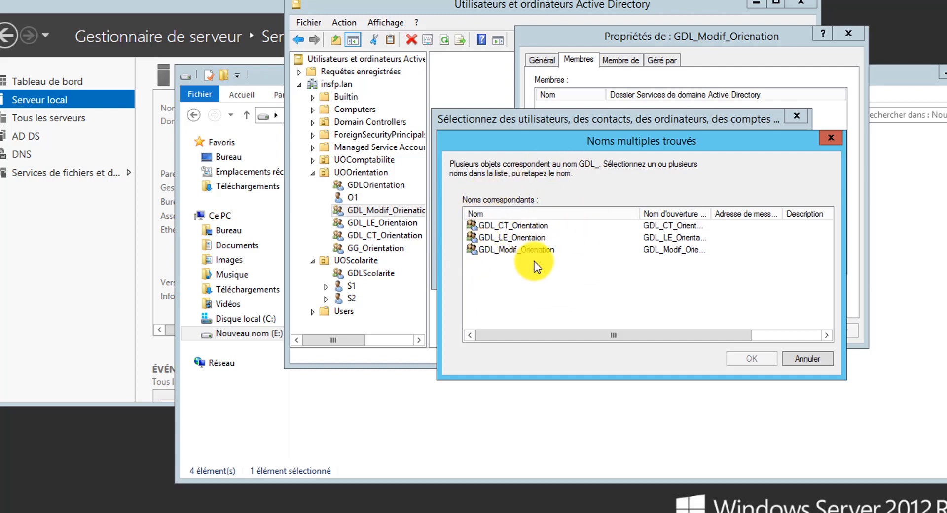
click(493, 249)
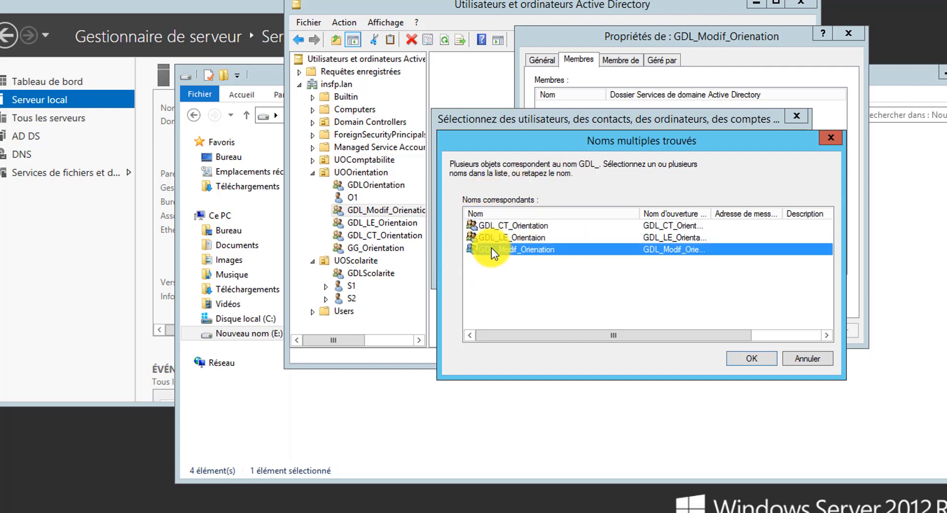
click(750, 359)
click(700, 271)
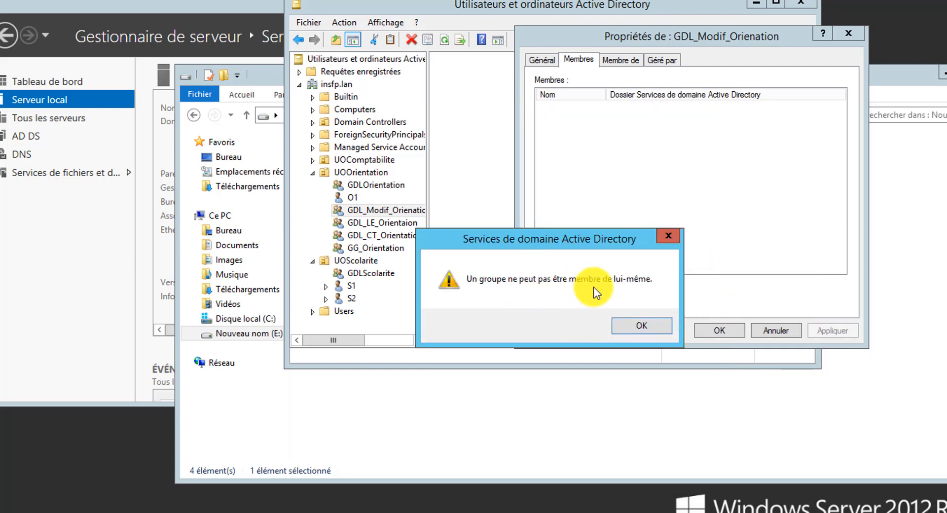
click(633, 326)
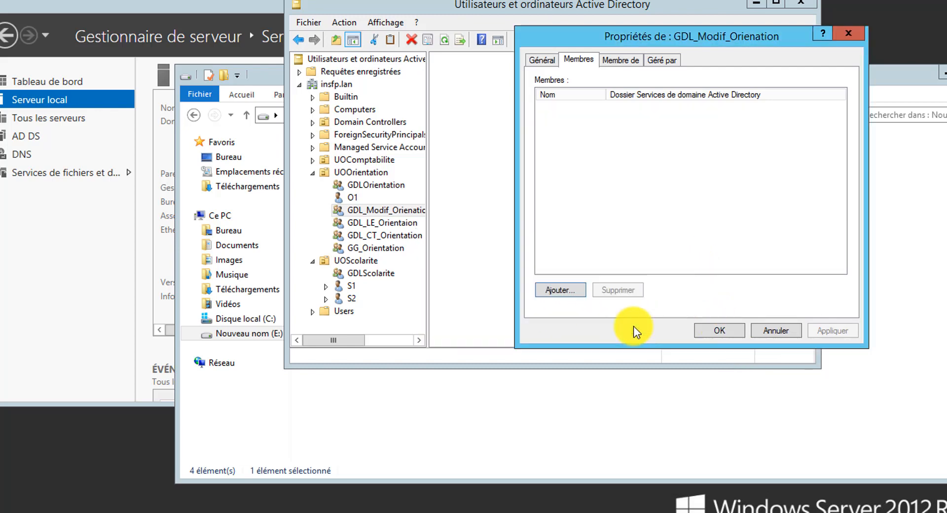
- Add insfp.lan's GG_Orientation as a member of GDL_Modif_Orienation and close its properties
click(563, 292)
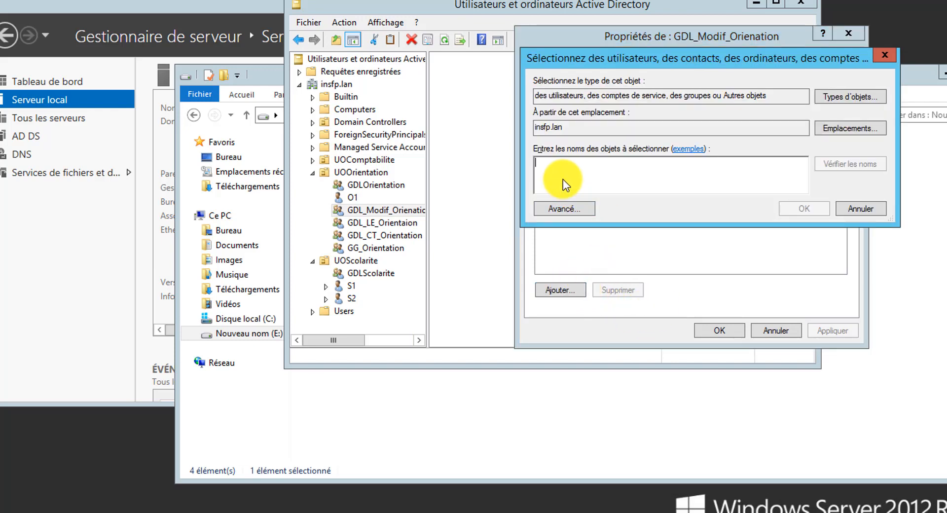
text(GG_)
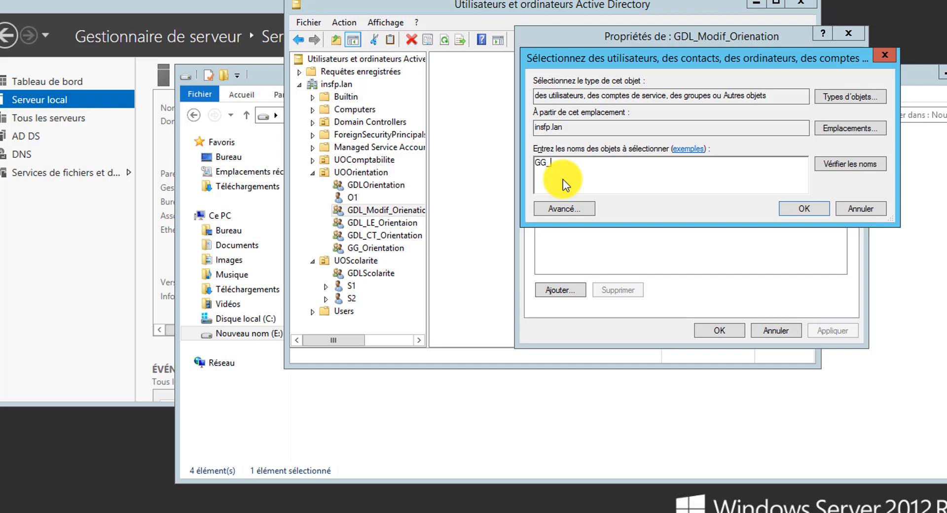
click(866, 165)
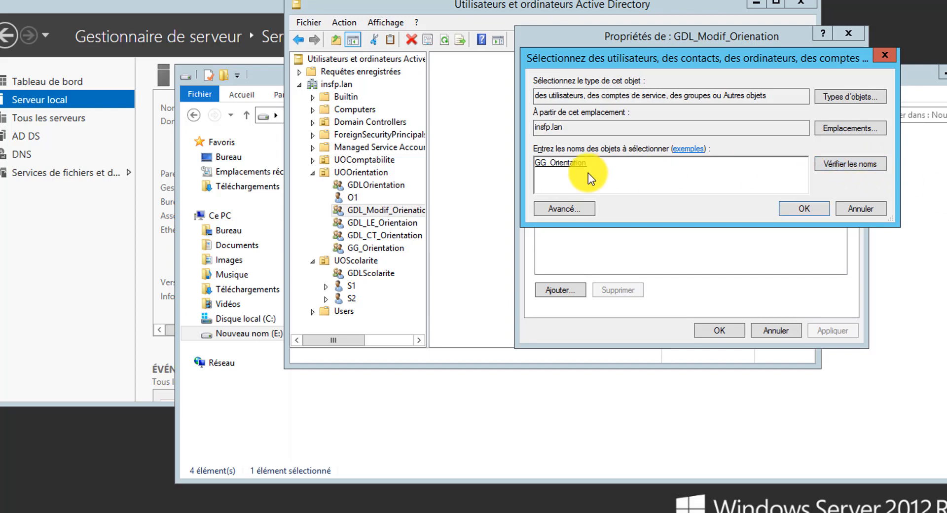
click(800, 210)
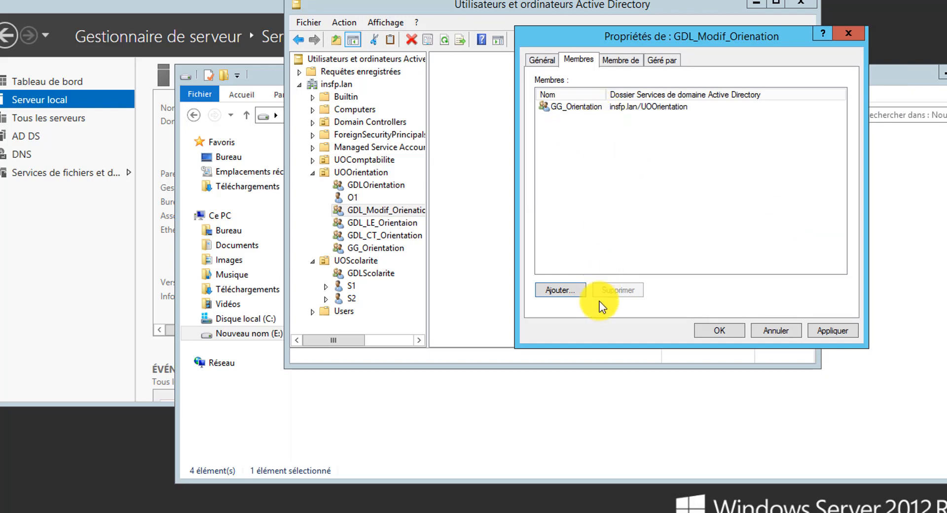
click(730, 329)
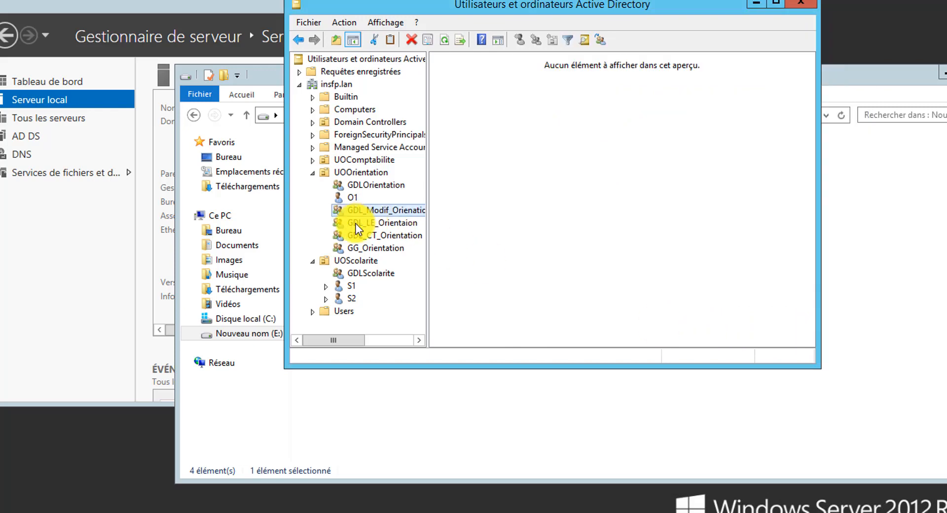
- Open GDL_LE_Orientaion's properties on the Membres tab and start adding a member
click(370, 224)
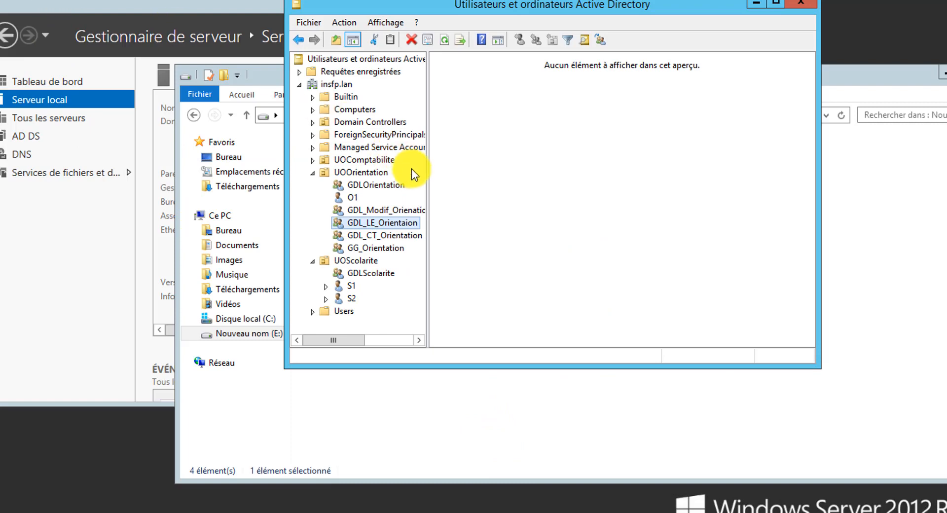
right_click(385, 224)
click(436, 417)
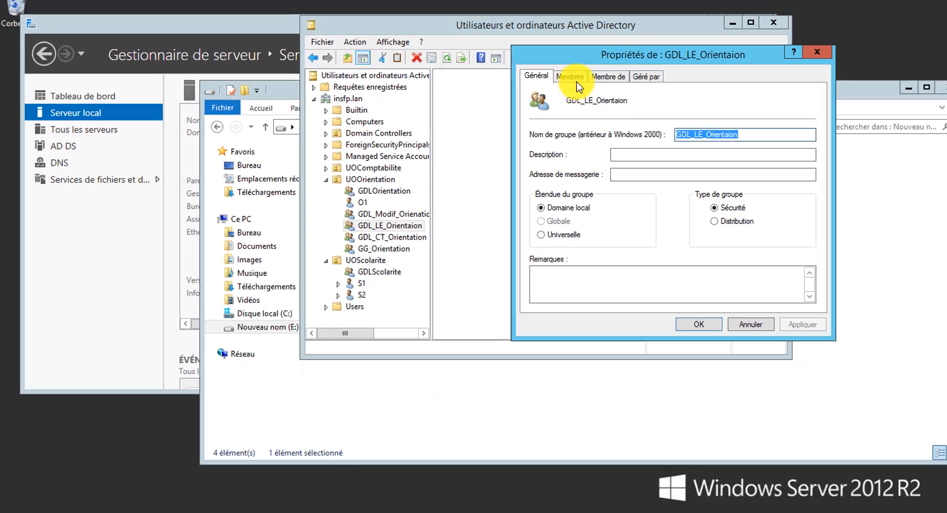
click(574, 50)
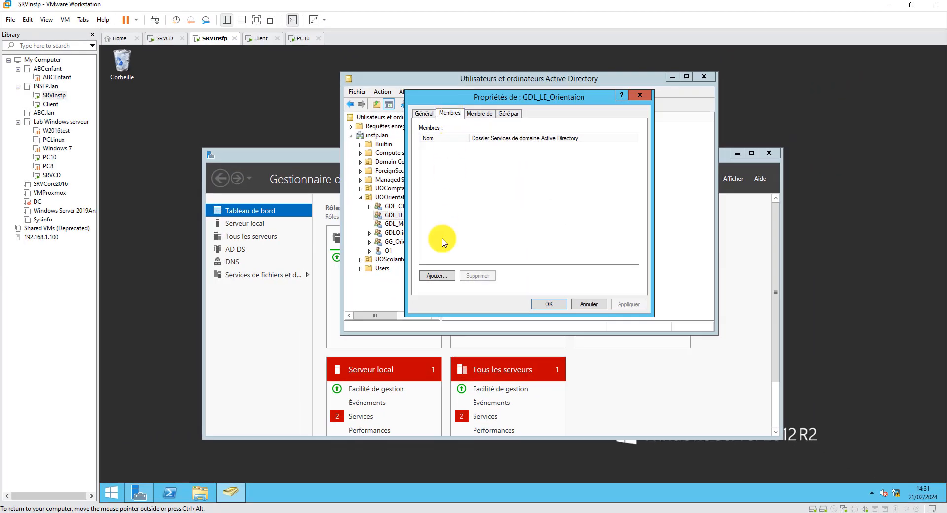
click(437, 276)
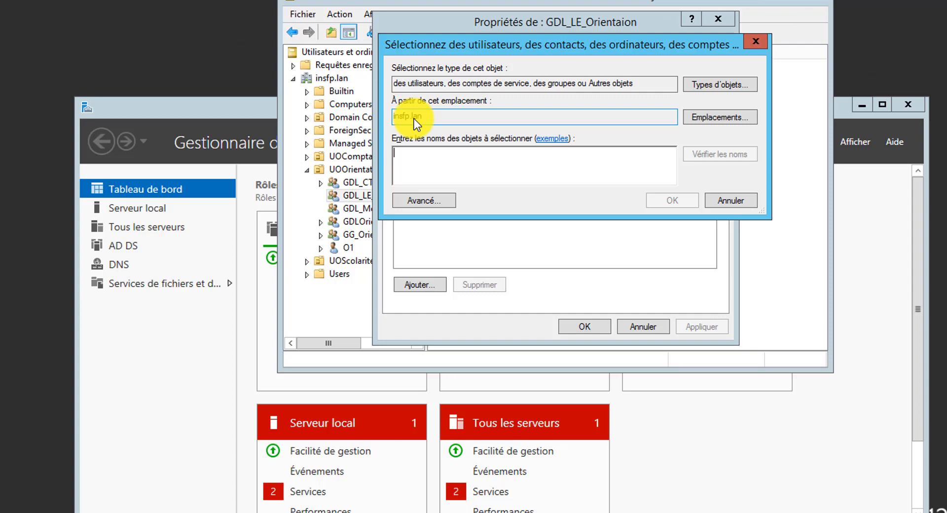
- Add ABC.lan's GG_orientation group to GDL_LE_Orientaion, close its properties, and open File Explorer
click(707, 119)
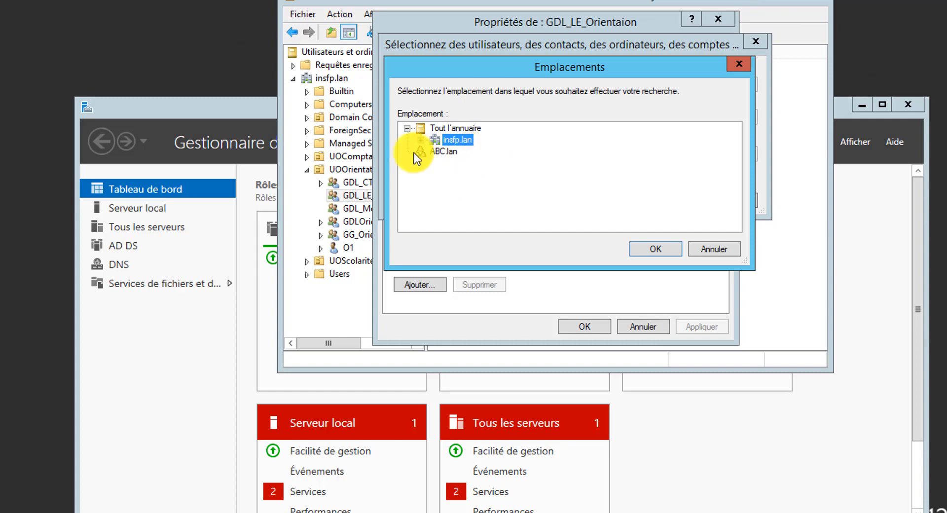
click(650, 249)
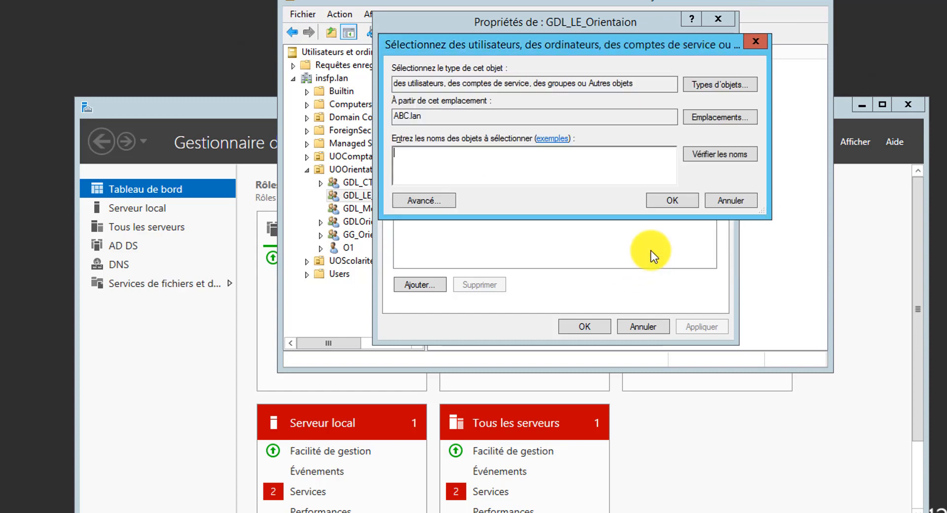
text(GG)
click(700, 152)
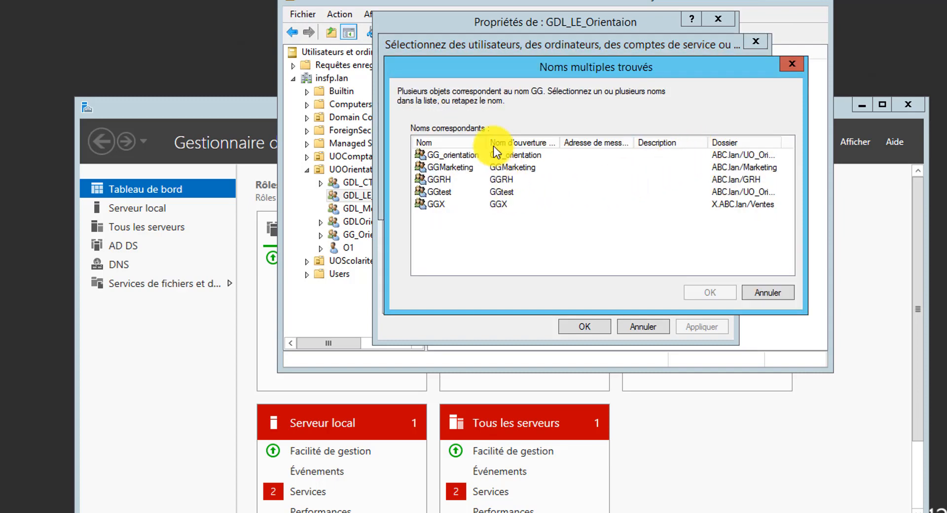
click(445, 155)
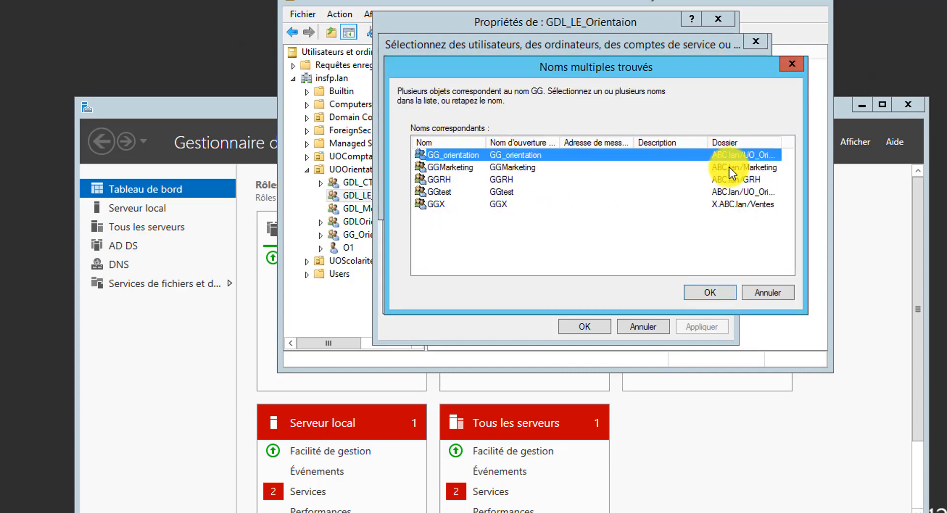
click(709, 294)
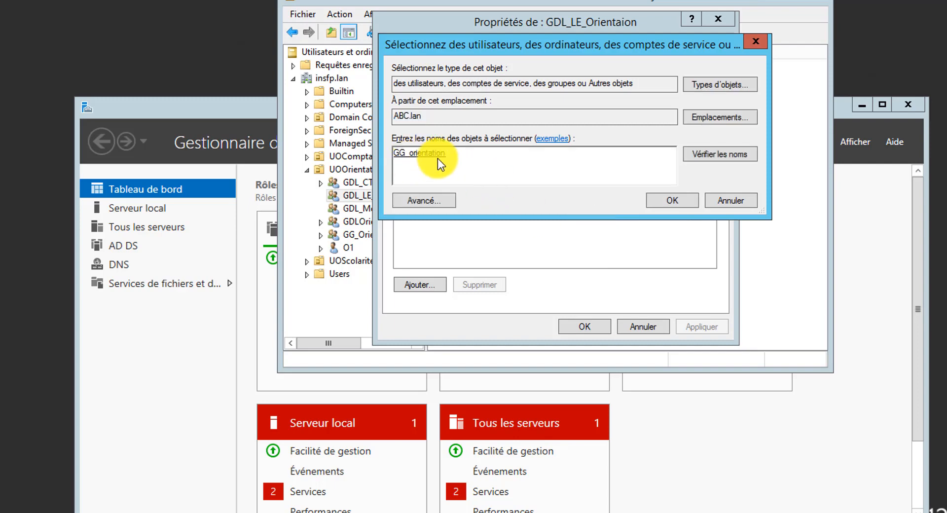
click(673, 201)
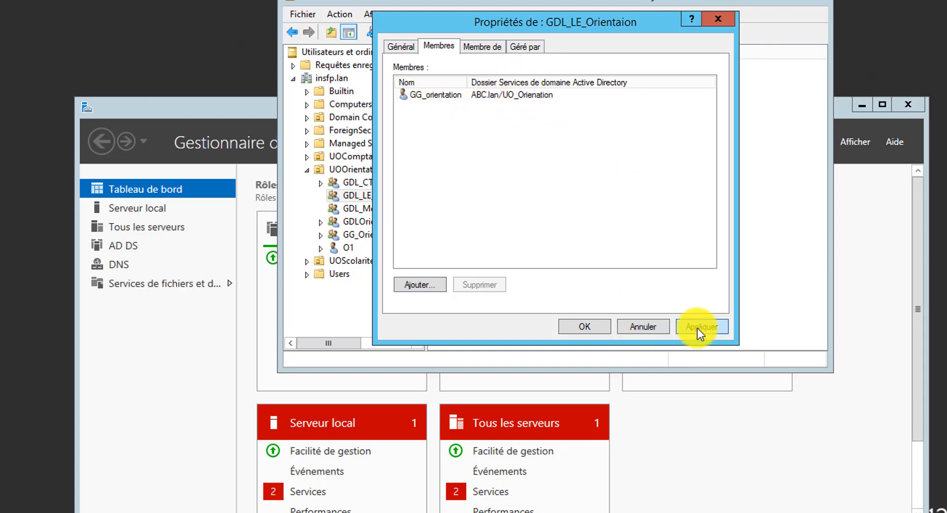
click(592, 328)
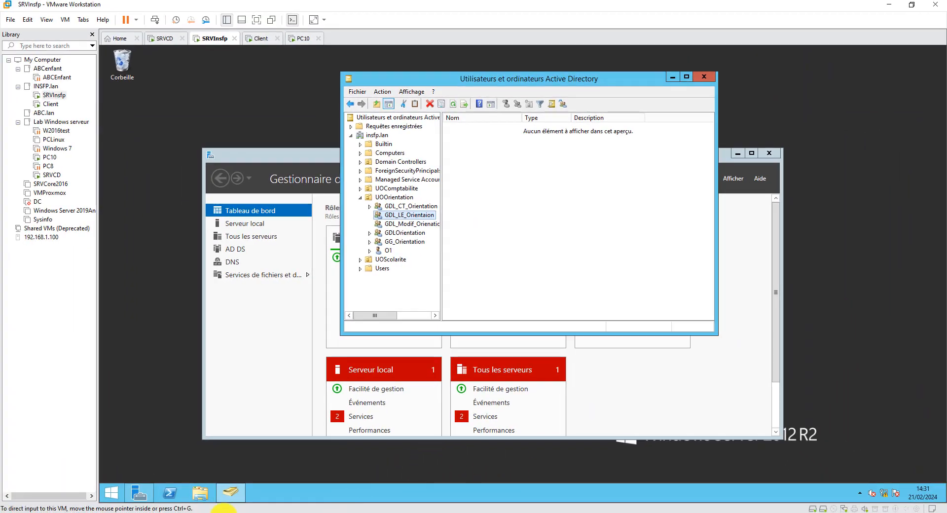
click(199, 493)
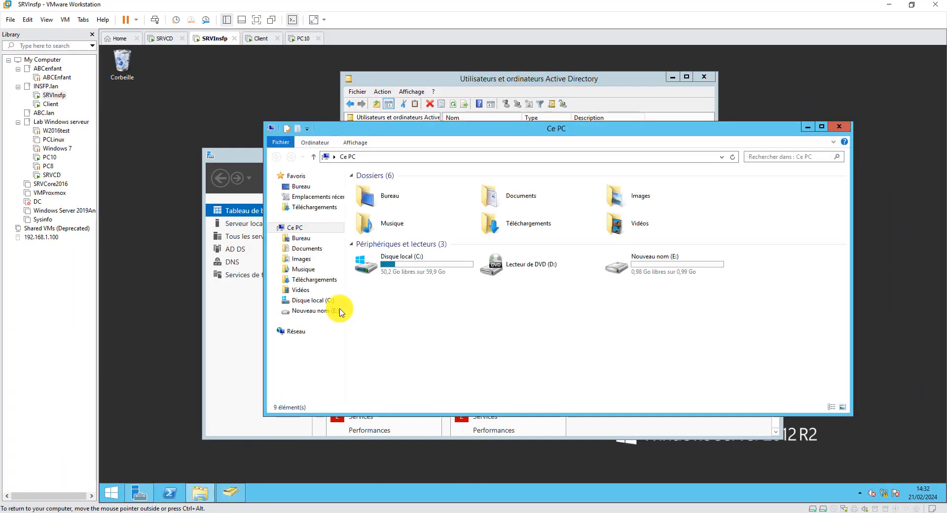
- On drive E:, open the Orientation folder's Partage tab and its Partage avancé settings
click(324, 311)
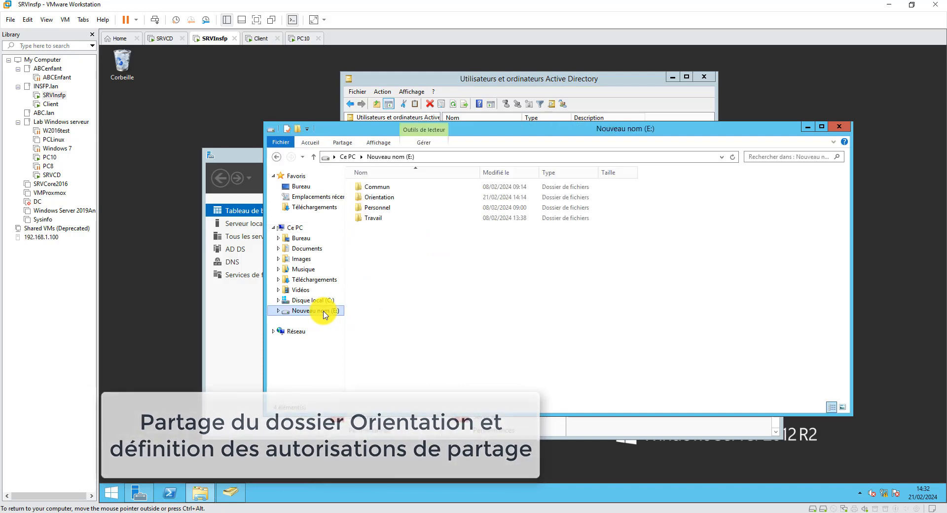
click(389, 197)
right_click(399, 197)
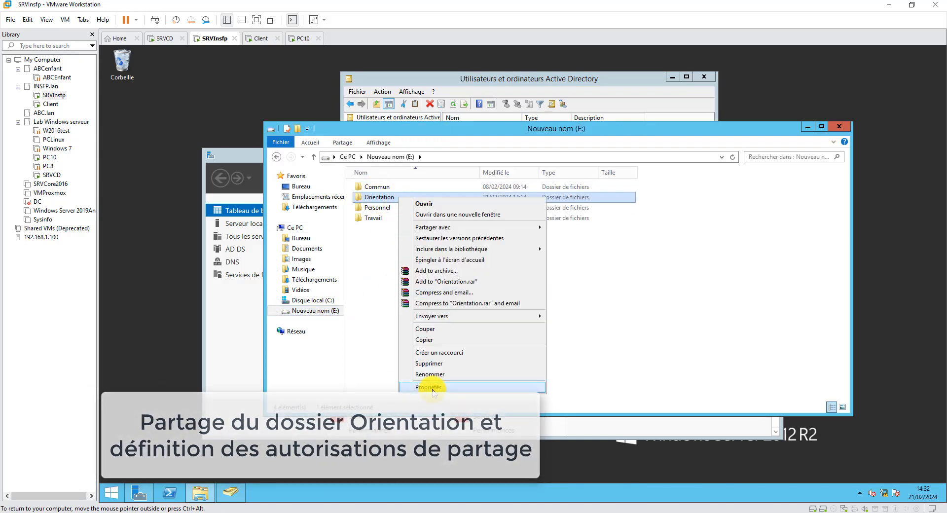
click(428, 387)
click(444, 221)
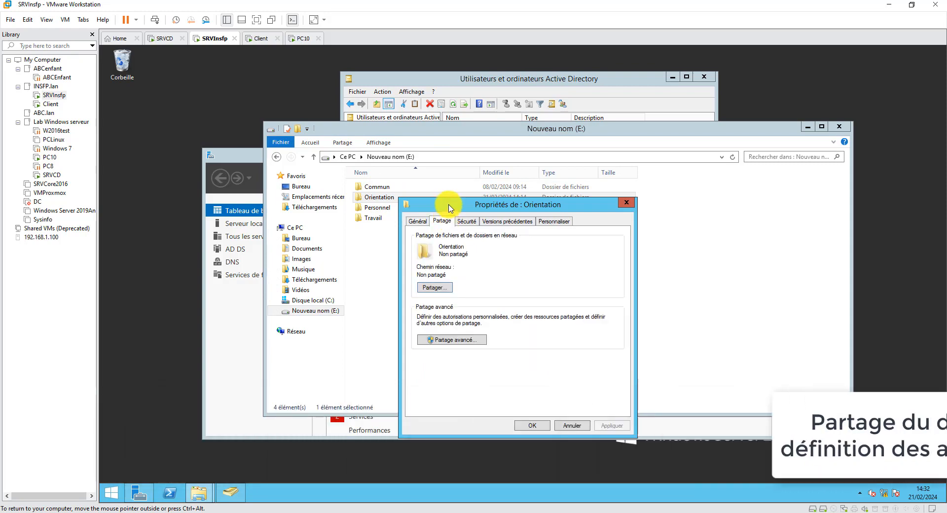
drag(447, 205, 450, 171)
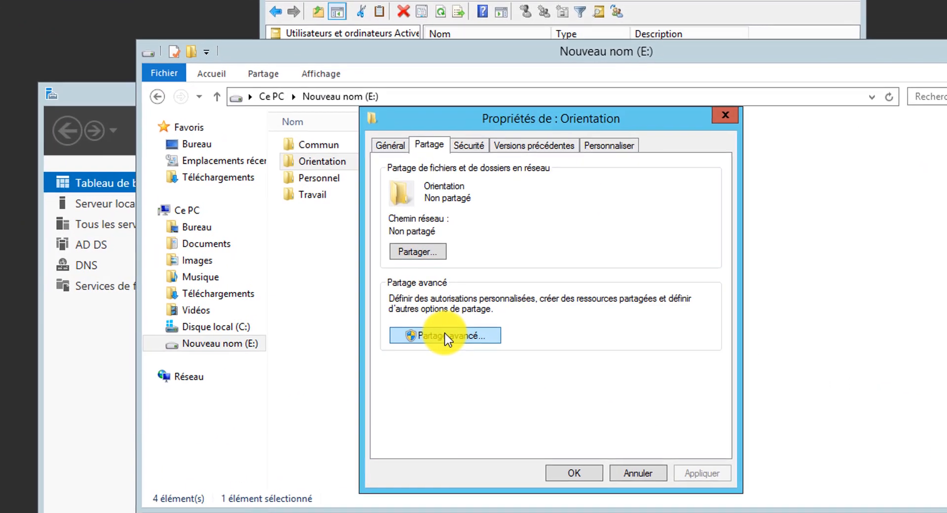
click(451, 318)
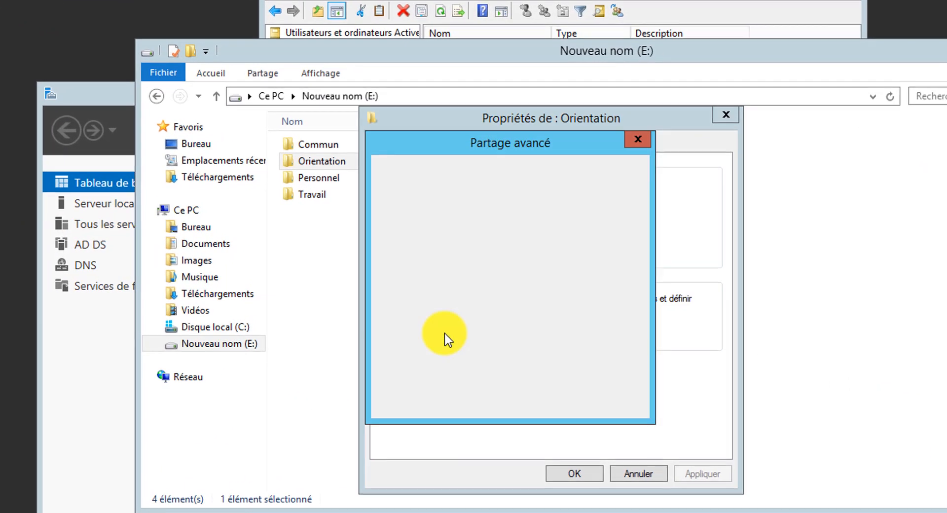
- Enable sharing for the Orientation folder under the share name INSFP_Orientation
click(395, 169)
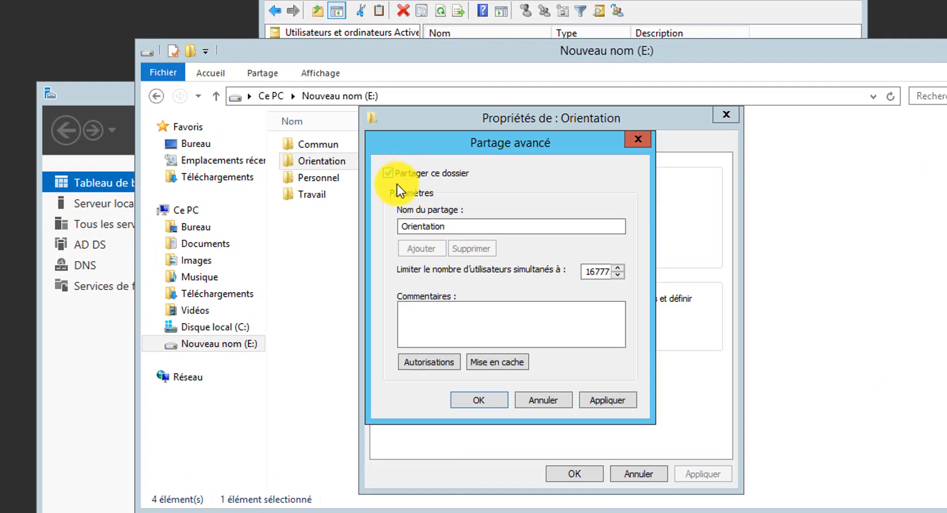
click(403, 225)
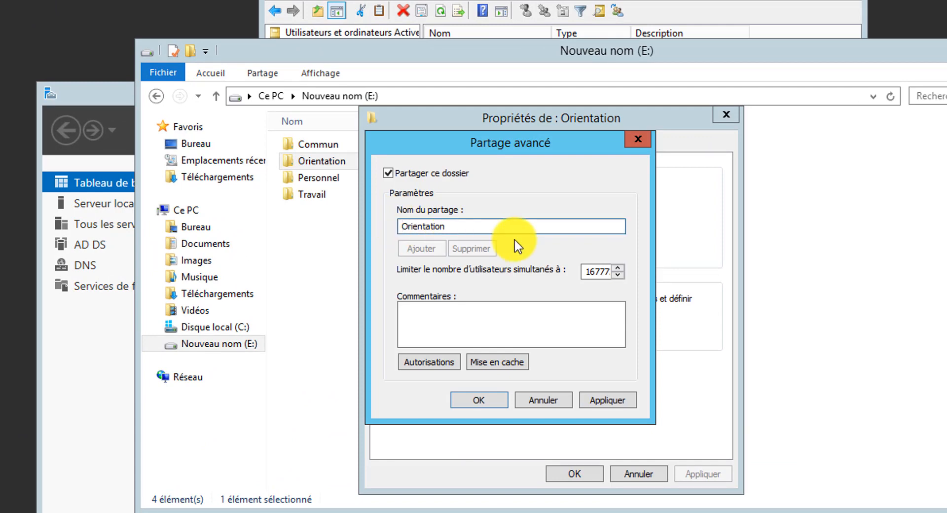
text(INSFP_)
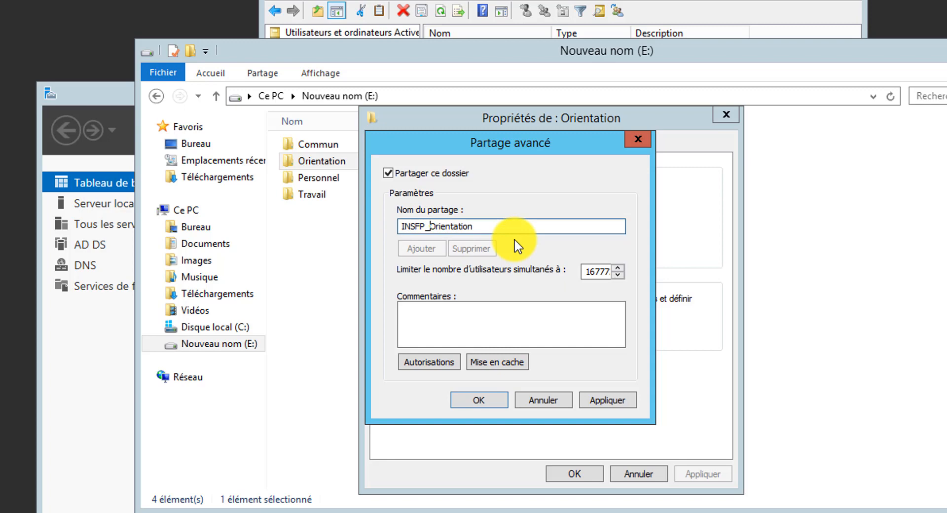
- In the share permissions, remove Tout le monde, add Administrateurs, and apply
click(438, 362)
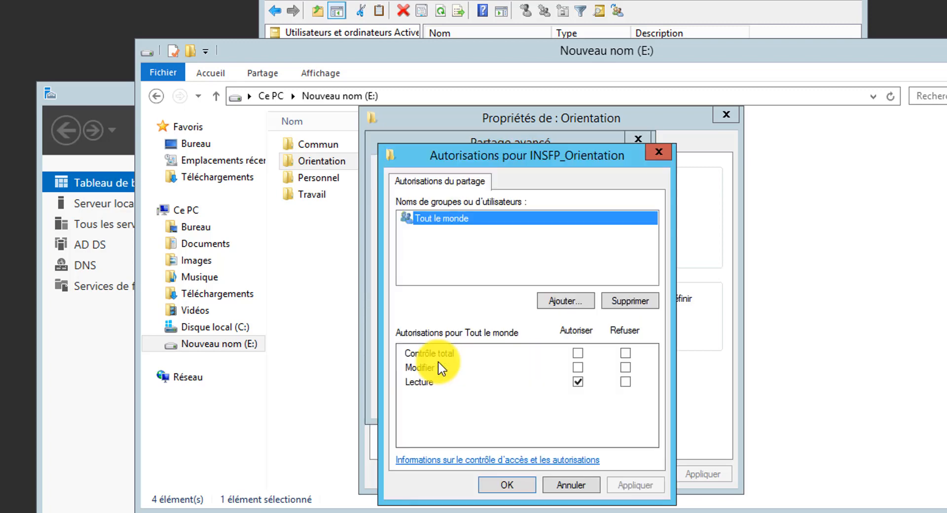
click(620, 302)
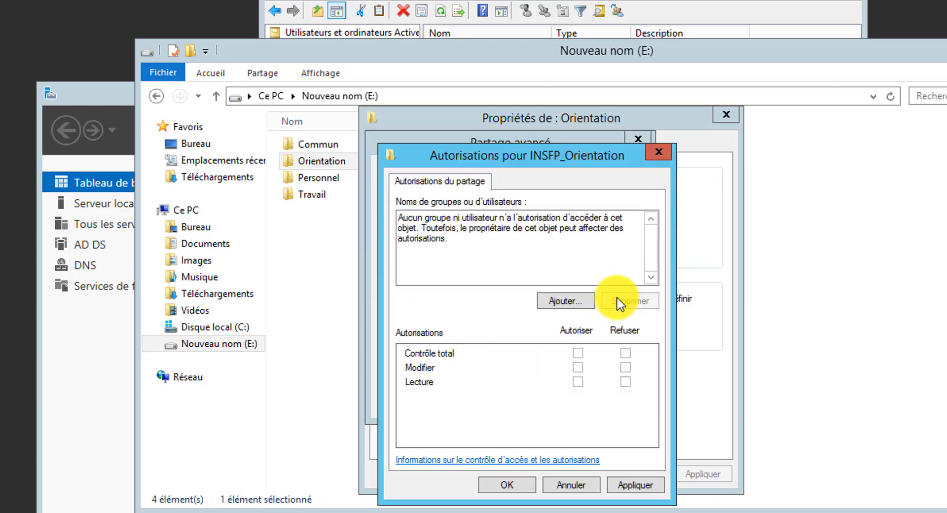
click(575, 301)
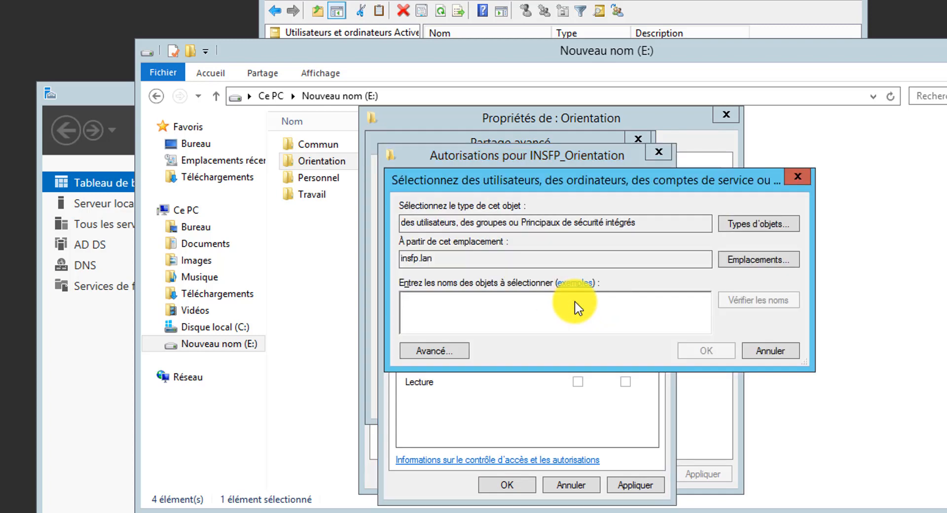
text(Admi)
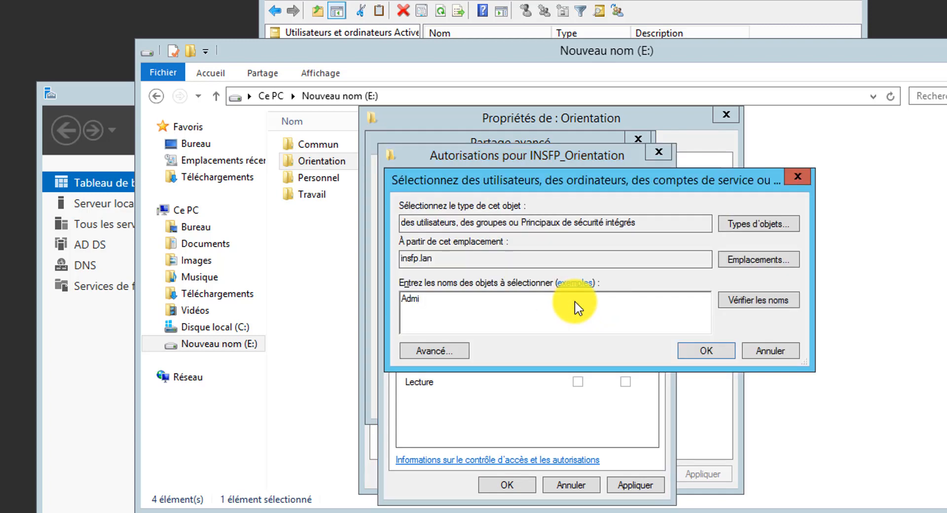
click(742, 301)
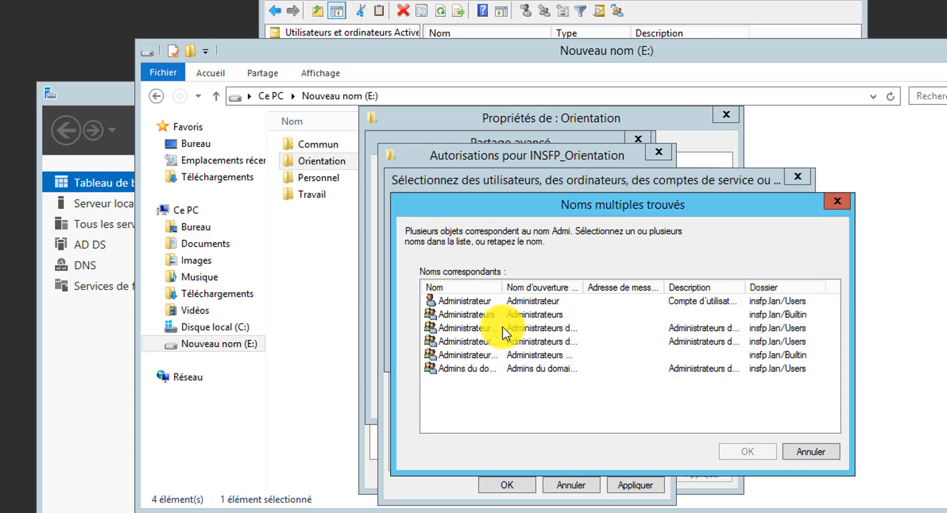
click(494, 316)
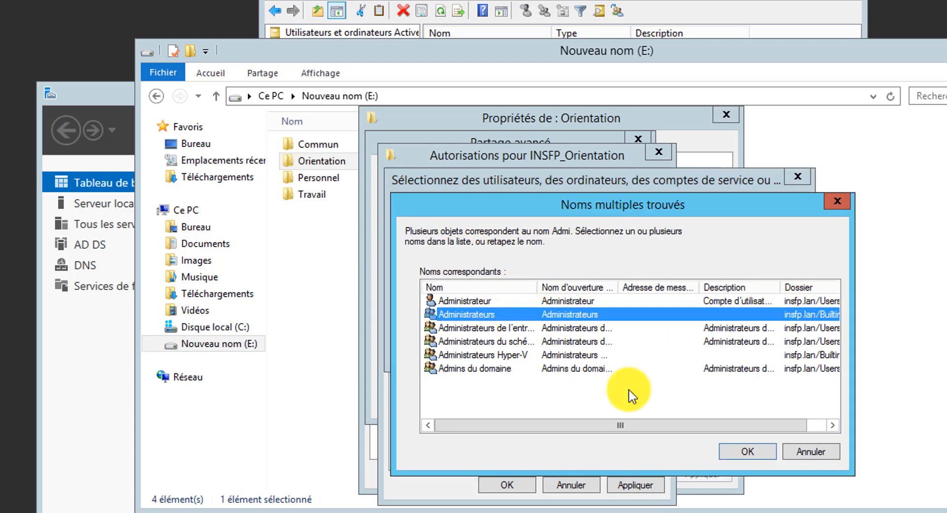
click(747, 451)
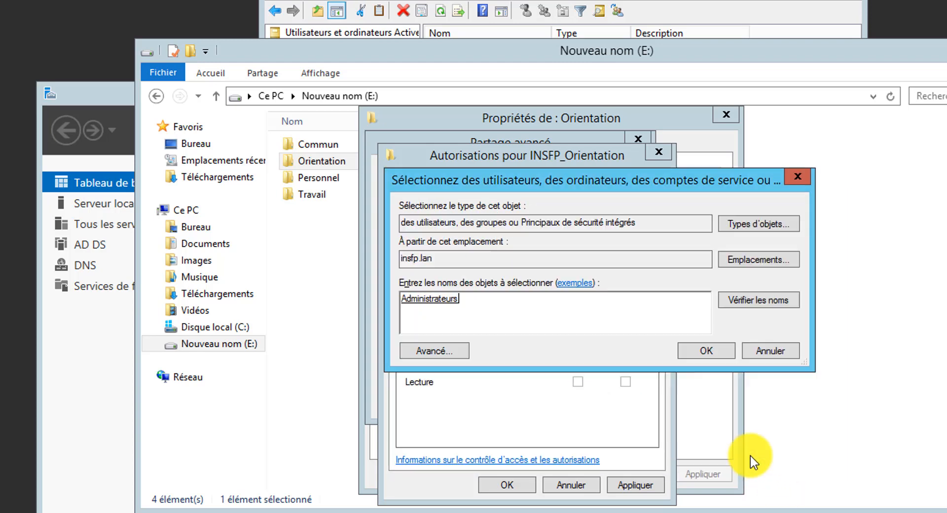
click(696, 349)
click(632, 482)
- Add INSFP's Utilisateurs du domaine to the share permissions with Modifier allowed
click(562, 301)
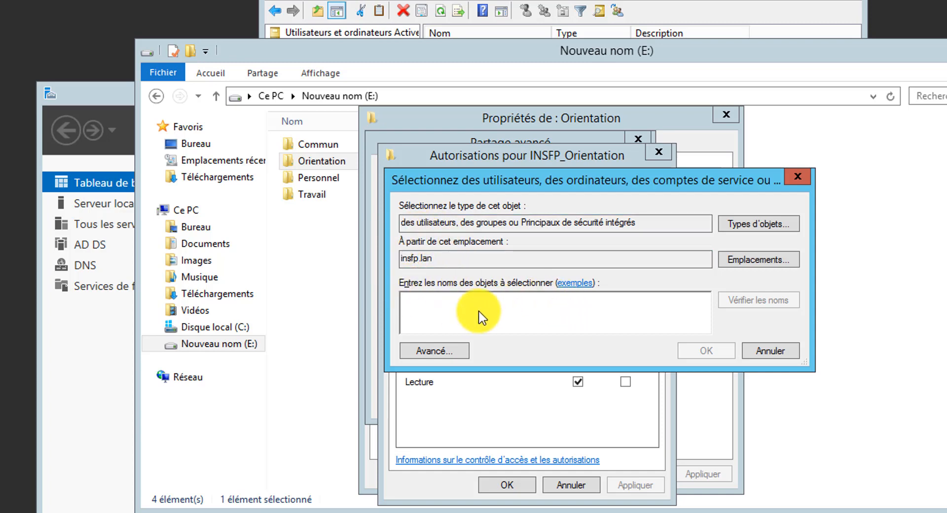
text(UTil)
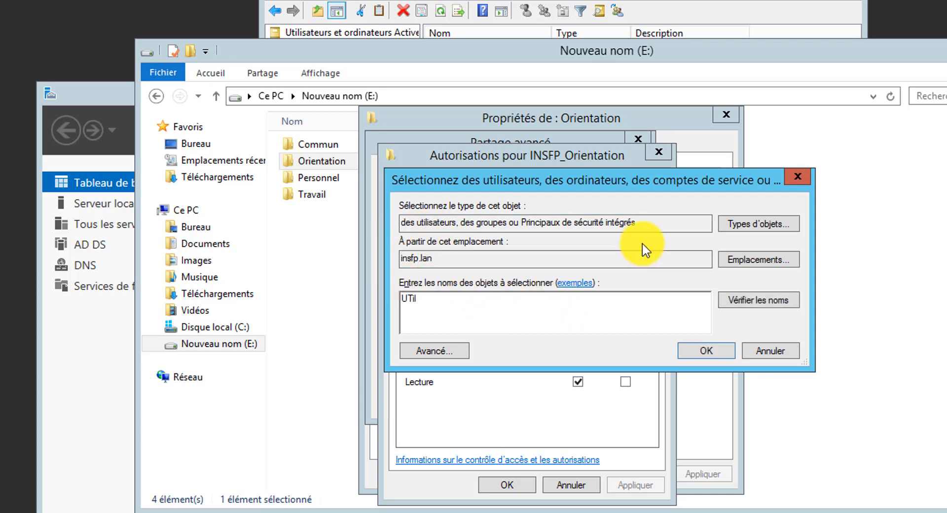
click(735, 303)
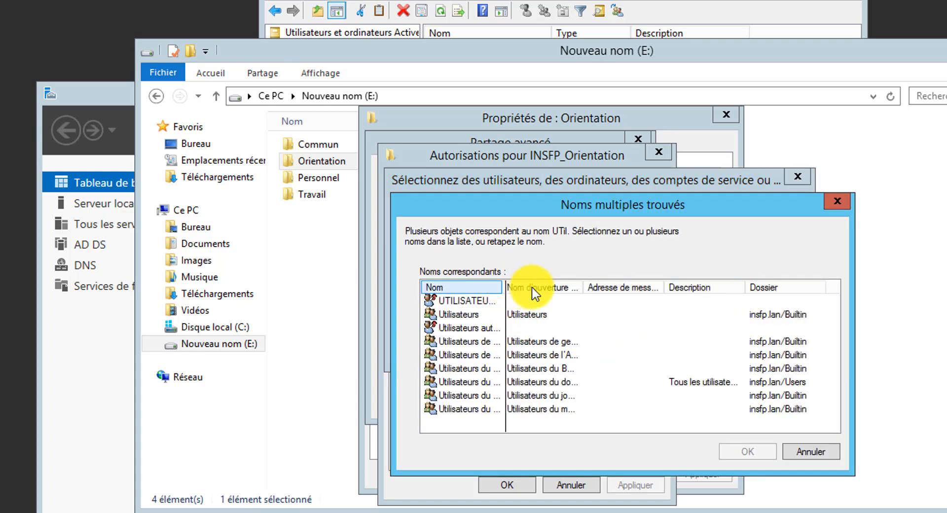
click(482, 328)
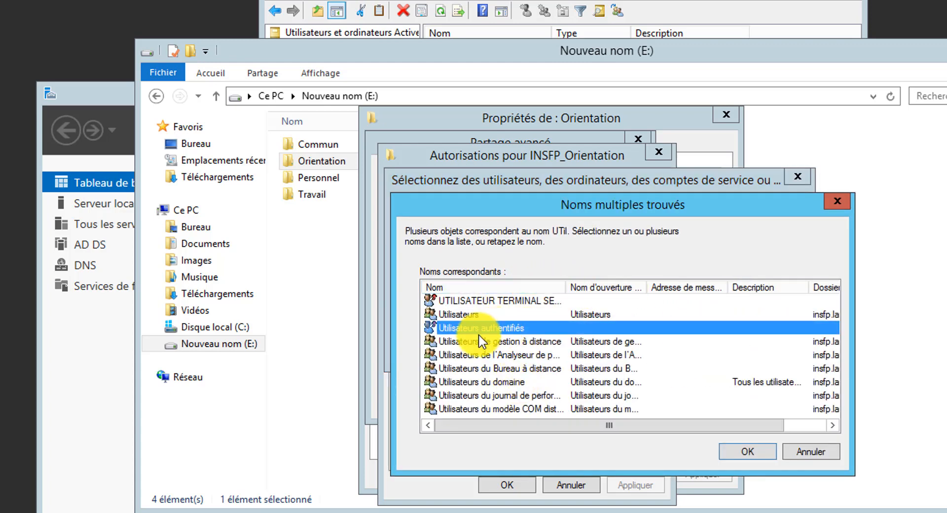
click(480, 383)
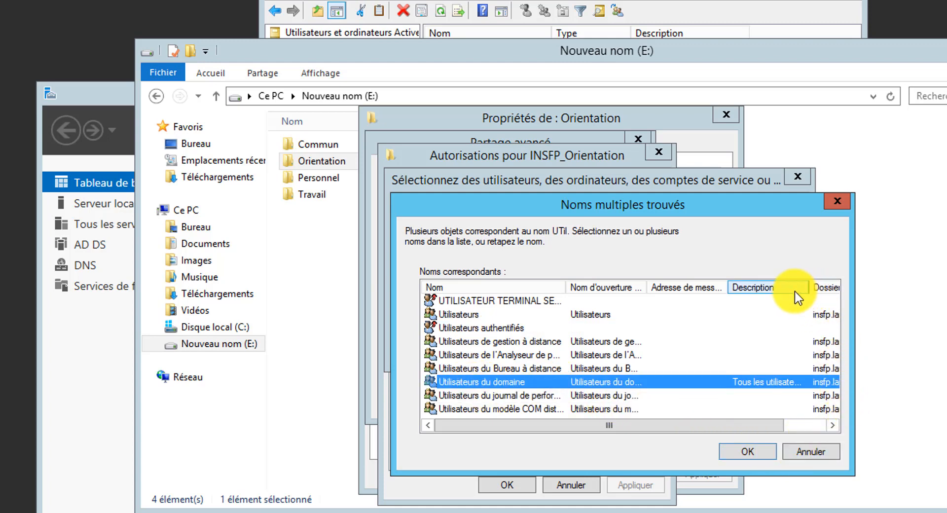
drag(810, 287, 785, 288)
click(748, 452)
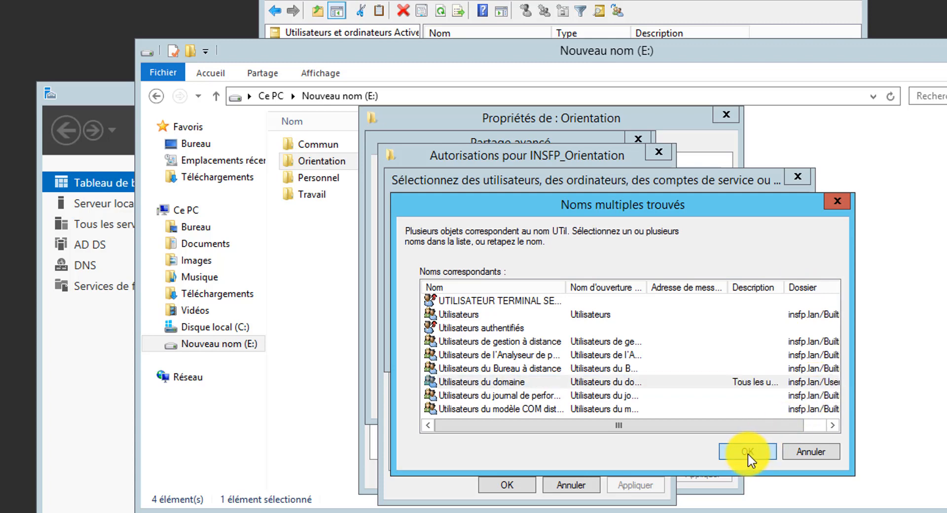
click(702, 350)
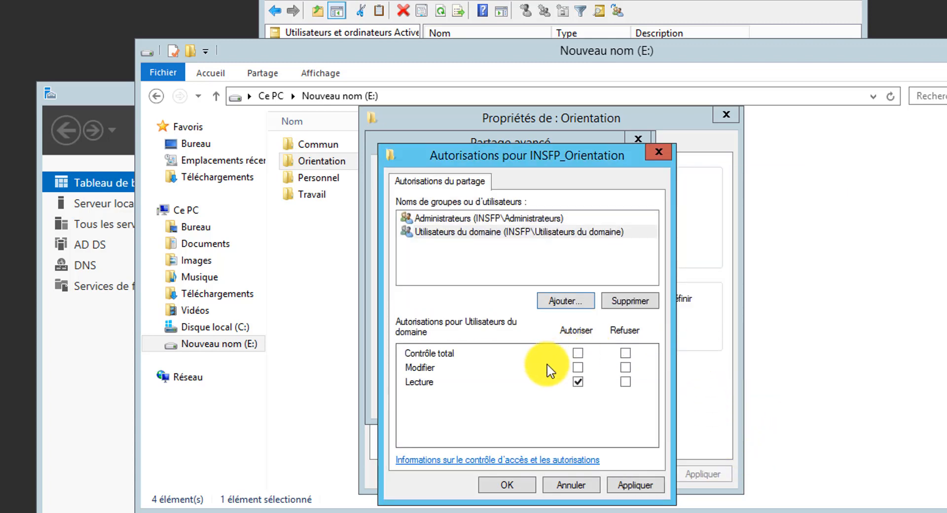
click(579, 368)
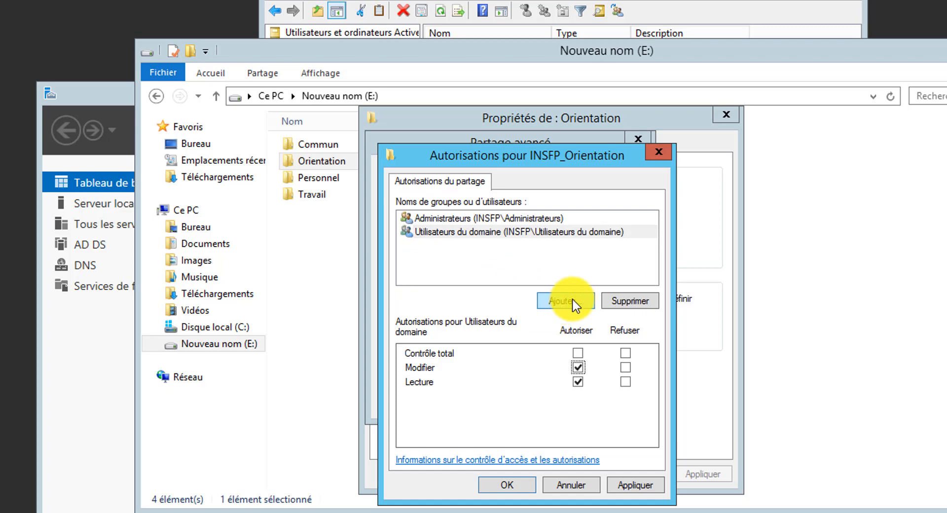
click(561, 305)
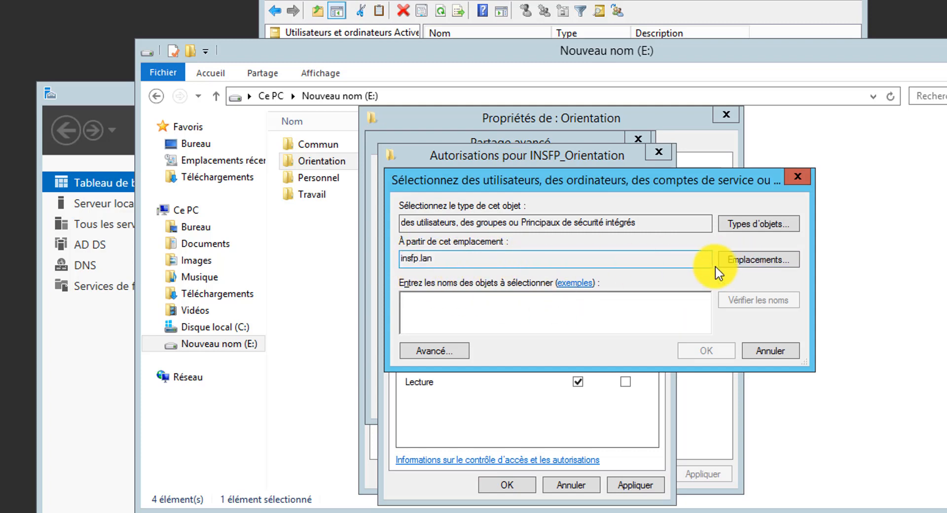
- Search the ABC.lan domain for 'util' and select its Utilisateurs du domaine group
click(735, 261)
click(467, 315)
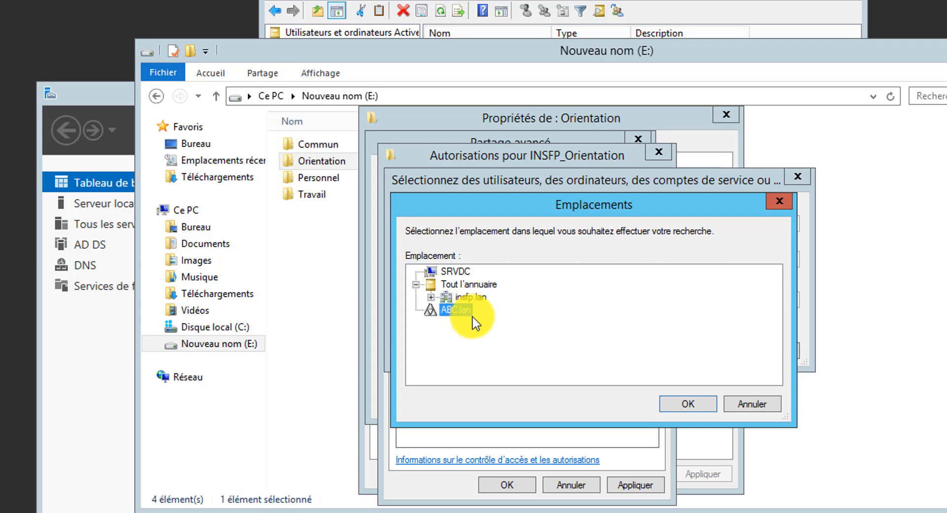
click(696, 402)
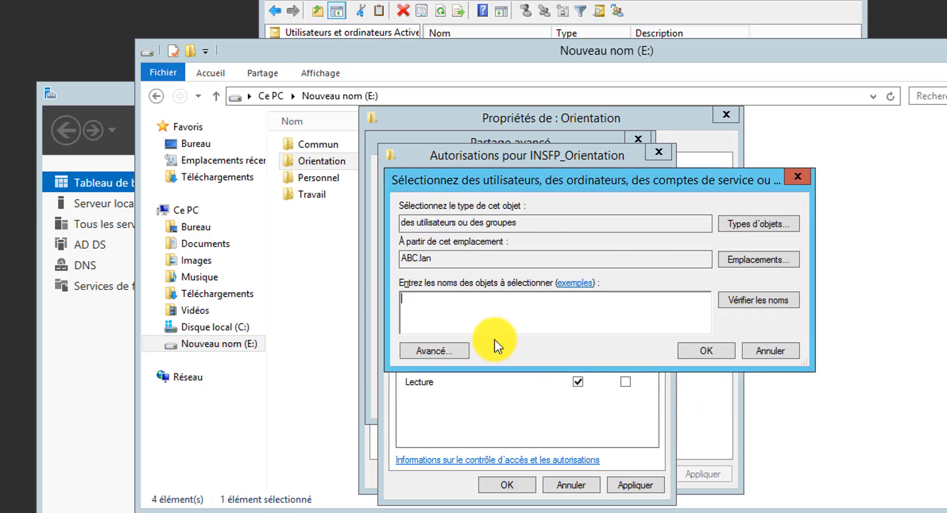
text(util)
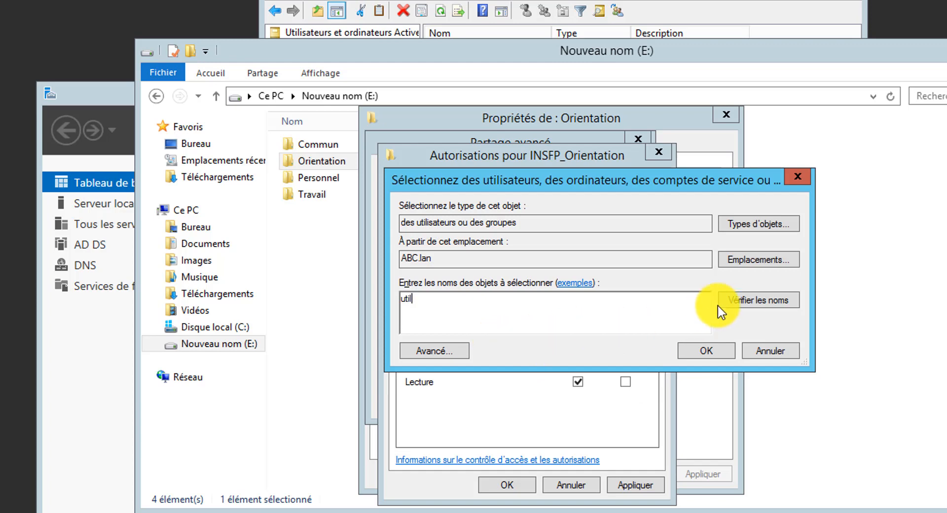
click(725, 301)
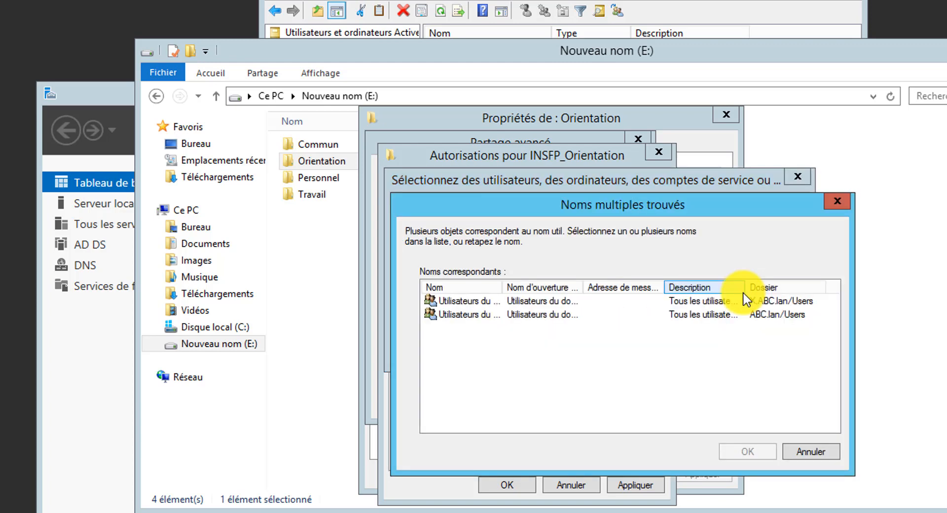
double_click(502, 287)
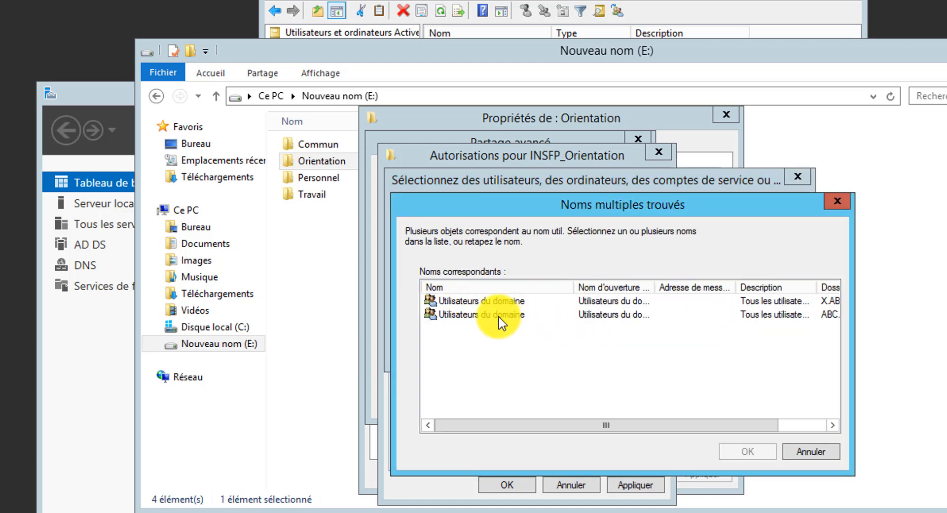
click(499, 315)
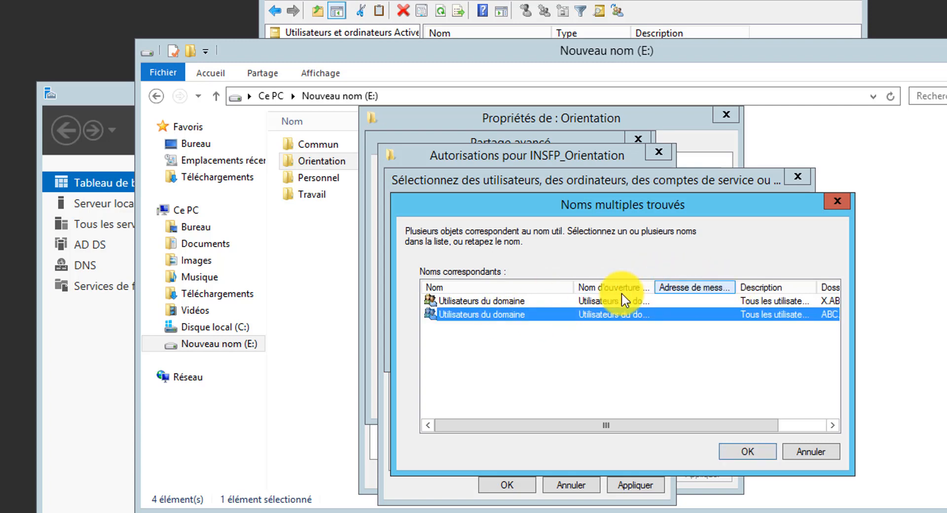
drag(819, 290, 790, 301)
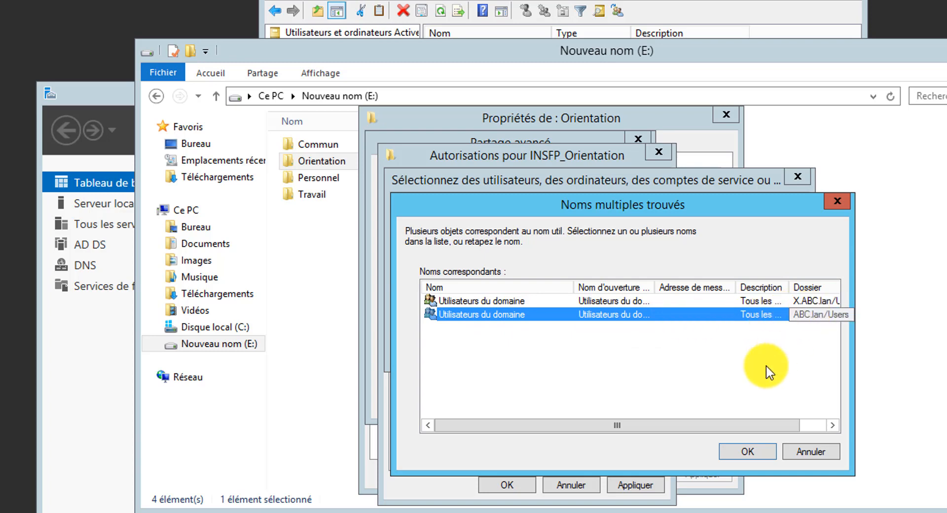
click(738, 452)
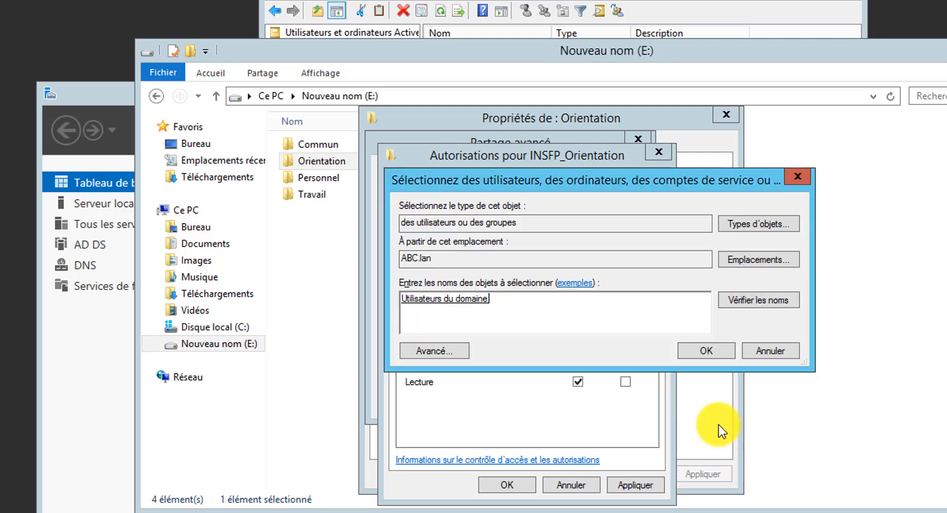
- Add ABC's Utilisateurs du domaine to the share with Modifier allowed, and apply
click(691, 352)
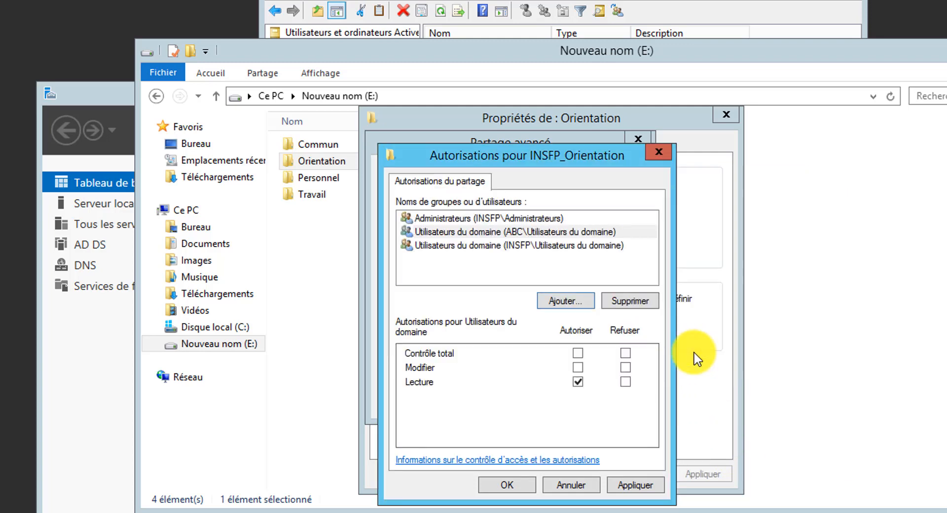
click(578, 368)
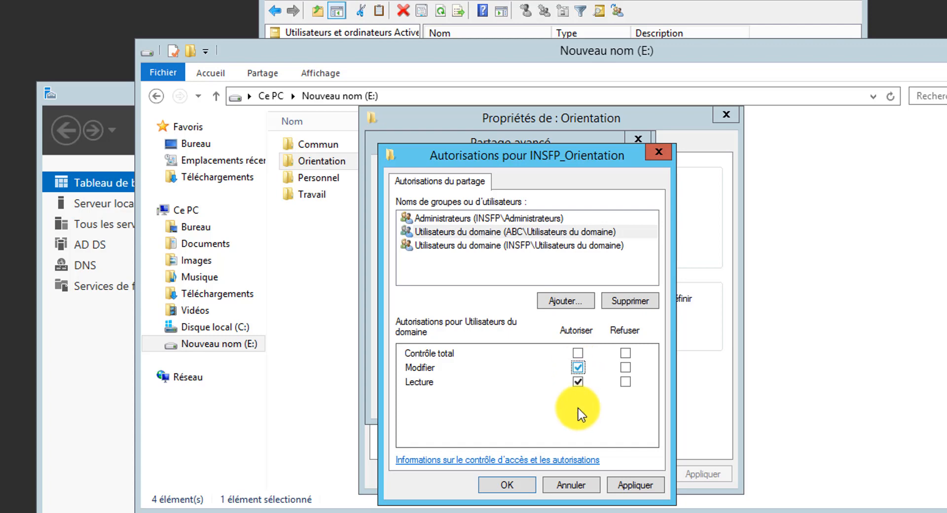
click(636, 485)
- Confirm the permissions and advanced sharing for \\SRVDC\INSFP_Orientation, then view the folder's Sécurité permissions
click(507, 486)
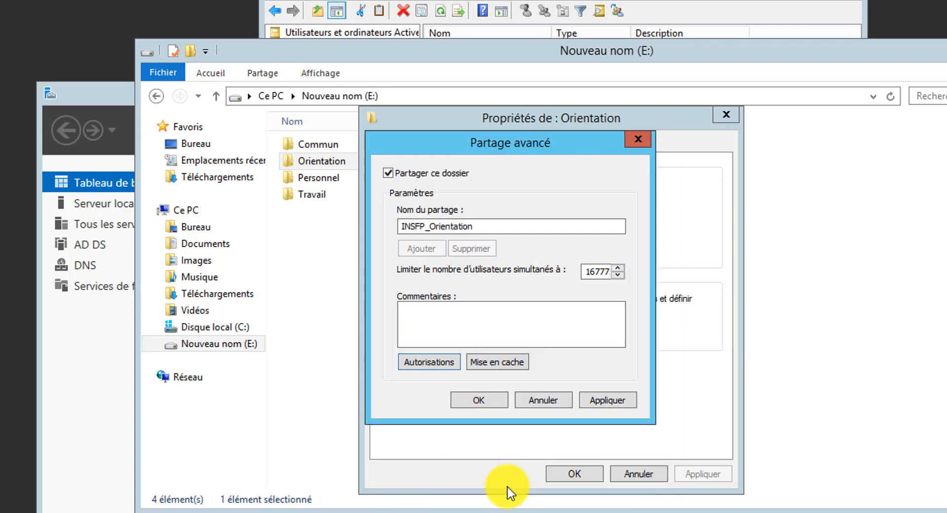
click(615, 401)
click(471, 402)
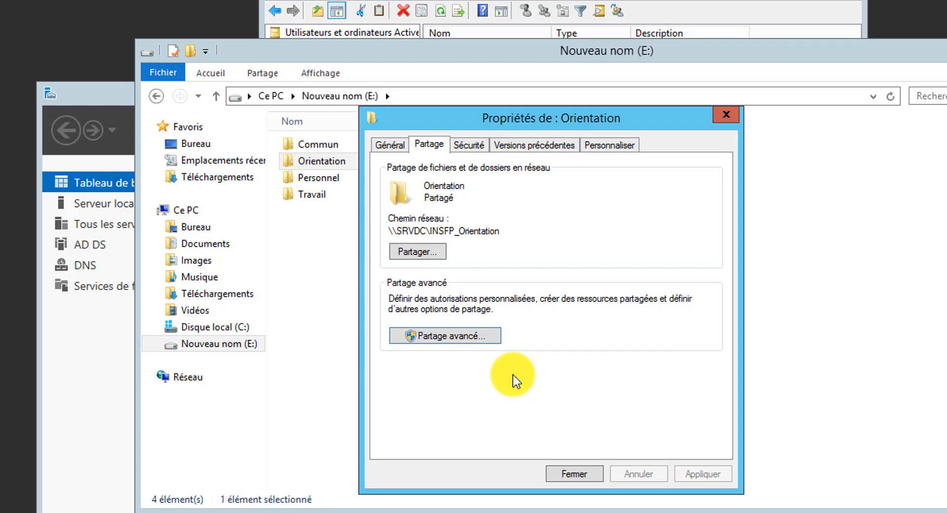
click(470, 145)
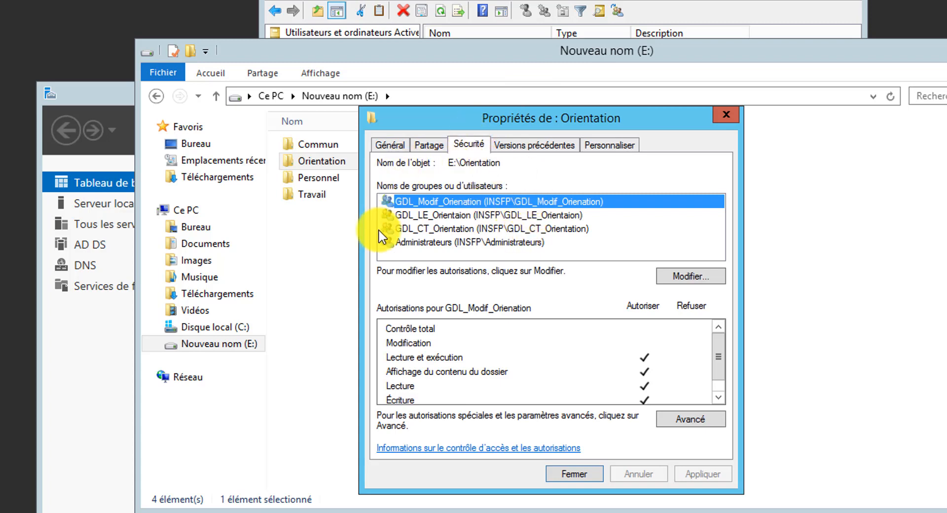
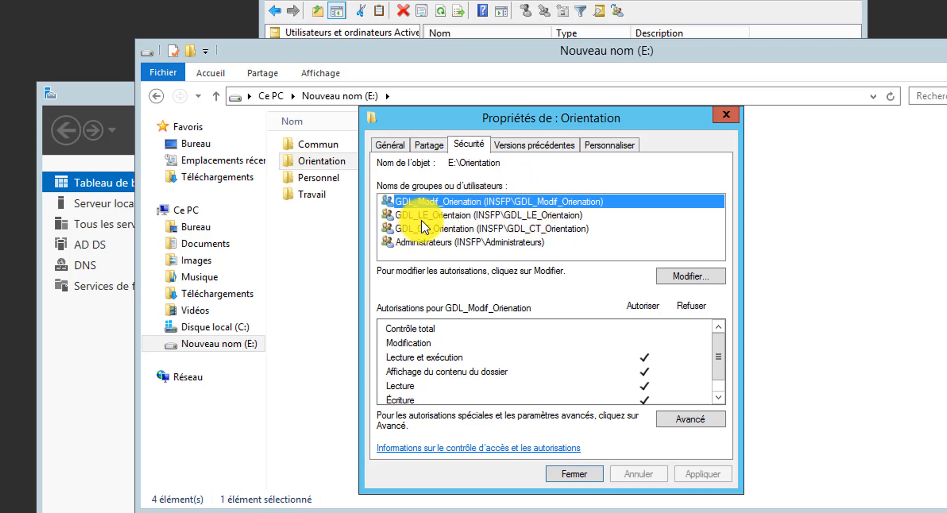
- Check the GDL_LE_Orientaion group's permissions on the Orientation folder, then close its properties
click(435, 217)
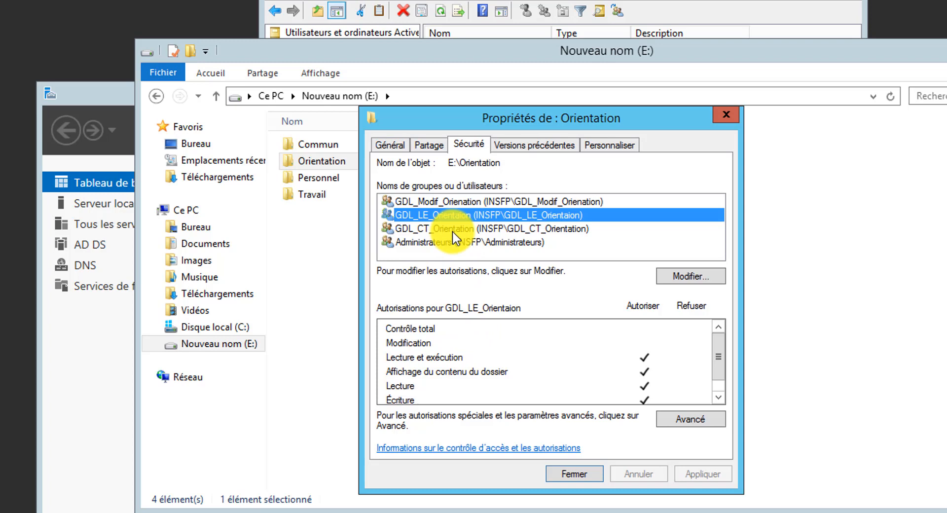
click(577, 474)
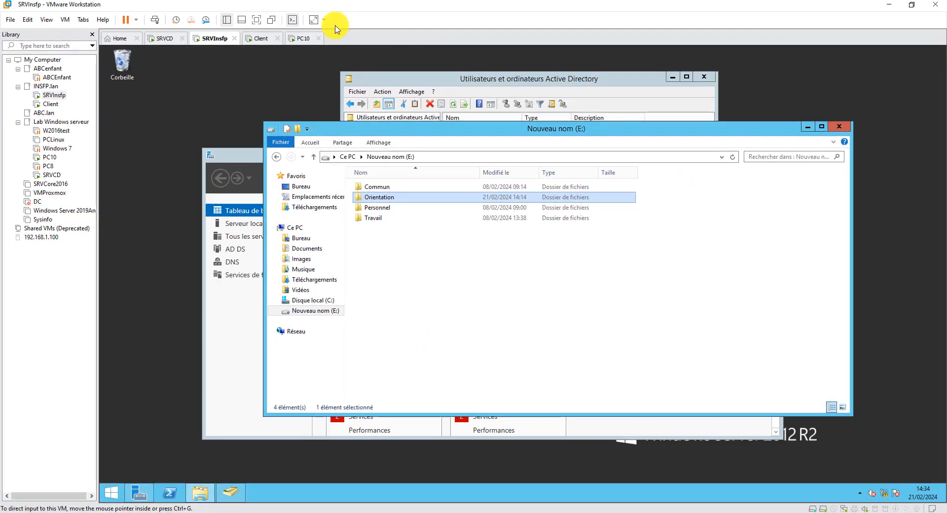
- Sign in to PC10 with the domain account password and open File Explorer
click(303, 40)
click(518, 300)
click(433, 211)
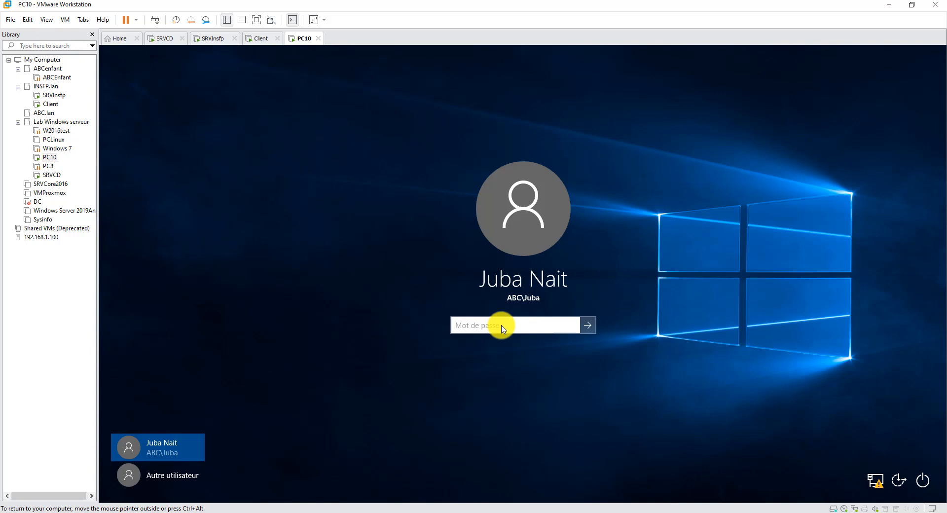
text(••••••••)
key(Return)
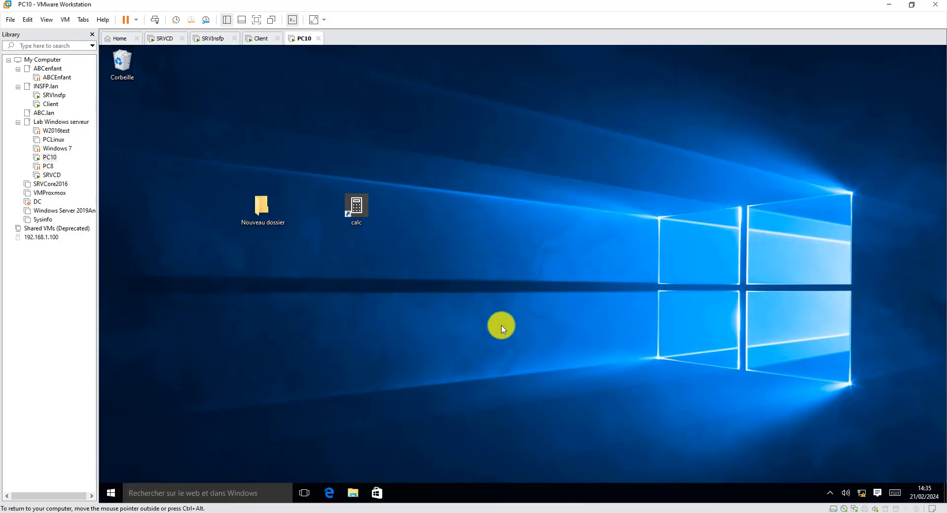
click(353, 493)
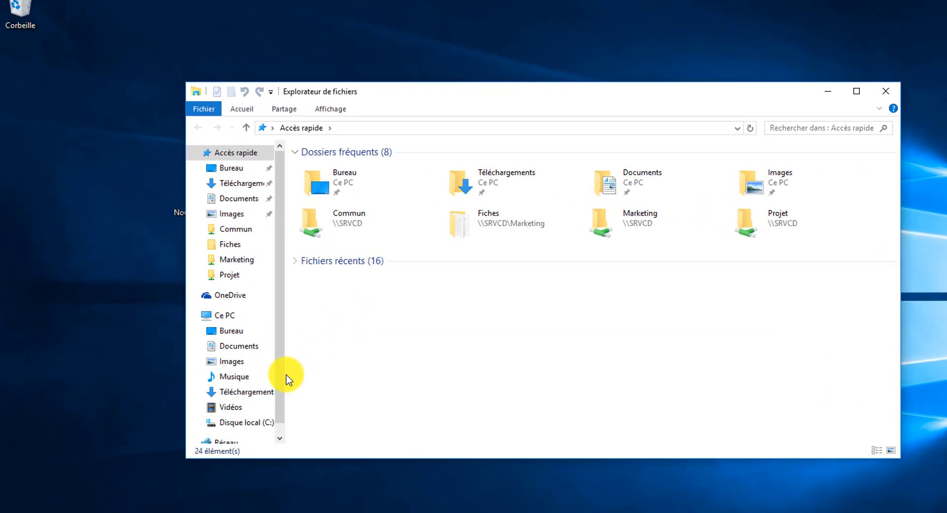
- Browse Réseau and view SRVDC's shared folders
drag(329, 347, 364, 351)
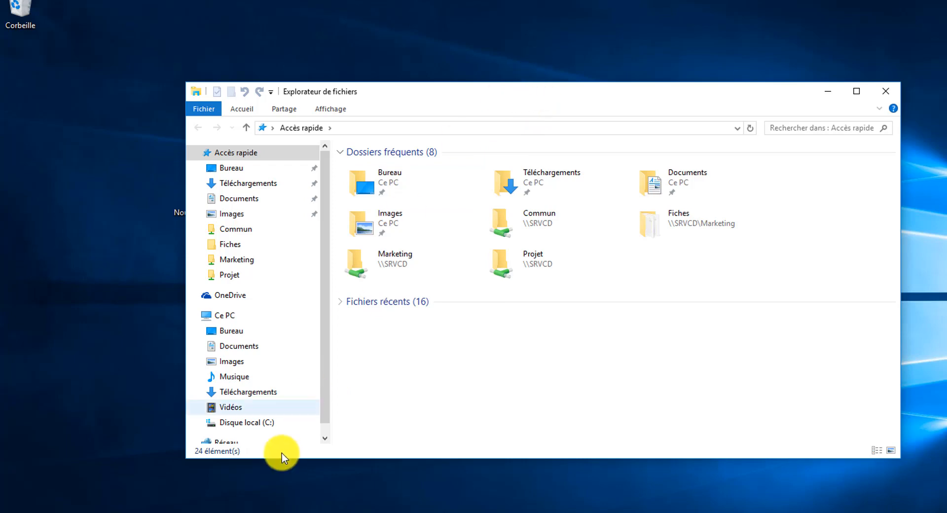
scroll(324, 437, down, 1)
click(219, 420)
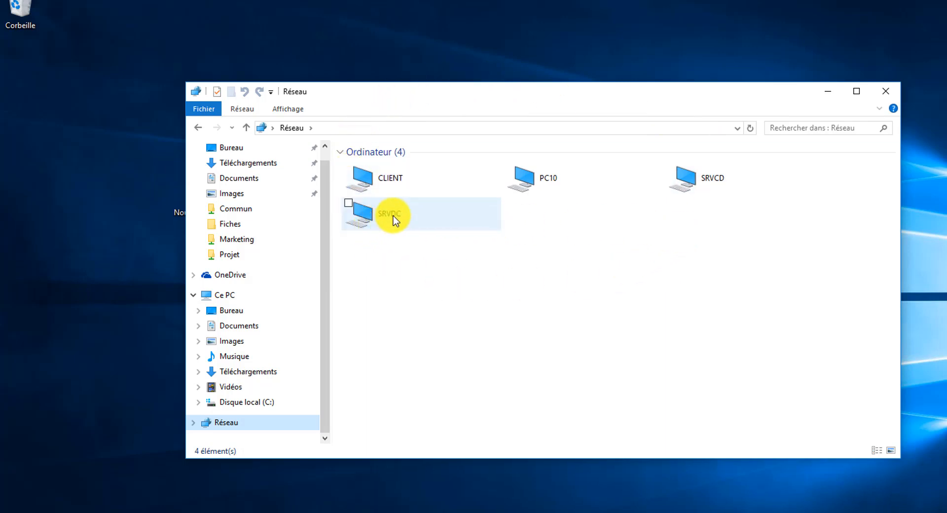
click(375, 214)
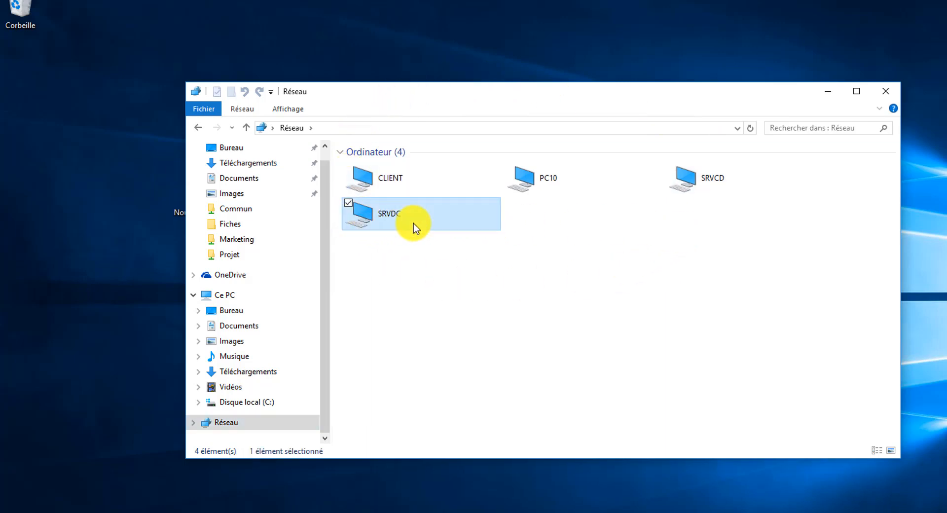
double_click(389, 215)
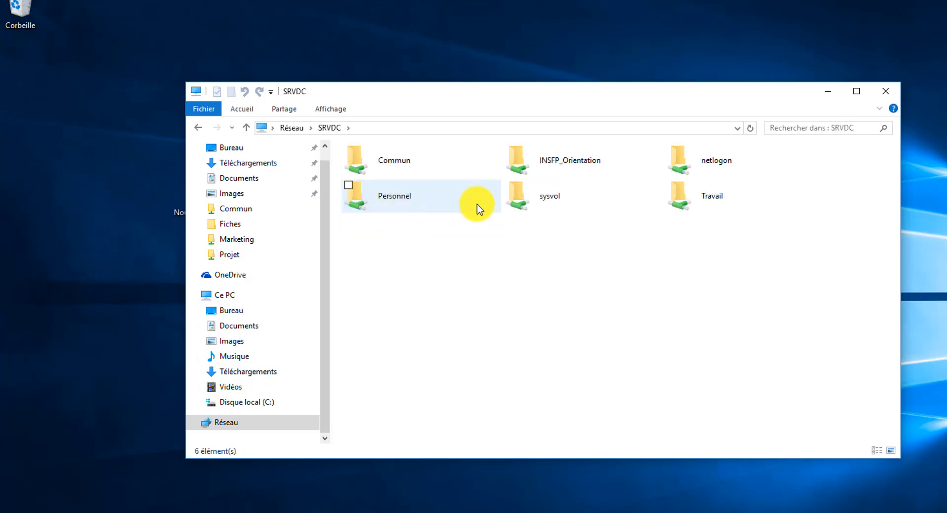
click(198, 128)
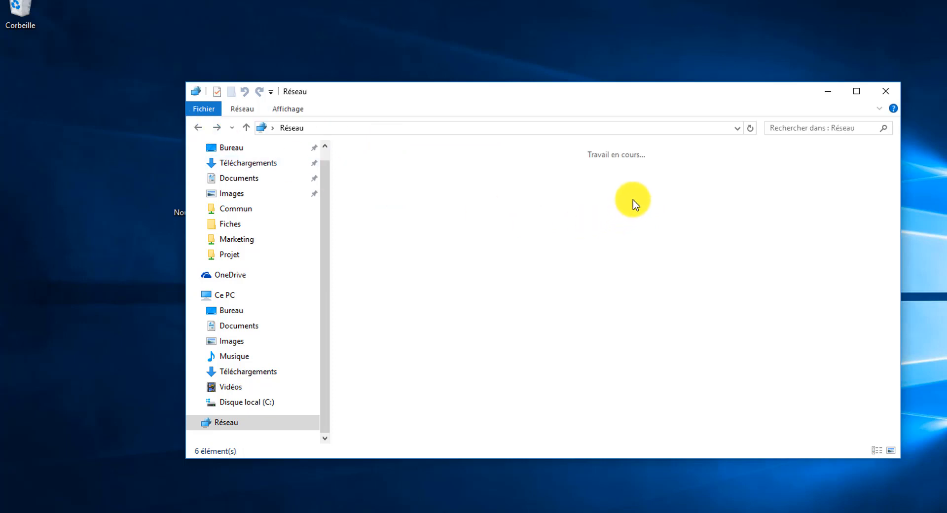
- Check SRVCD's shares, then open SRVDC's empty INSFP_Orientation share and go back
click(697, 180)
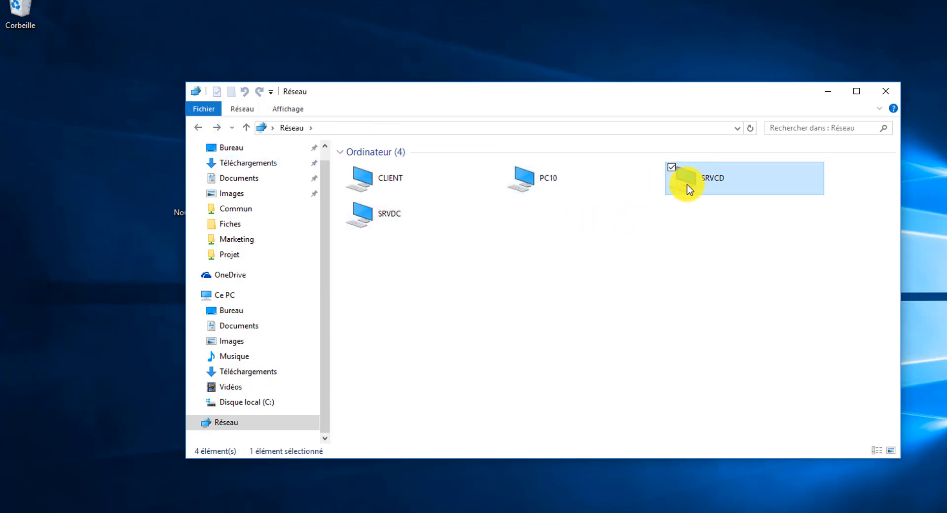
double_click(715, 183)
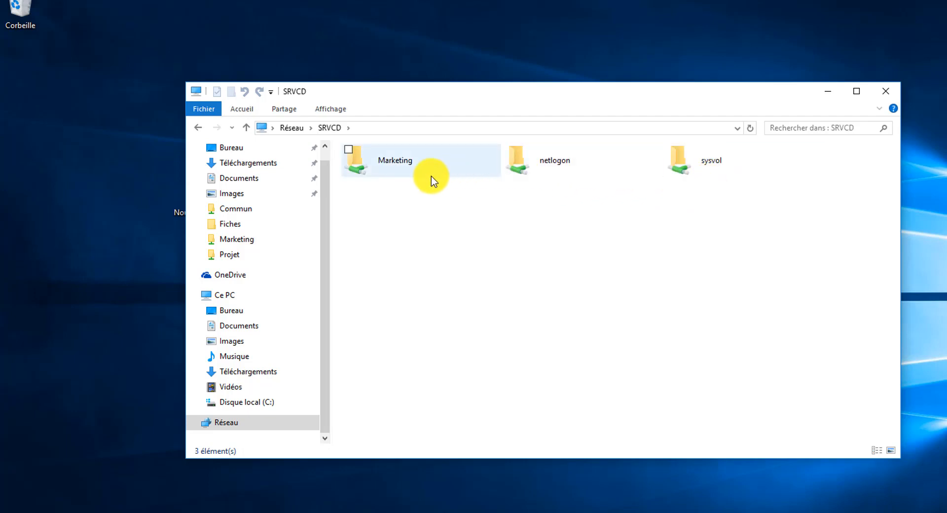
click(199, 127)
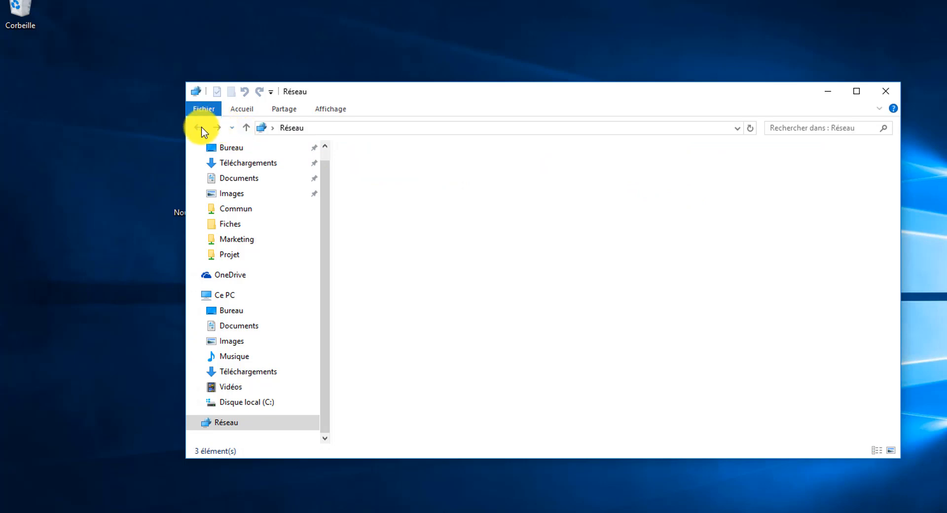
double_click(384, 217)
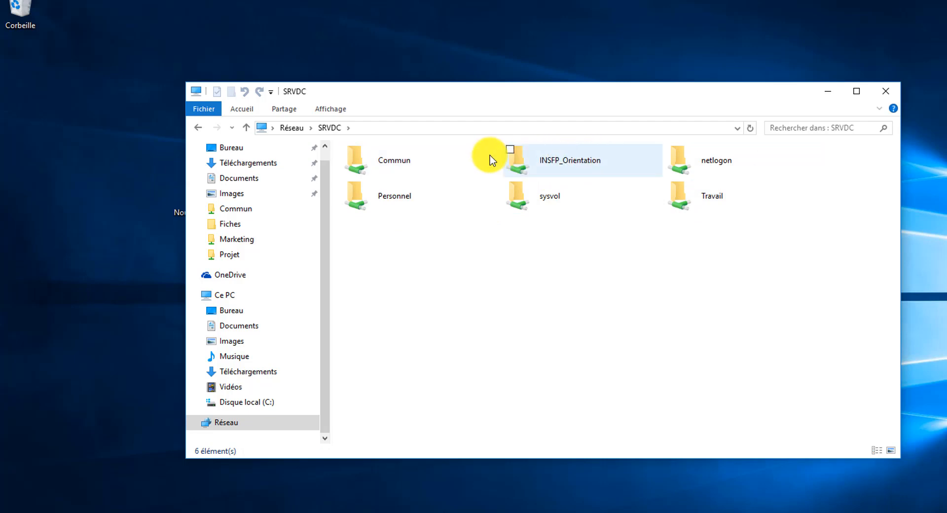
click(551, 164)
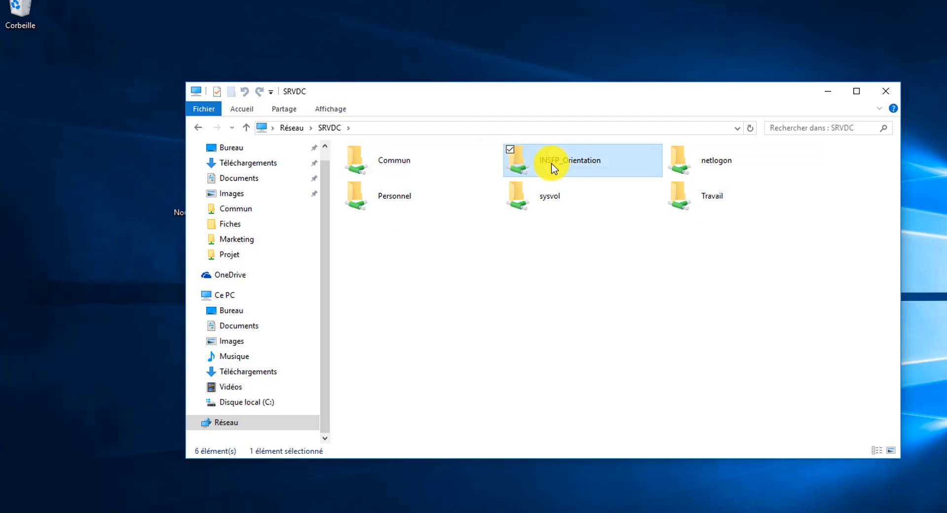
double_click(579, 165)
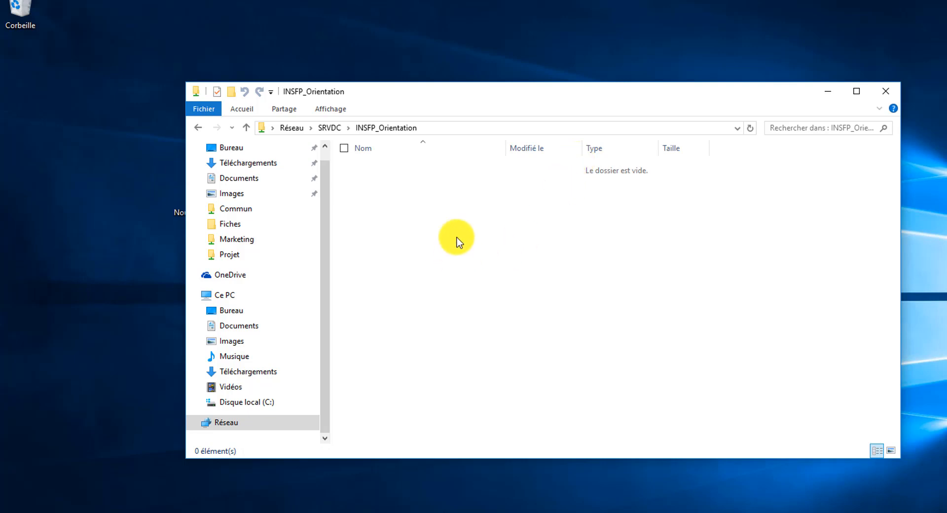
click(198, 127)
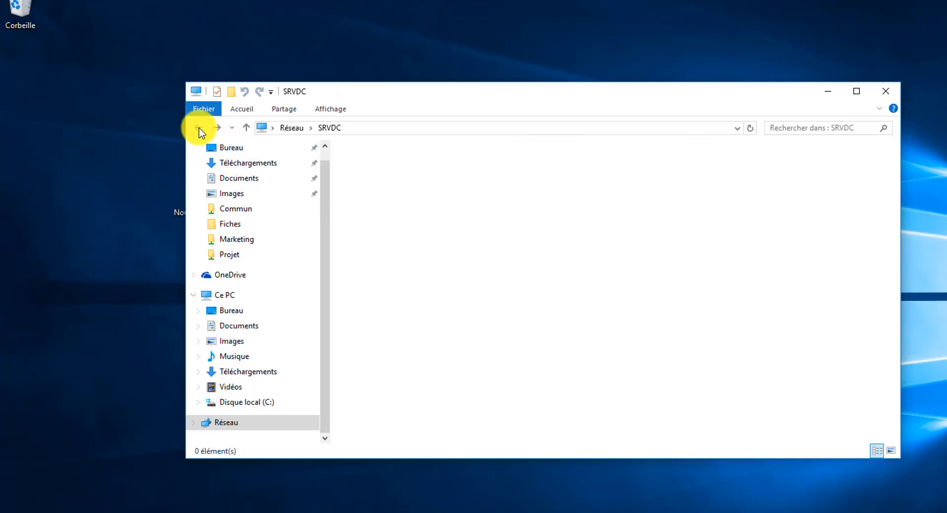
- Copy the CV text file from C:\Data
click(252, 404)
right_click(394, 349)
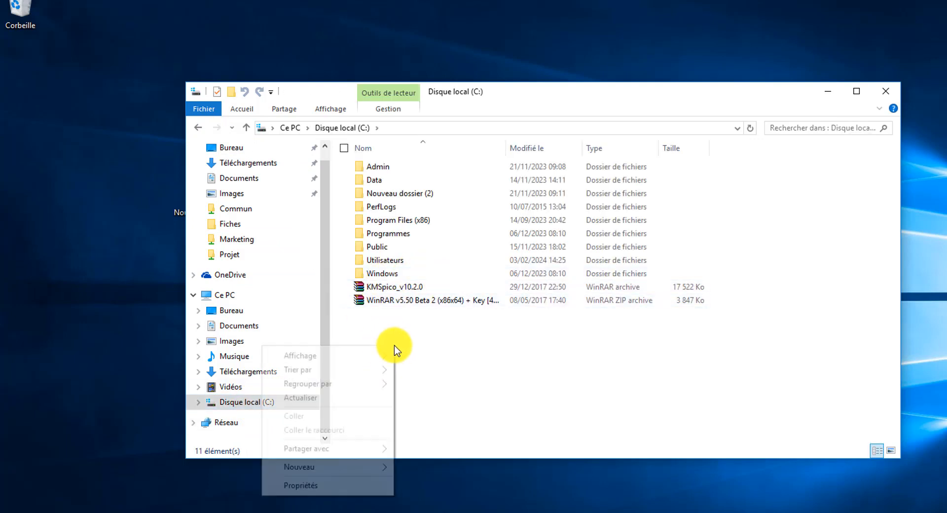
click(372, 181)
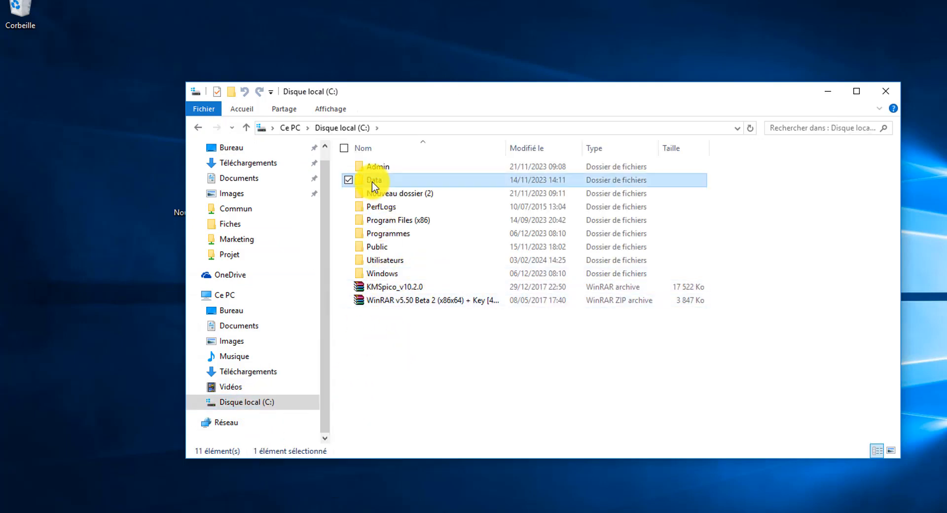
right_click(393, 353)
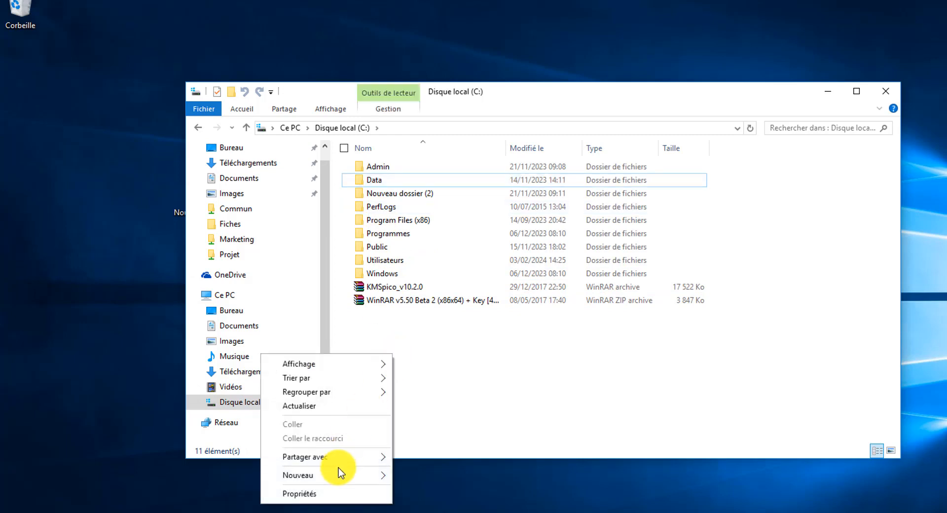
mouse_move(276, 477)
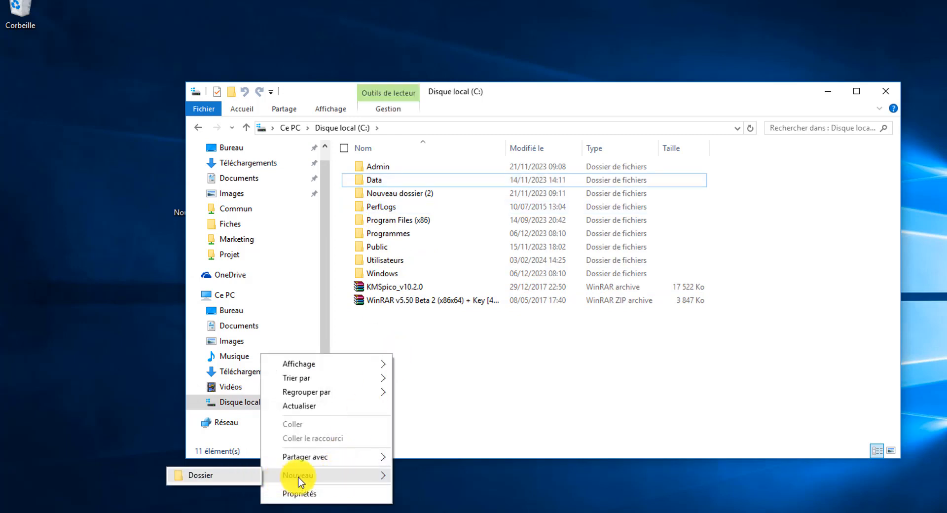
click(374, 181)
double_click(374, 181)
click(383, 181)
right_click(383, 183)
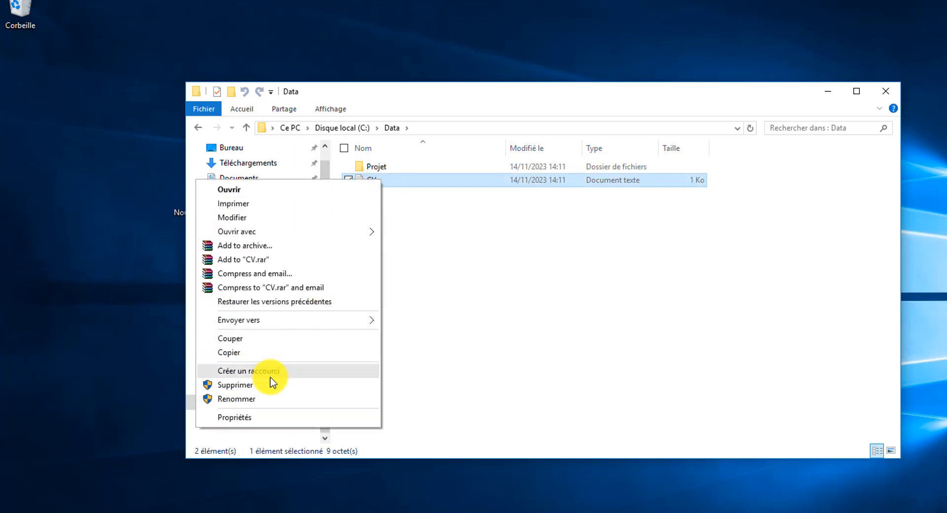
click(234, 353)
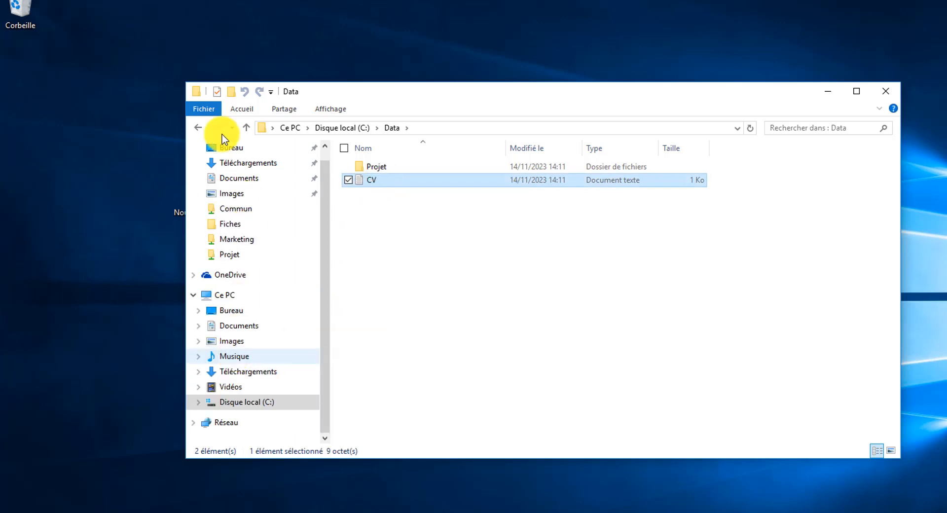
- Paste CV into the INSFP_Orientation share on SRVDC
click(236, 424)
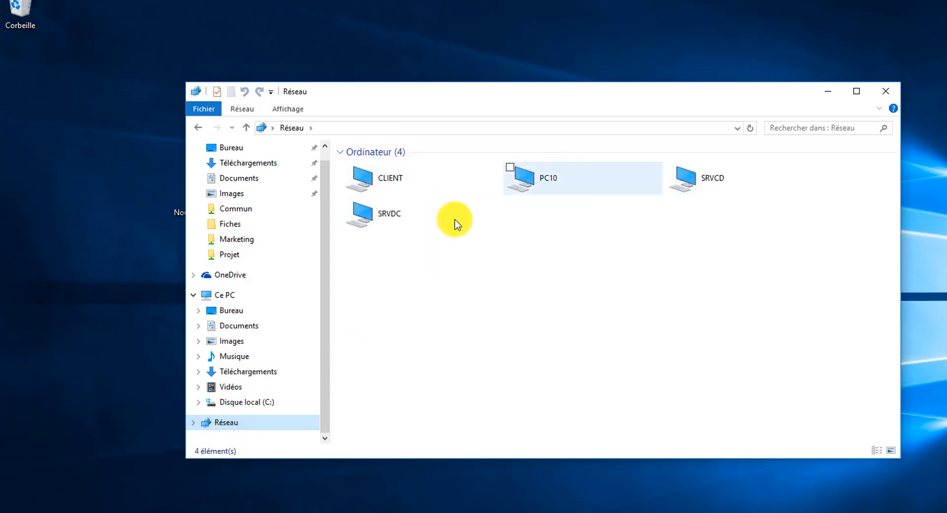
double_click(402, 224)
click(552, 163)
double_click(553, 163)
right_click(433, 254)
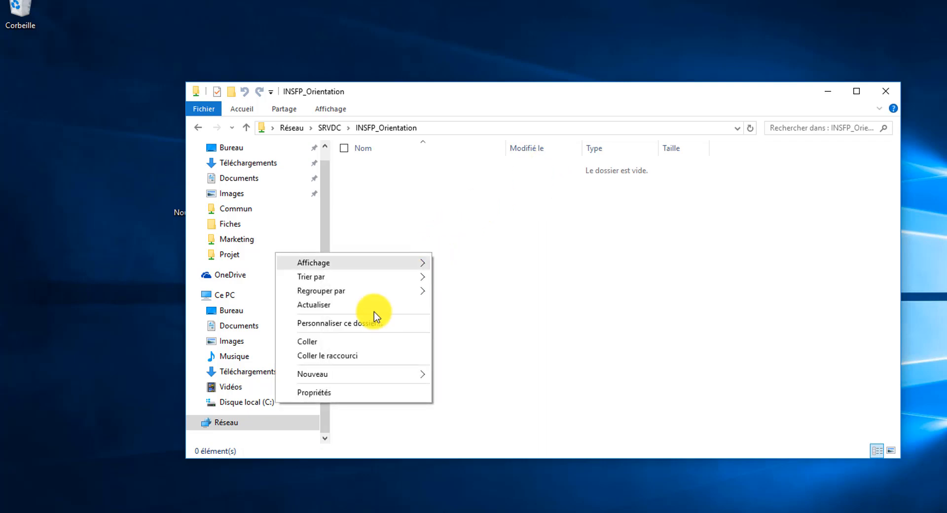
click(315, 341)
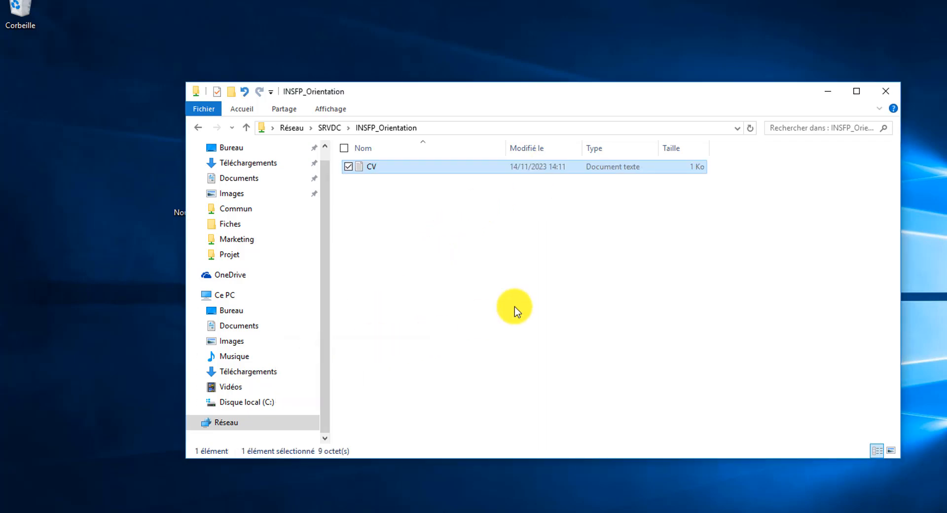
right_click(392, 167)
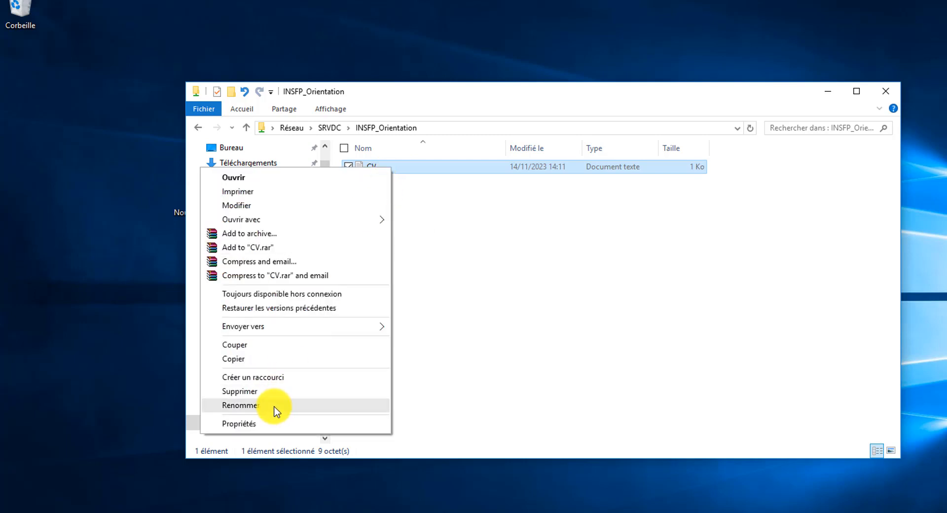
click(277, 409)
click(390, 170)
click(376, 226)
click(372, 168)
right_click(372, 168)
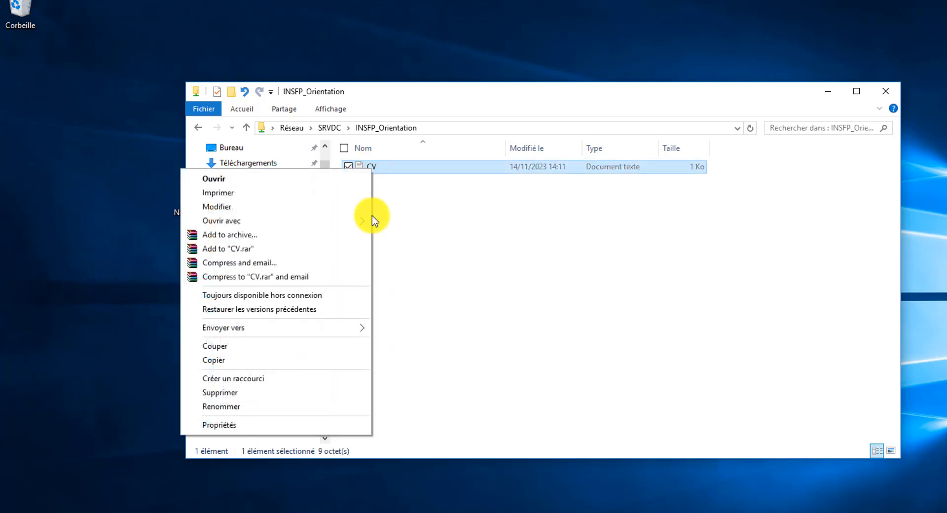
click(273, 406)
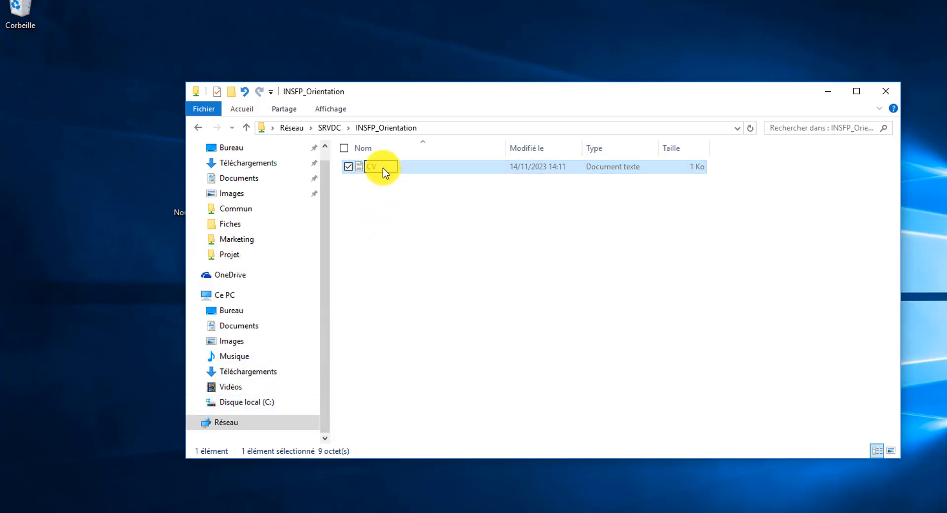
text(Juba)
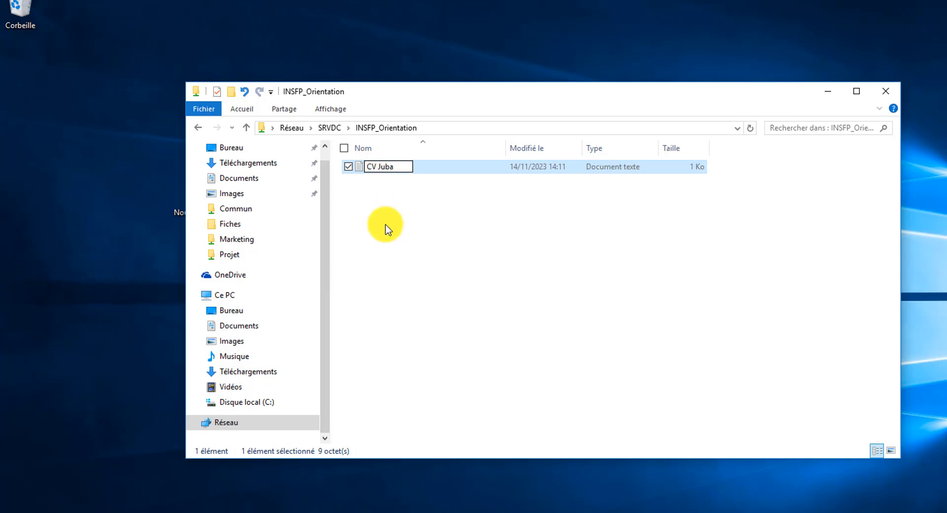
key(Return)
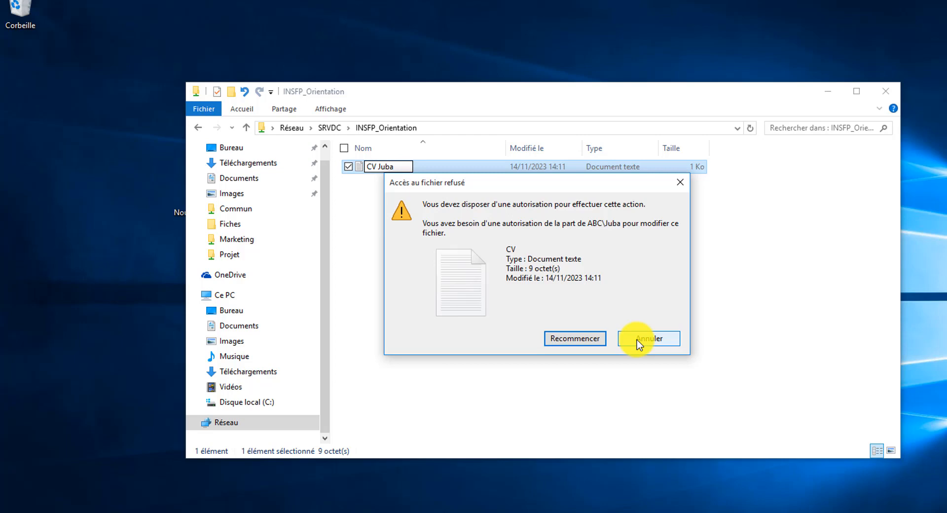
click(638, 341)
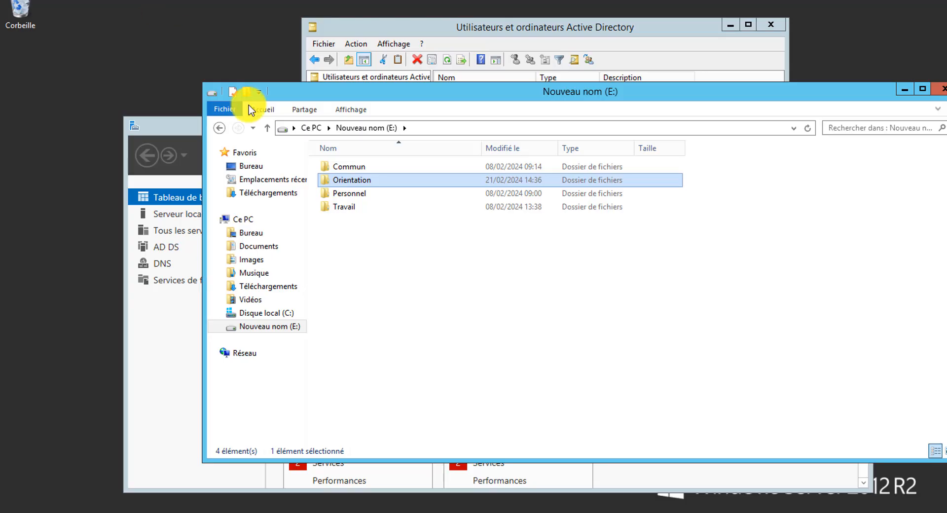
- Confirm CV appears in the server's E:\Orientation folder and PC10's INSFP_Orientation share
double_click(363, 180)
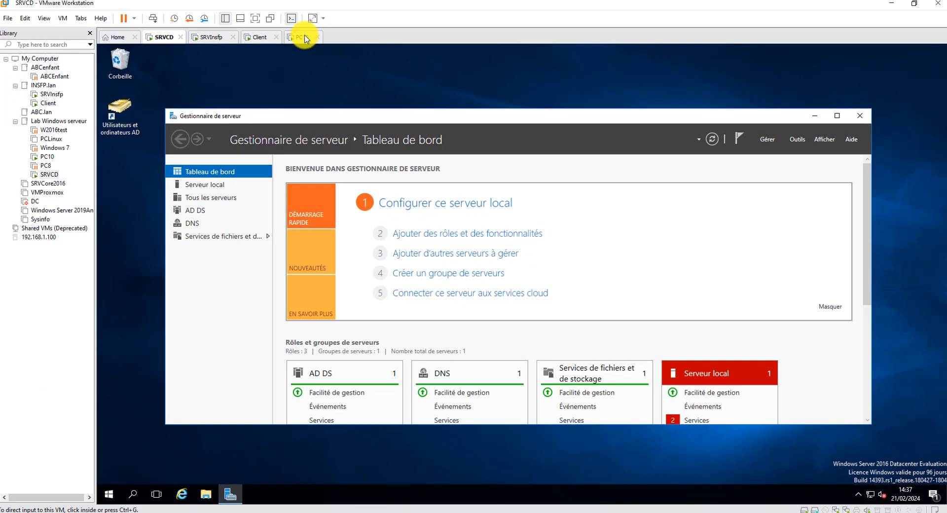
click(308, 39)
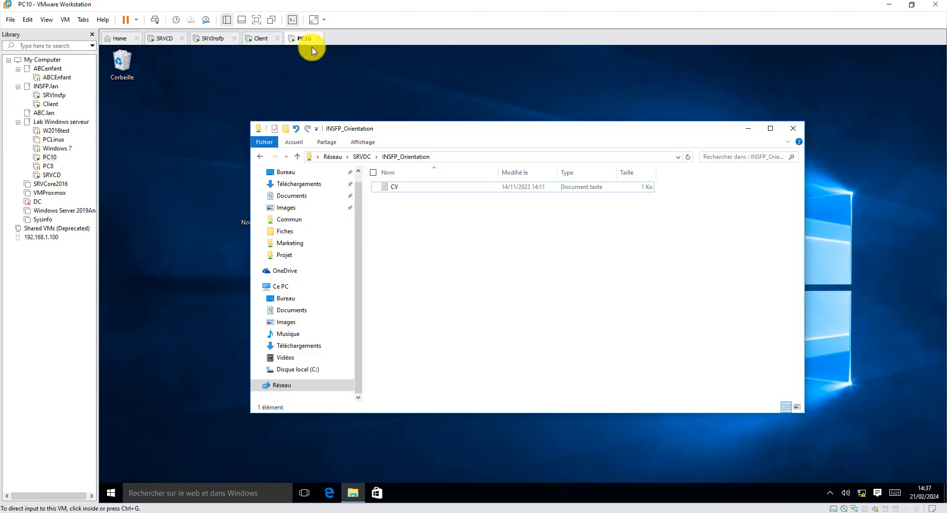
click(260, 156)
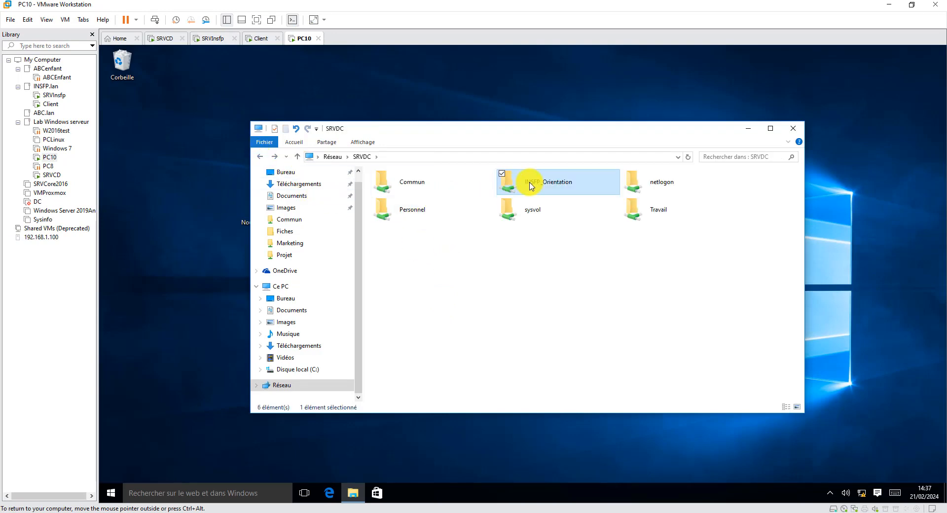
double_click(549, 186)
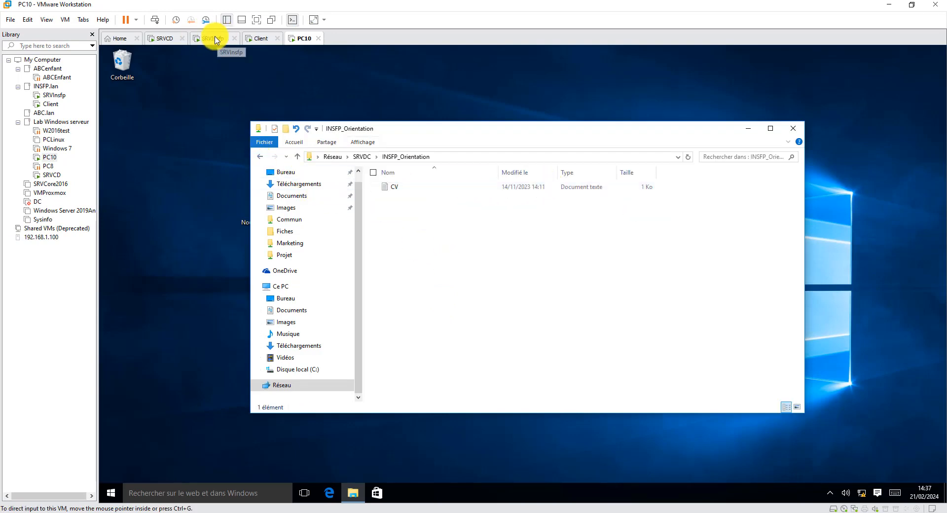
click(215, 40)
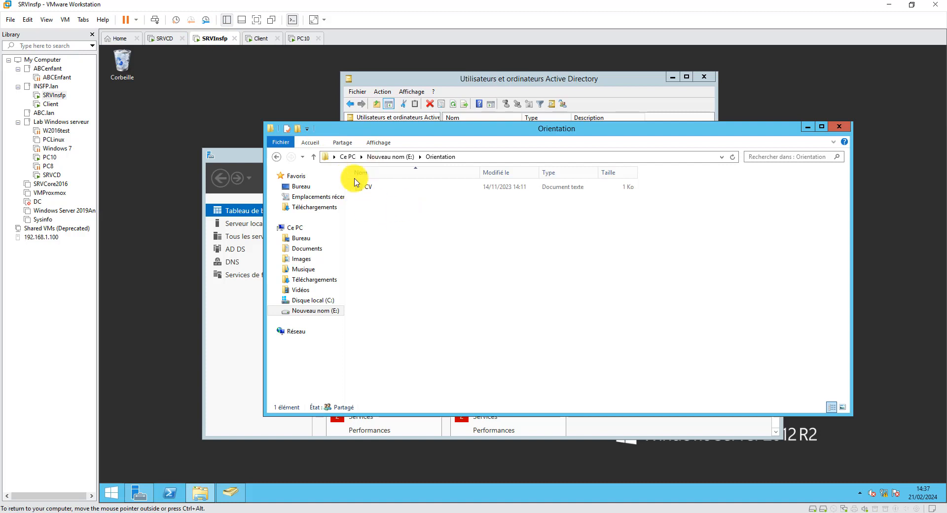
- Create a new folder named docs_O1 in the server's Orientation folder
right_click(391, 239)
mouse_move(448, 348)
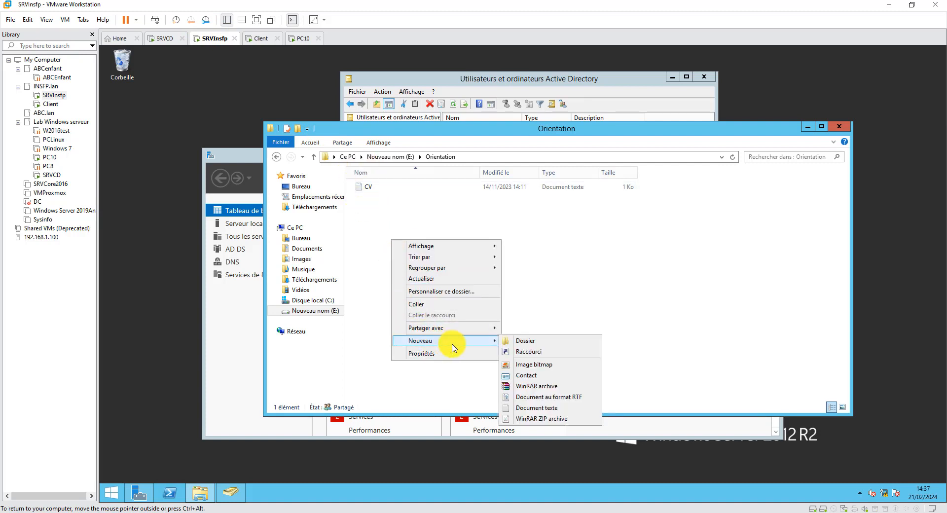
click(535, 341)
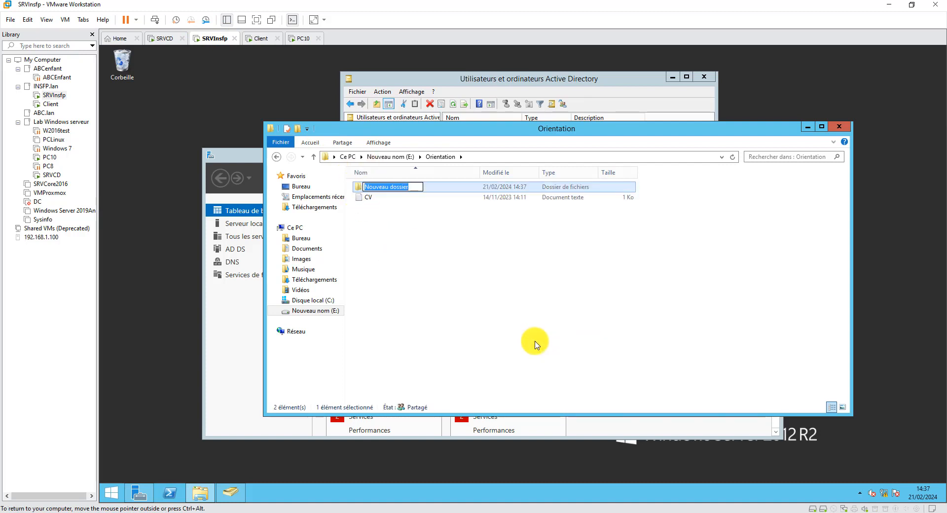
text(I)
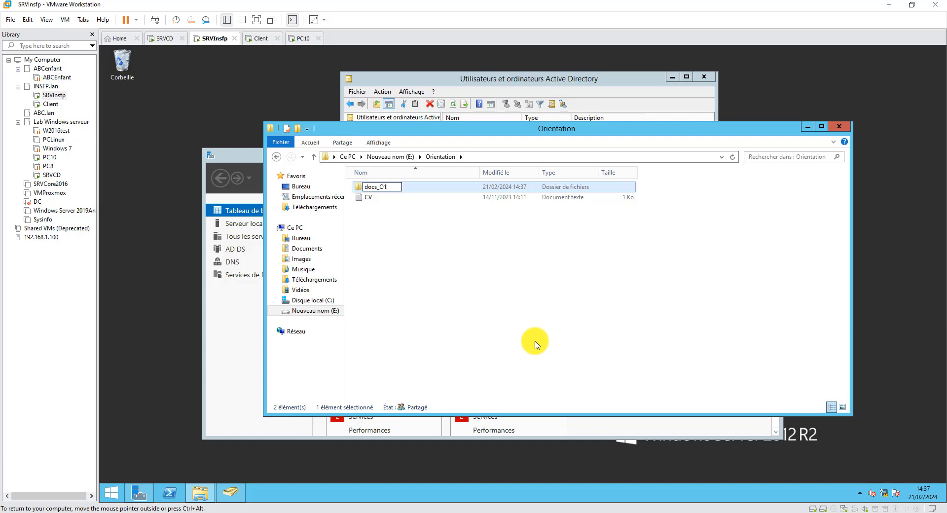
click(404, 247)
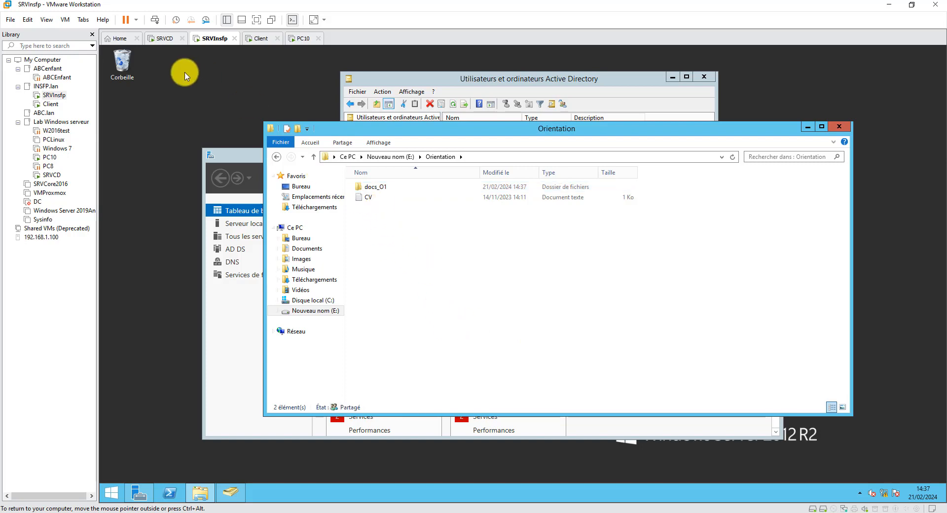
click(300, 38)
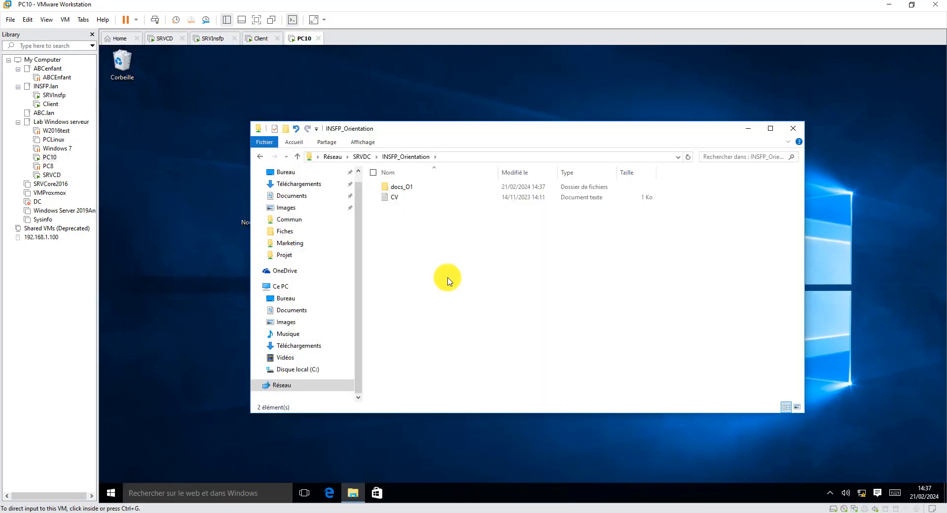
double_click(402, 187)
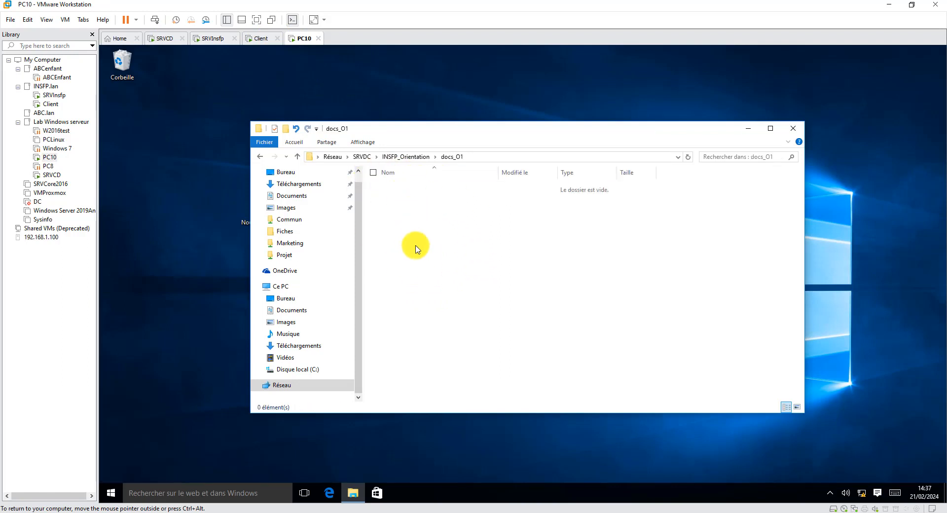
click(260, 156)
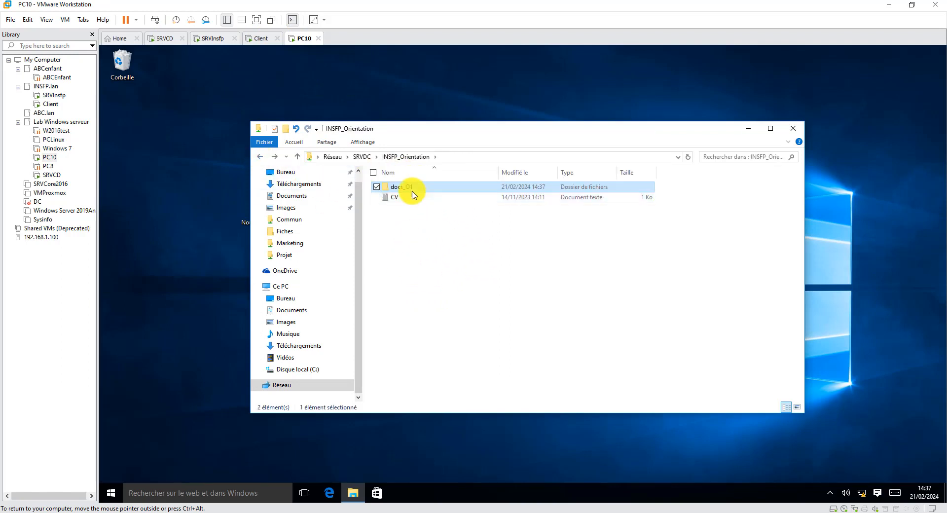
key(Delete)
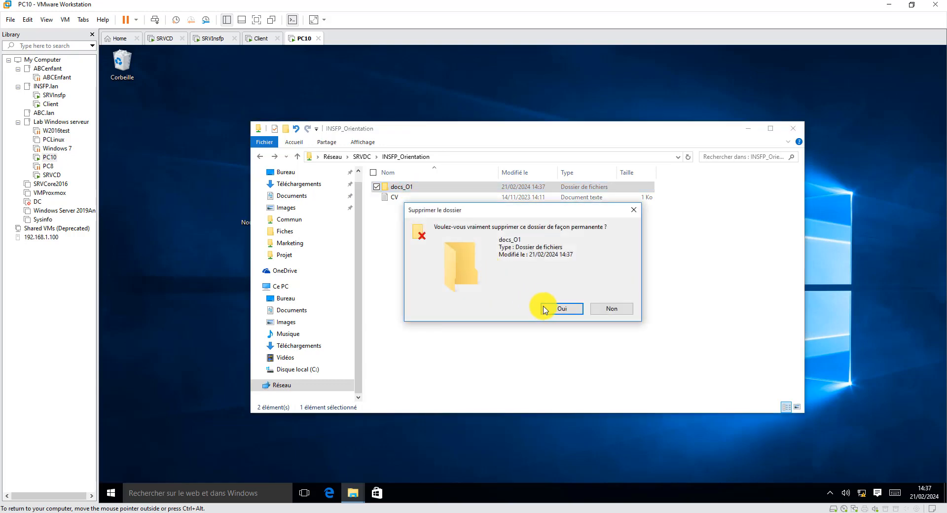
click(545, 310)
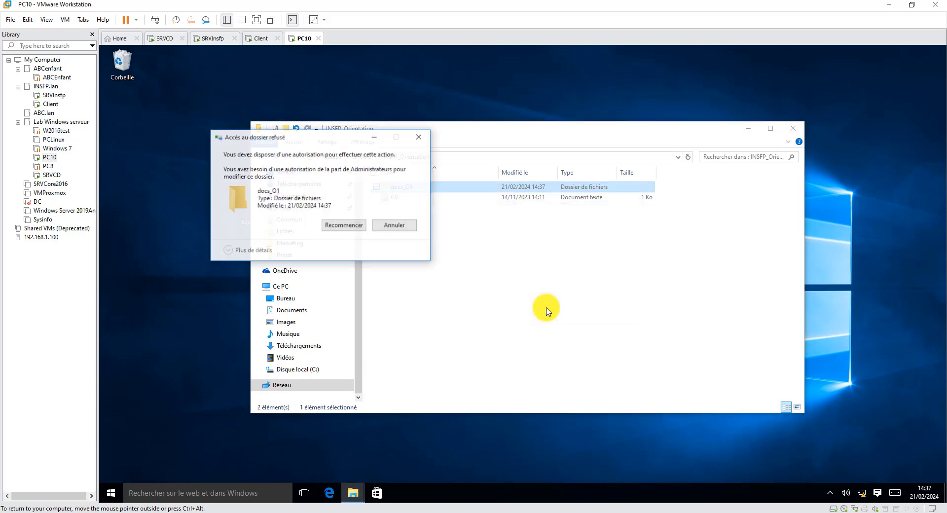
click(394, 226)
click(459, 250)
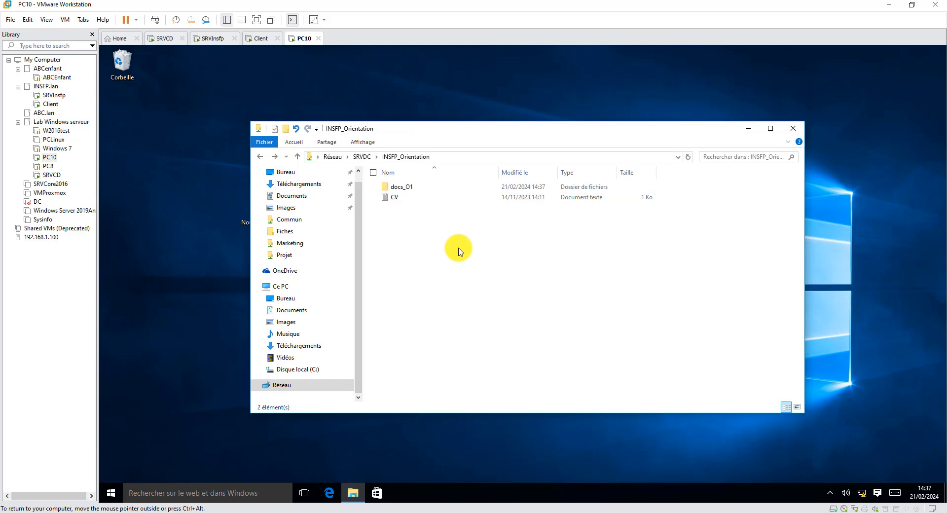
click(211, 40)
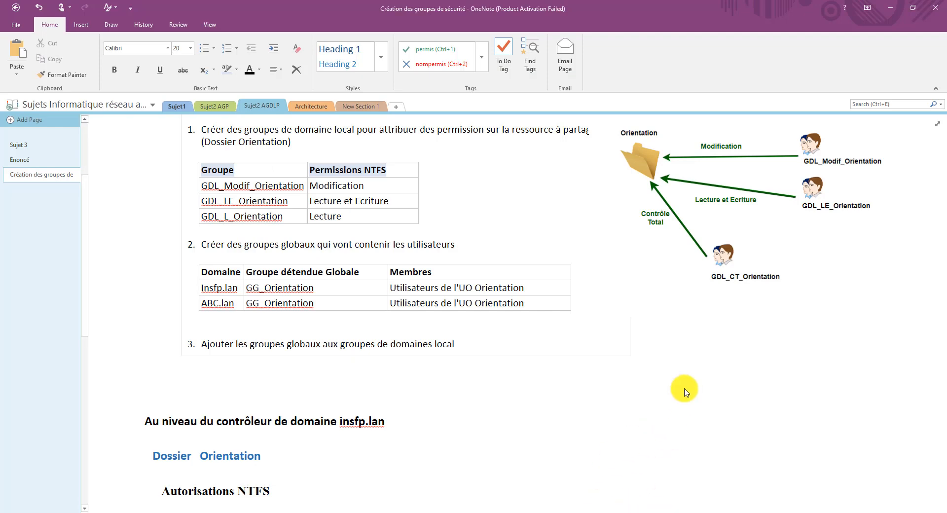
- Scroll OneNote up to the '1- Création des groupes de sécurité' heading
scroll(684, 392, up, 3)
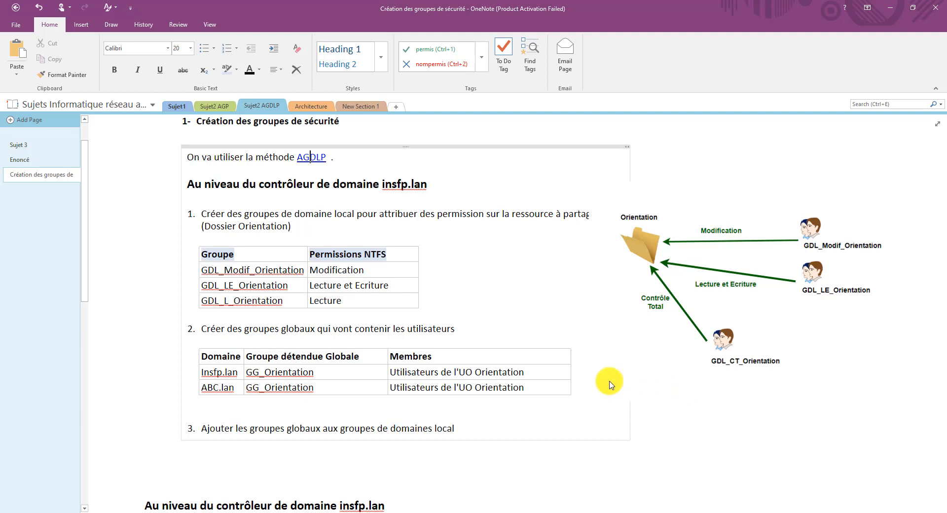
- View draw.io's Copie de Multidmaine page showing the ABC.lan–insfp.local bidirectional trust
key(alt+Tab)
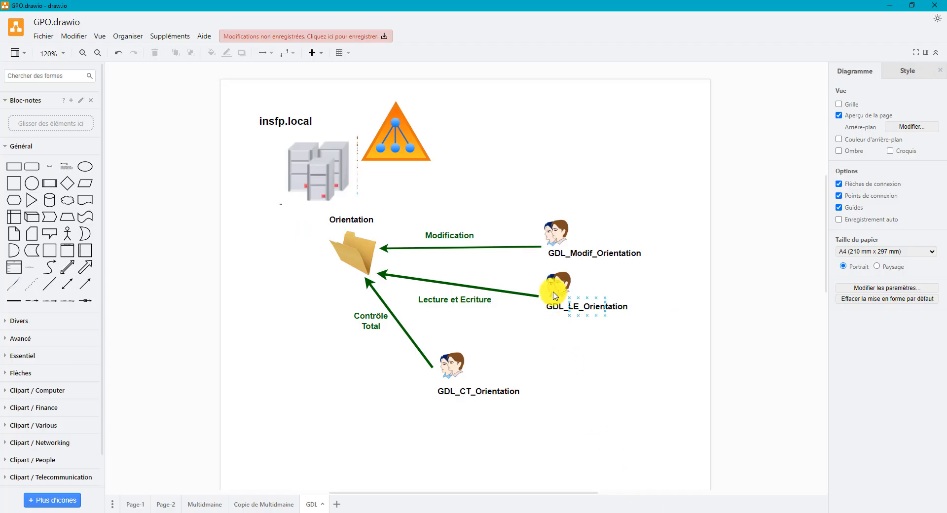
click(354, 269)
key(Escape)
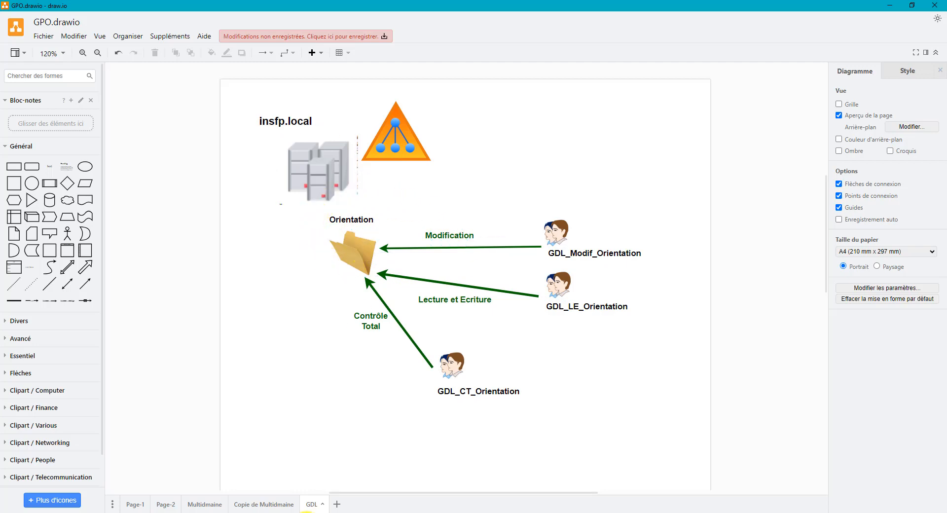
click(266, 504)
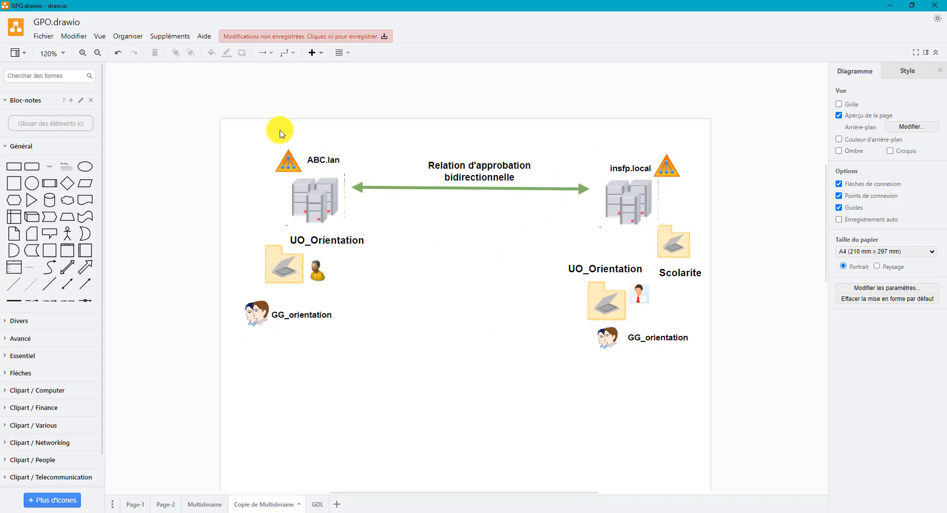
click(661, 228)
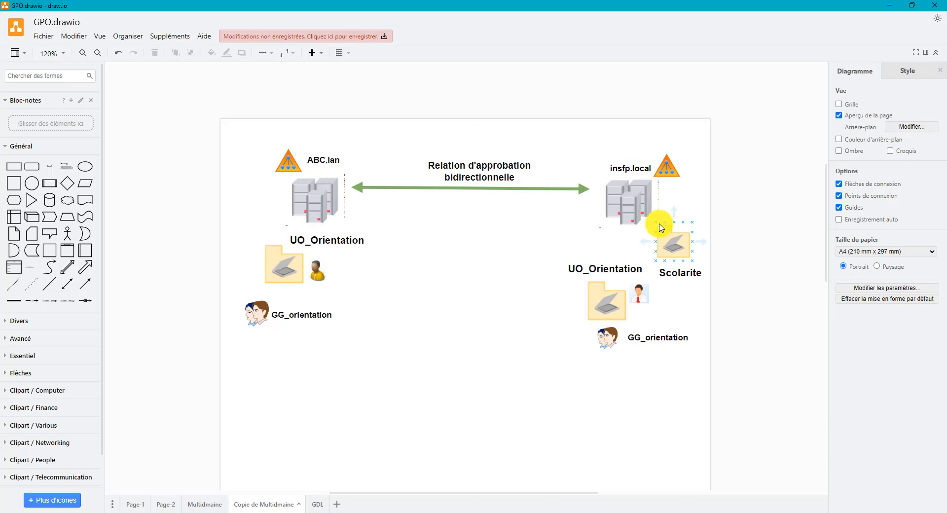
click(634, 246)
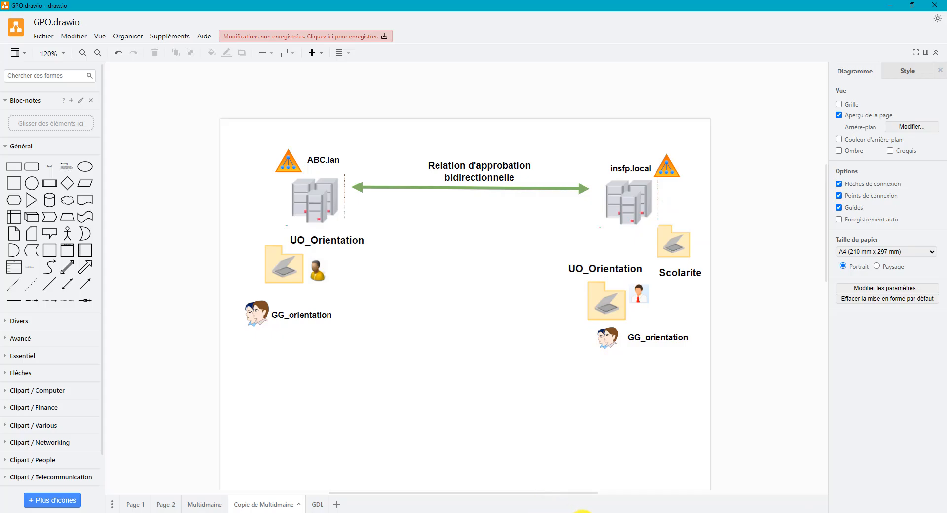
click(583, 512)
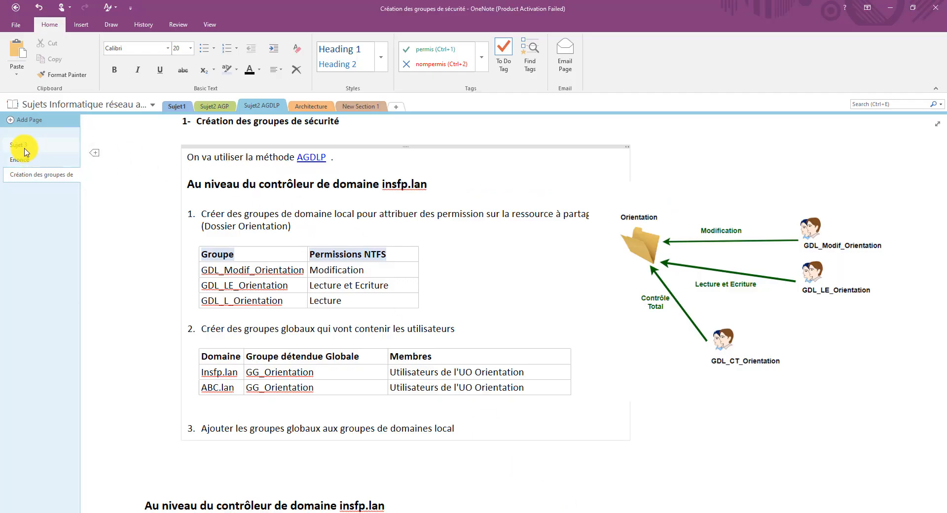
- Review OneNote's Sujet 3 and Enoncé pages, then return to the SRVInsfp VM
click(23, 147)
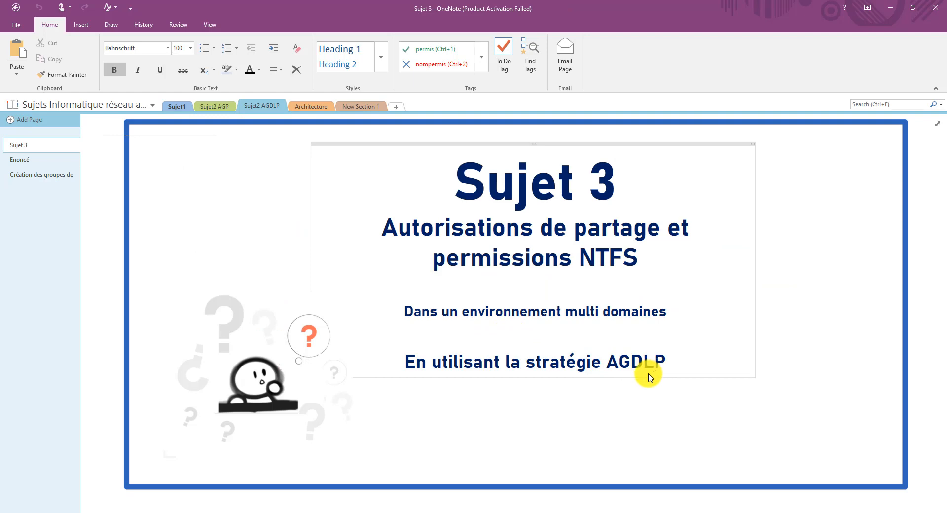
click(20, 159)
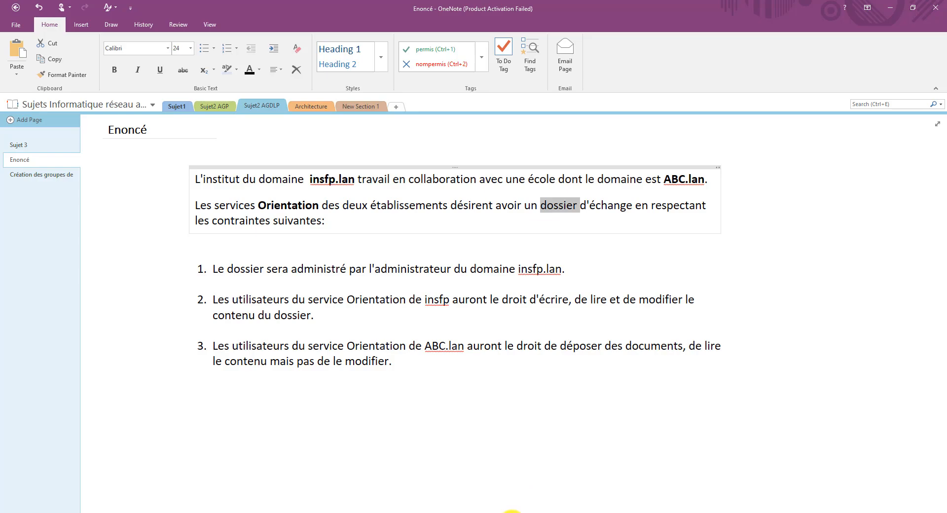
click(512, 512)
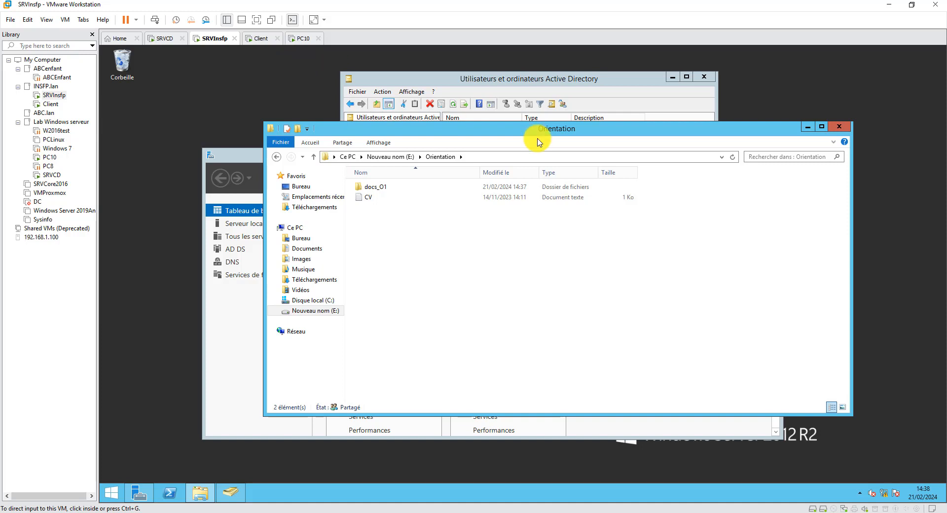
- On PC10, check SRVDC's six shared folders via Réseau, then go to Ce PC
click(277, 158)
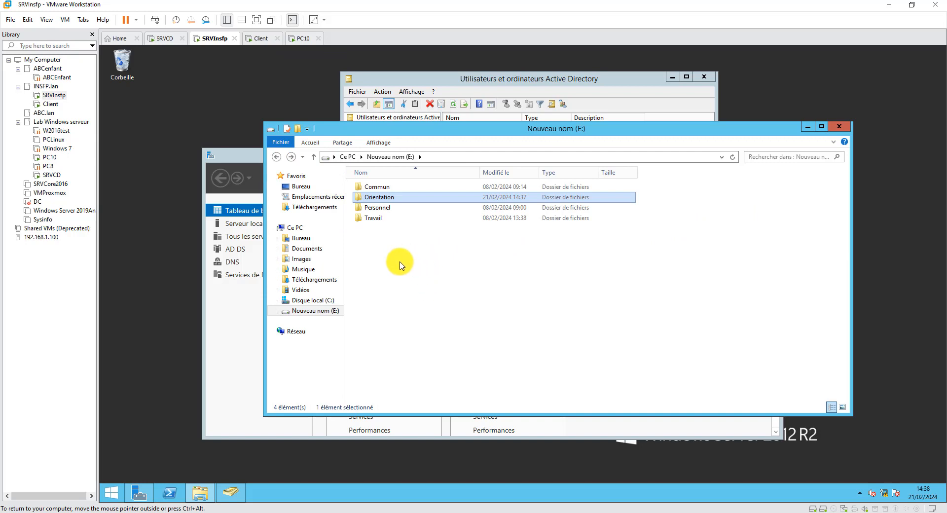
click(302, 38)
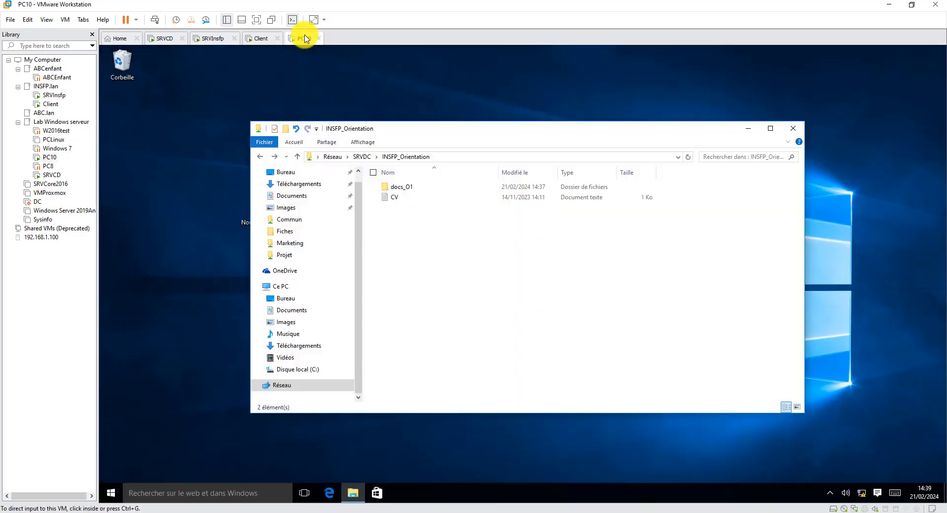
click(284, 385)
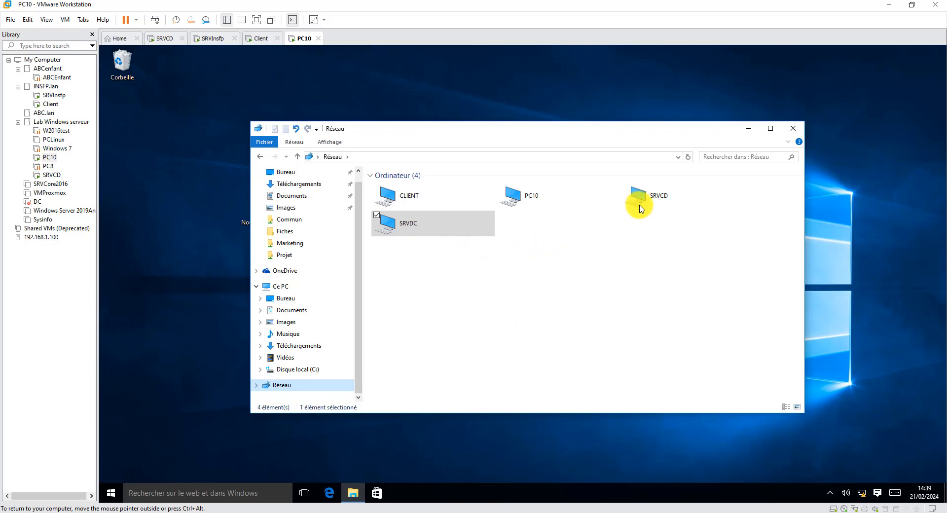
double_click(403, 226)
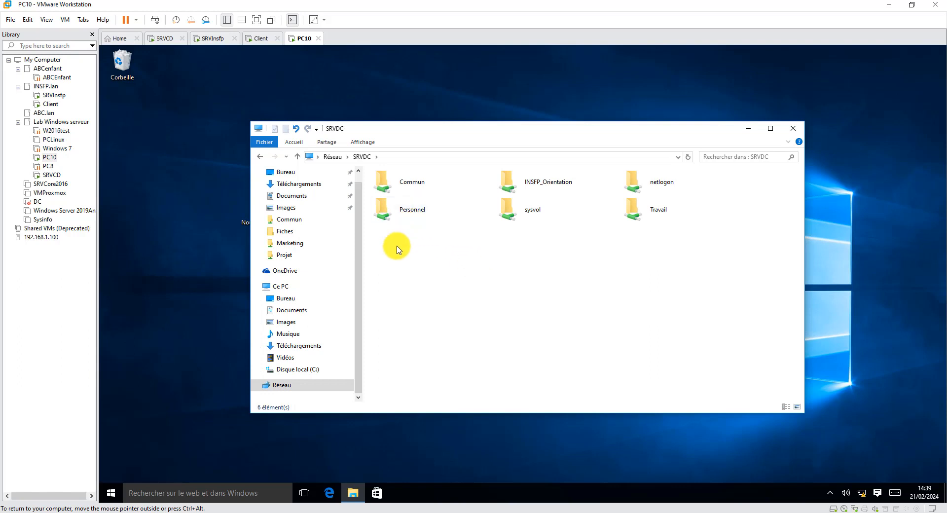
click(283, 287)
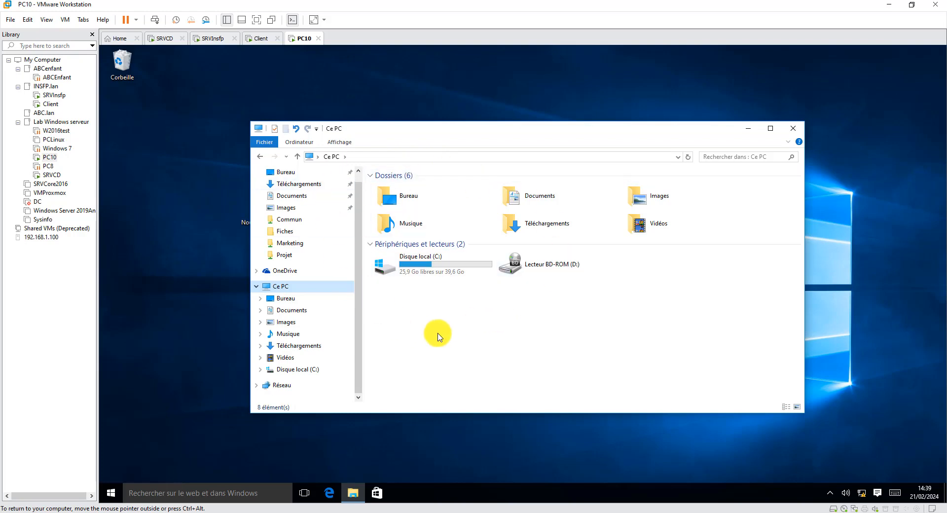
- Launch the Add a network location wizard from Ce PC and pass its welcome page
right_click(470, 310)
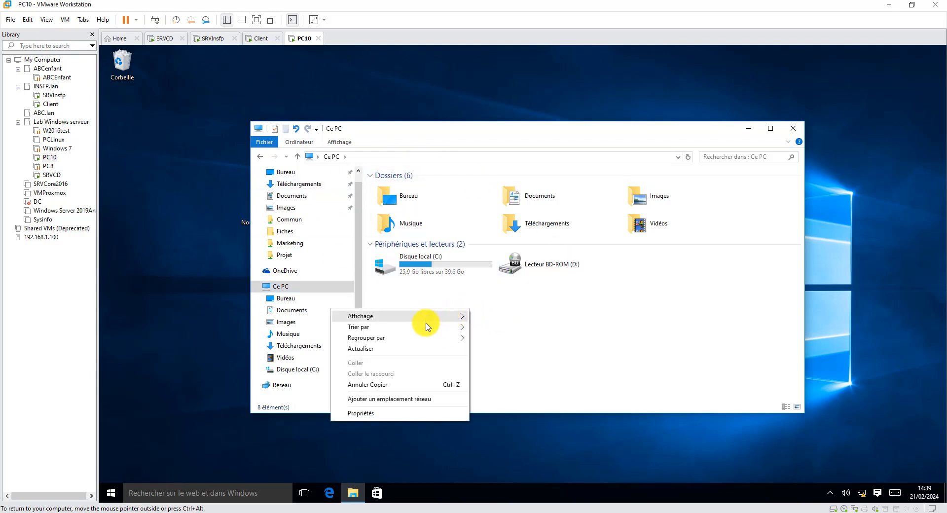
click(407, 398)
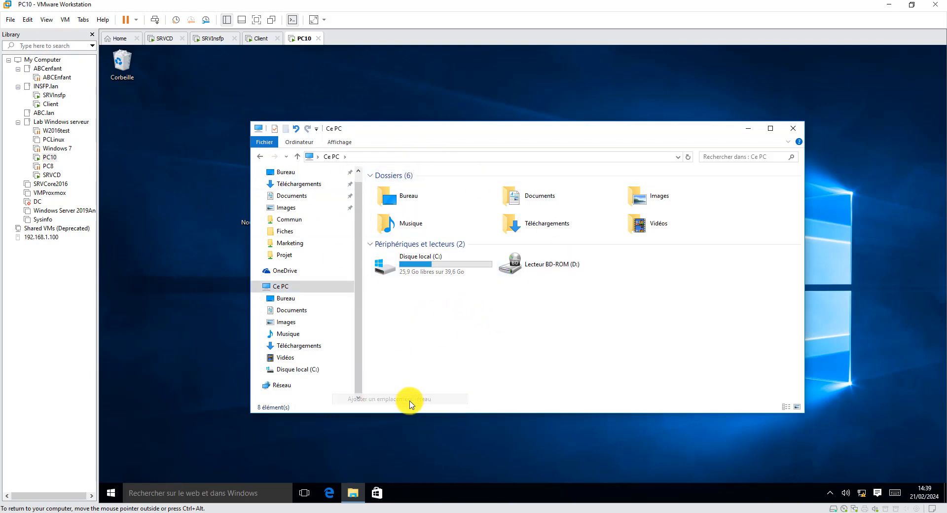
click(603, 373)
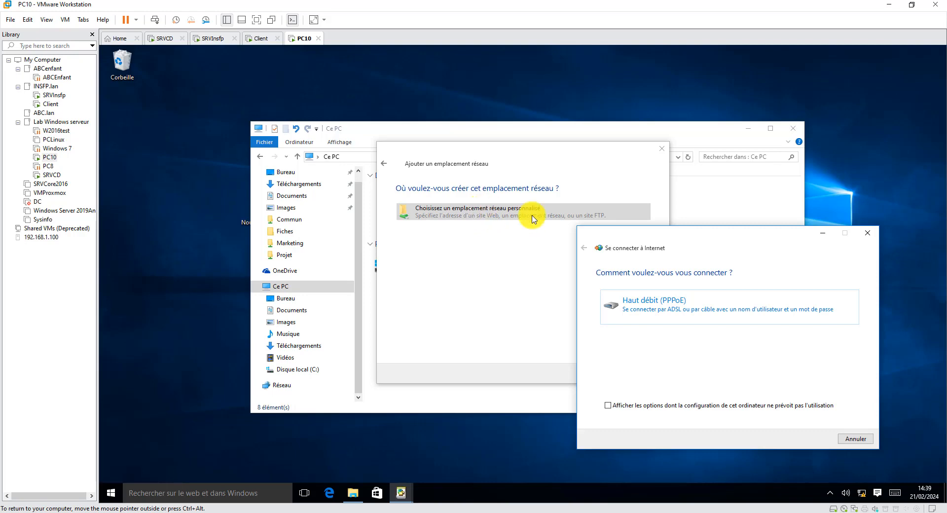
- Dismiss the stray internet connection dialog and bring the network location wizard back
drag(681, 239, 756, 161)
click(606, 374)
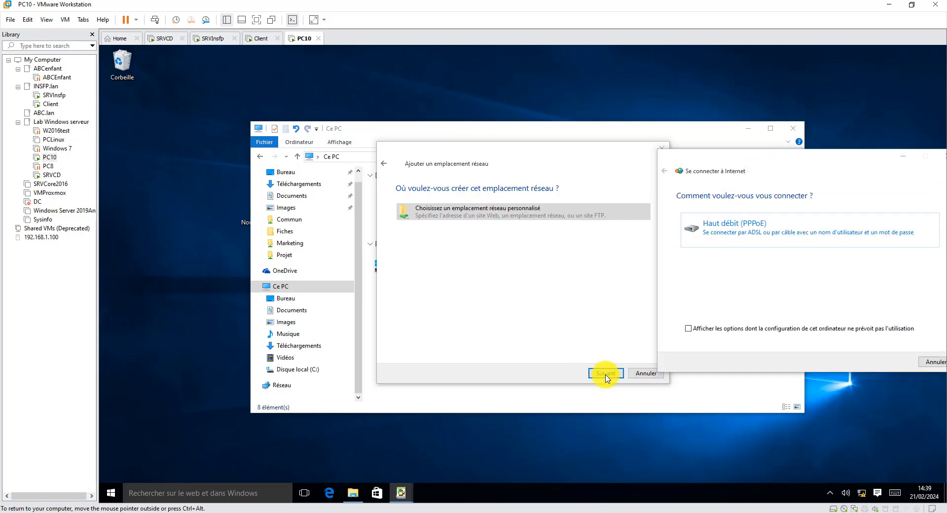
drag(764, 154, 712, 79)
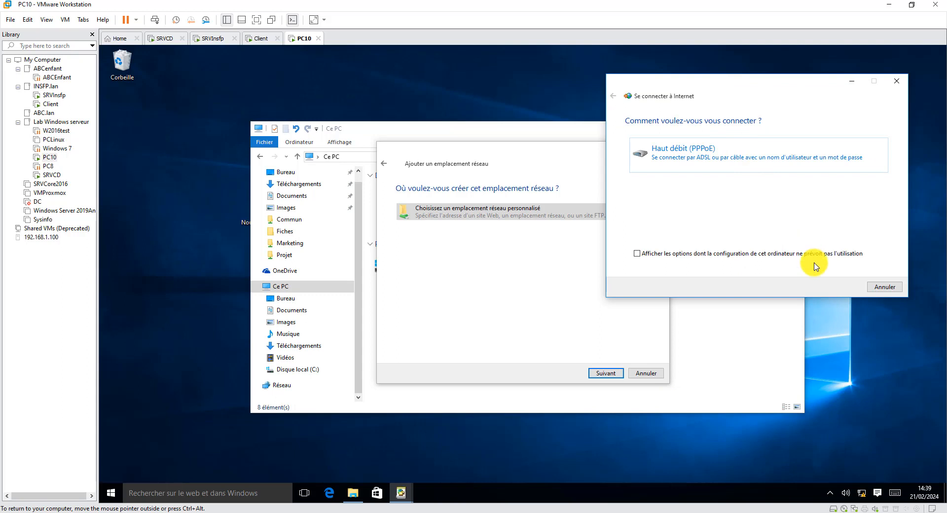
click(776, 254)
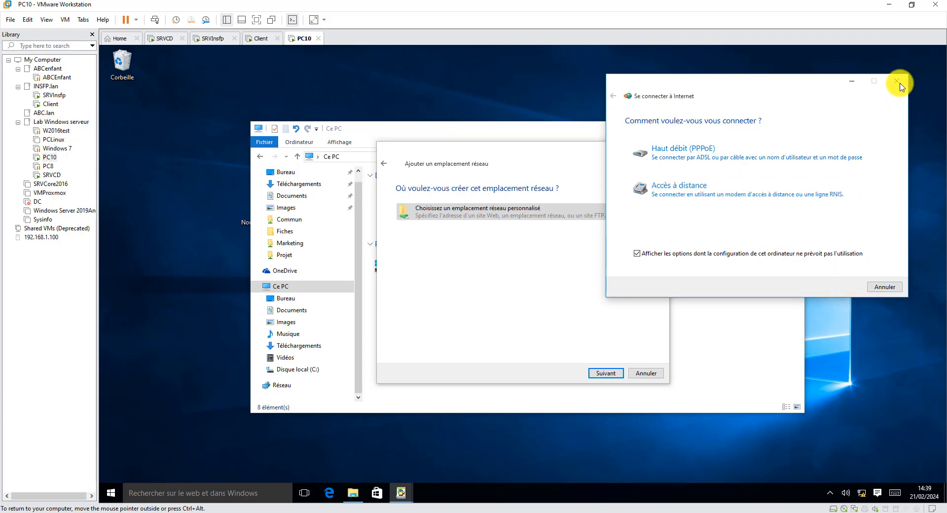
click(897, 81)
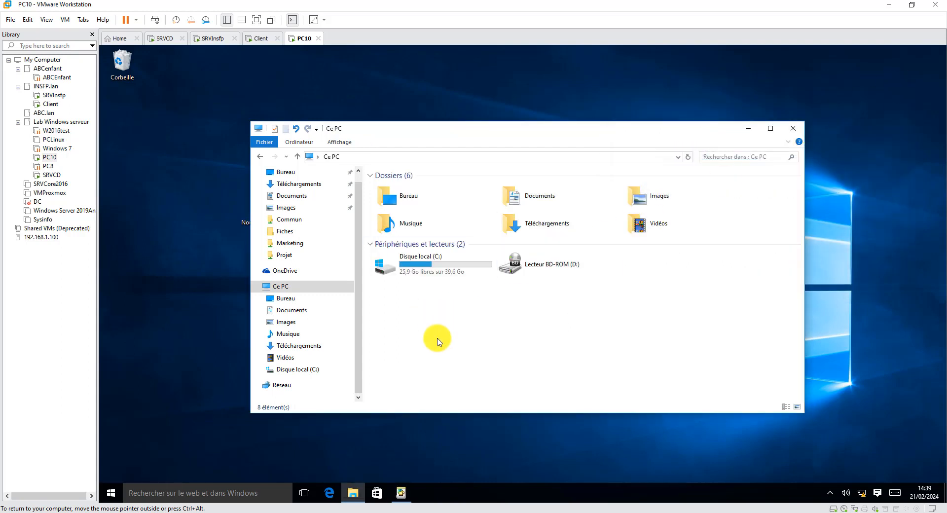
click(401, 488)
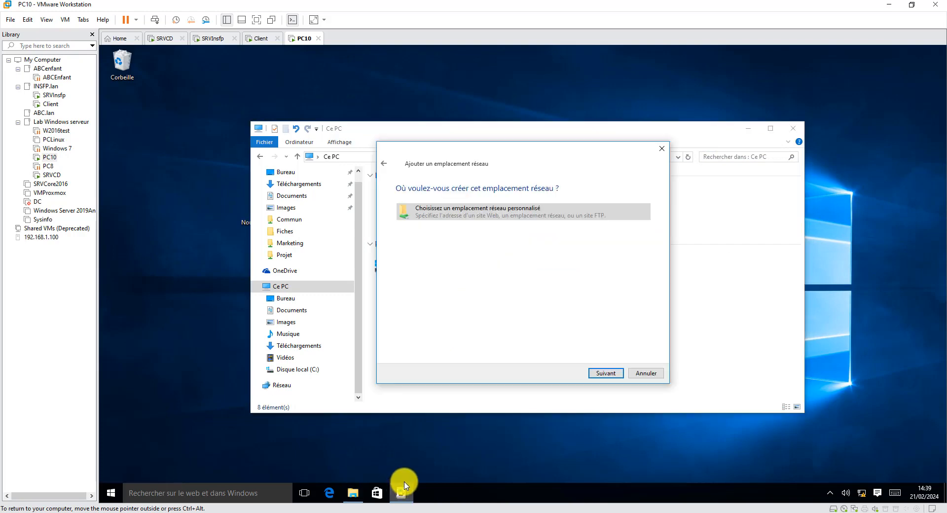
- Choose a custom network location and browse to the share \\SRVDC\INSFP_Orientation
click(598, 376)
click(627, 248)
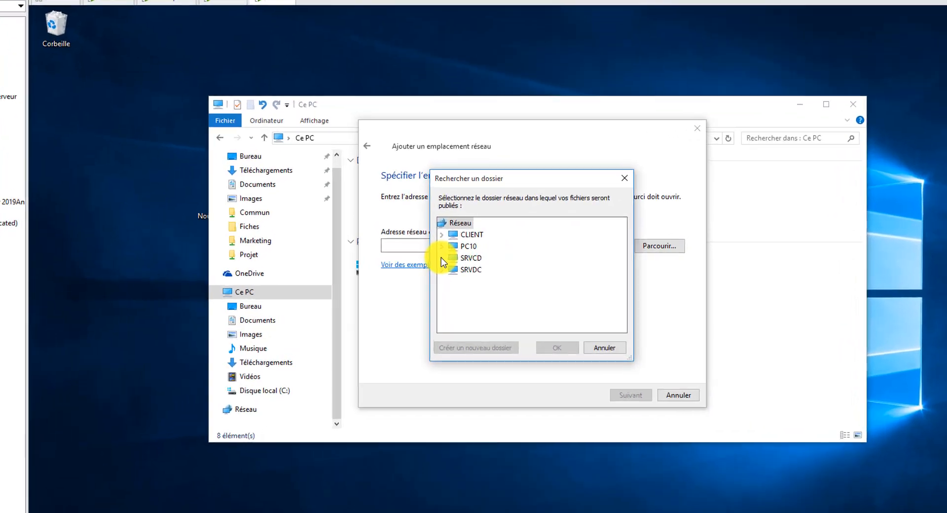
click(441, 258)
click(441, 257)
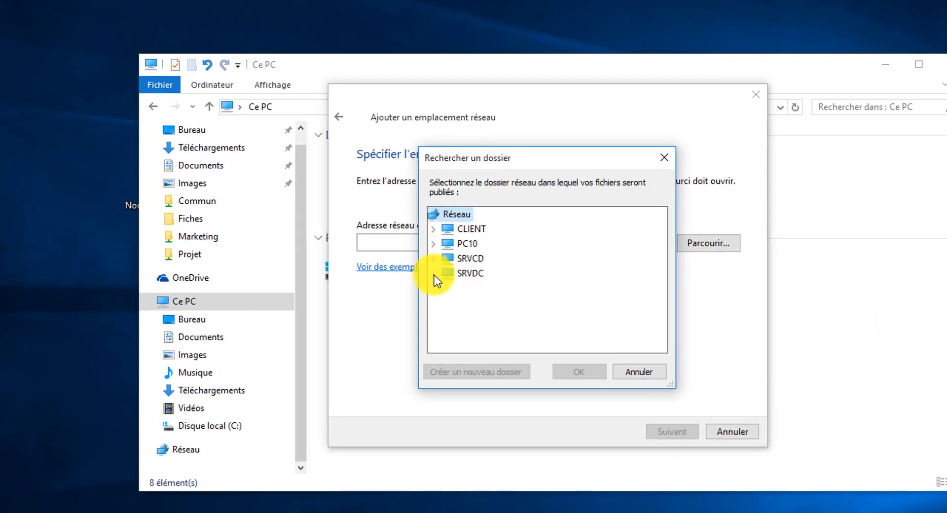
click(433, 273)
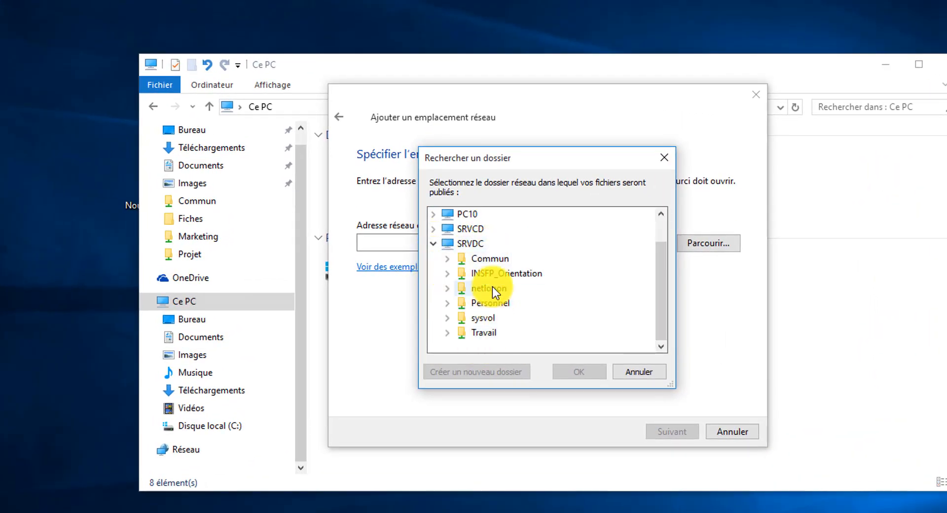
click(490, 271)
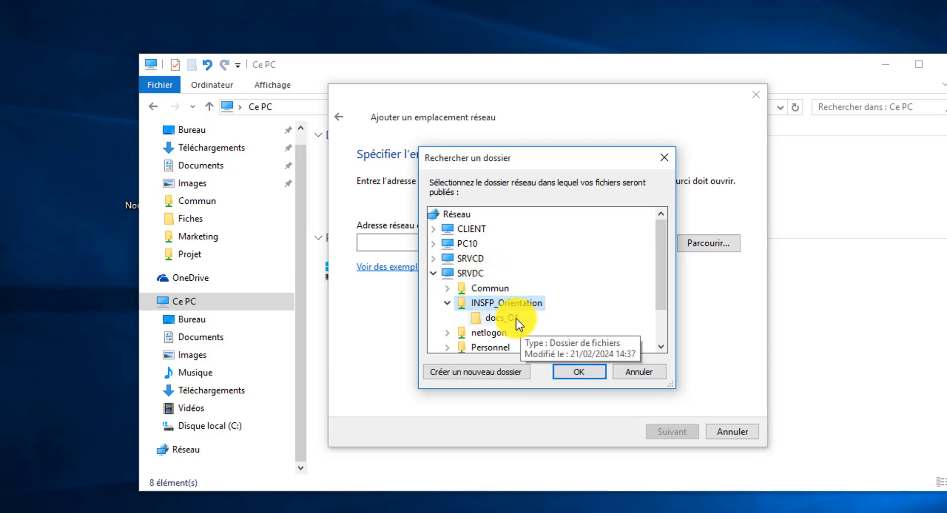
click(573, 373)
- Keep the name INSFP_Orientation (SRVDC (Serveur DC)) and uncheck opening the location afterwards
click(676, 434)
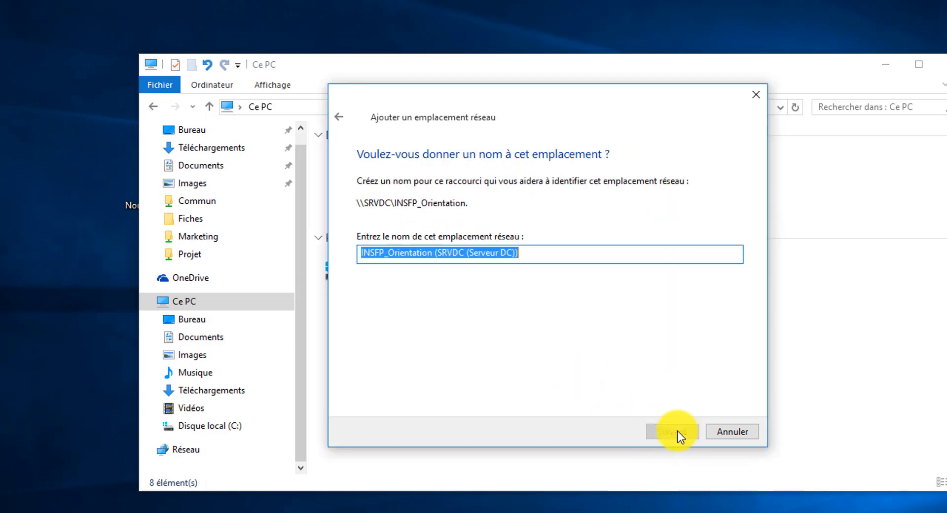
click(666, 433)
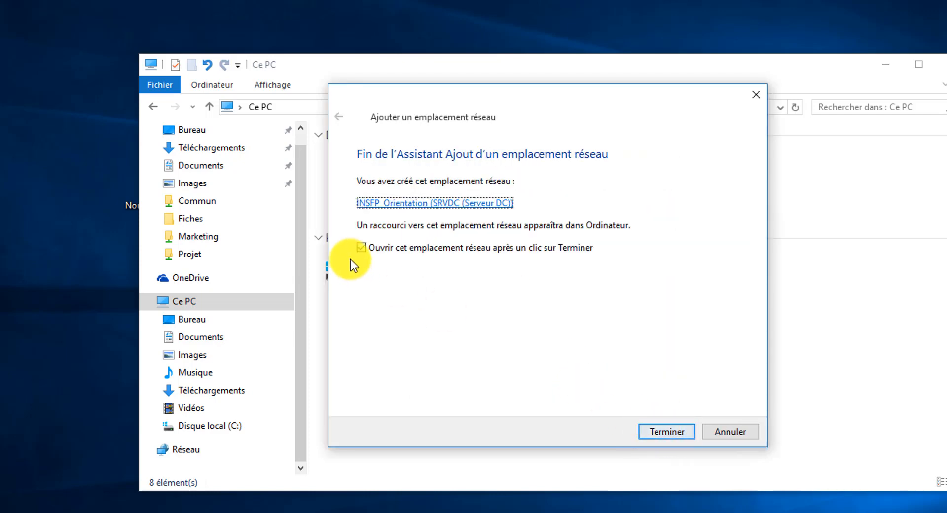
click(469, 249)
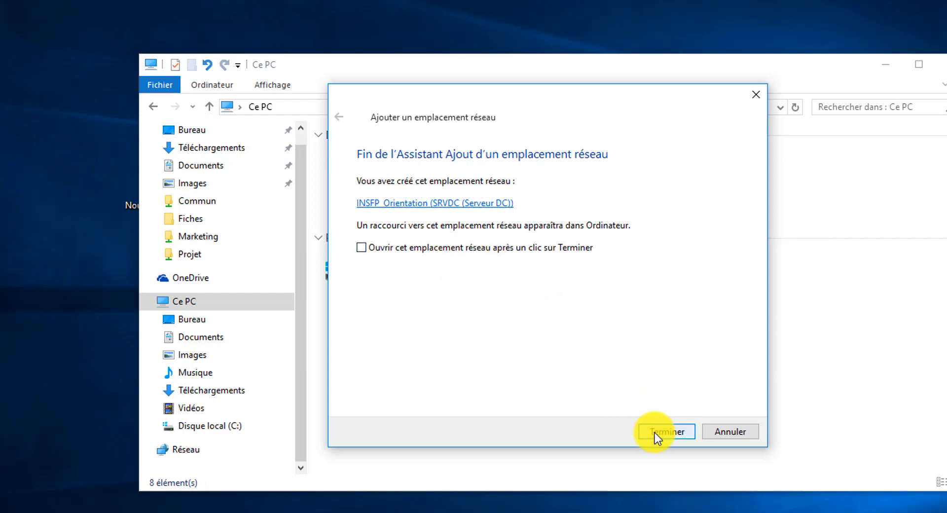
click(655, 432)
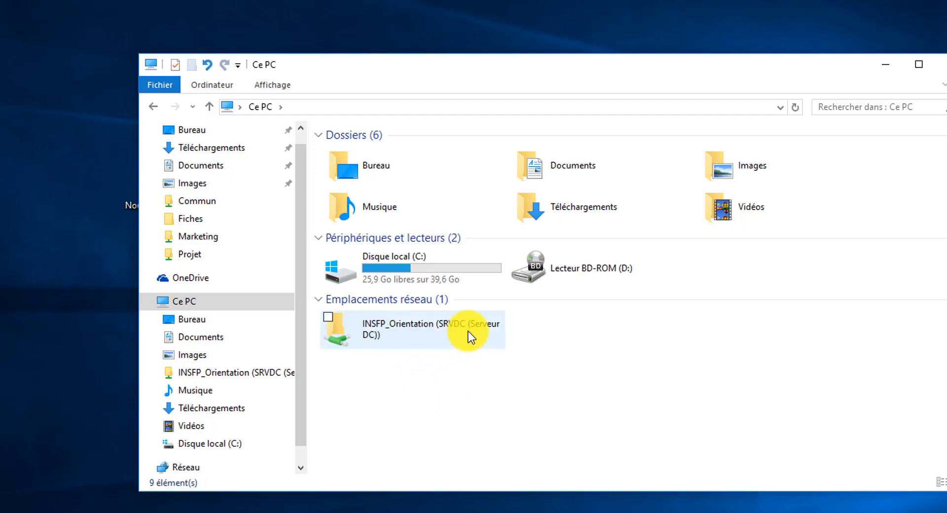
- Open INSFP_Orientation to confirm docs_01 and CV, check Réseau, then return to Ce PC
double_click(394, 327)
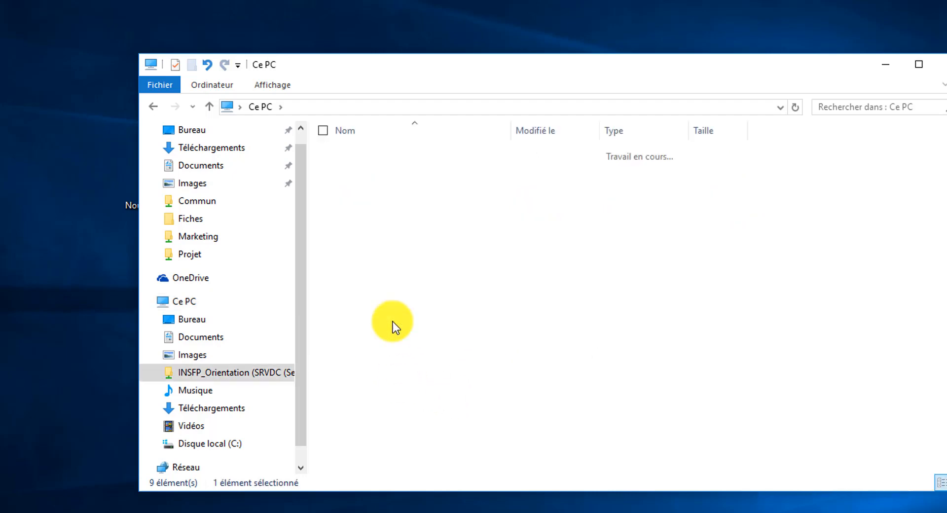
click(150, 107)
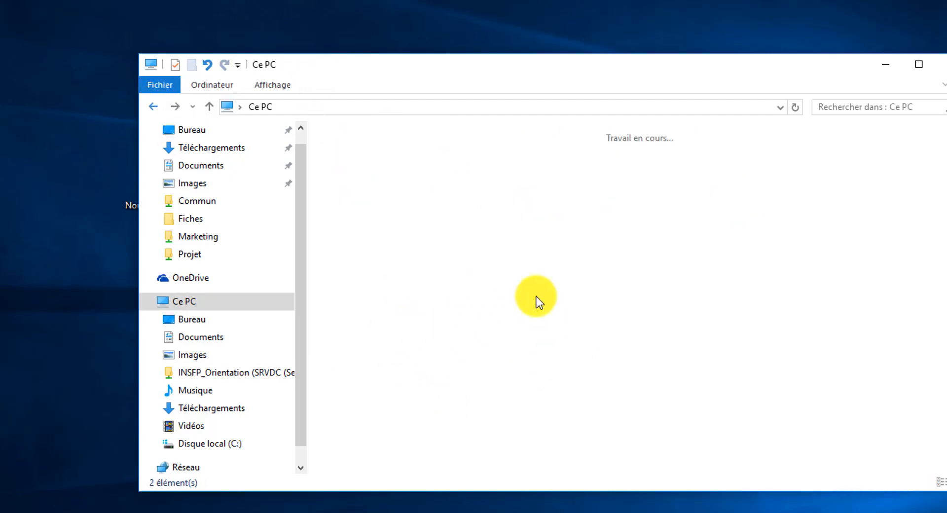
click(191, 467)
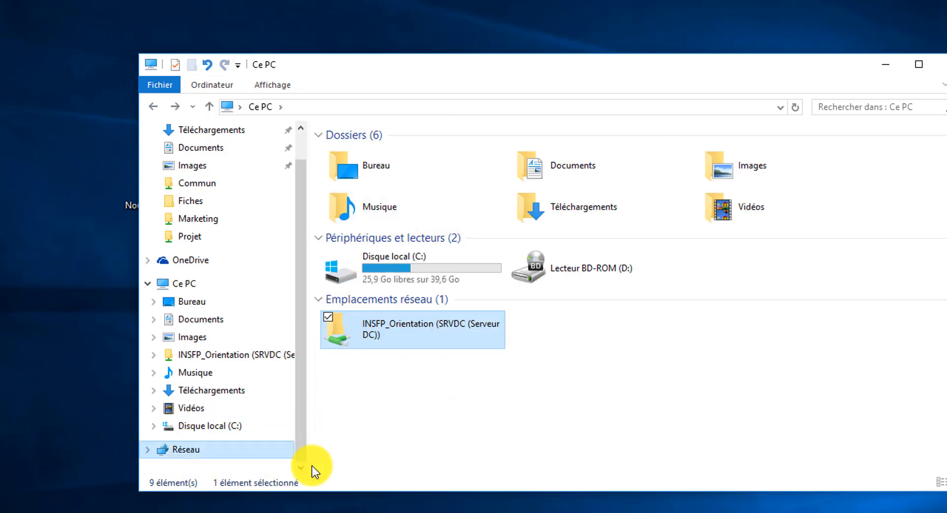
click(153, 107)
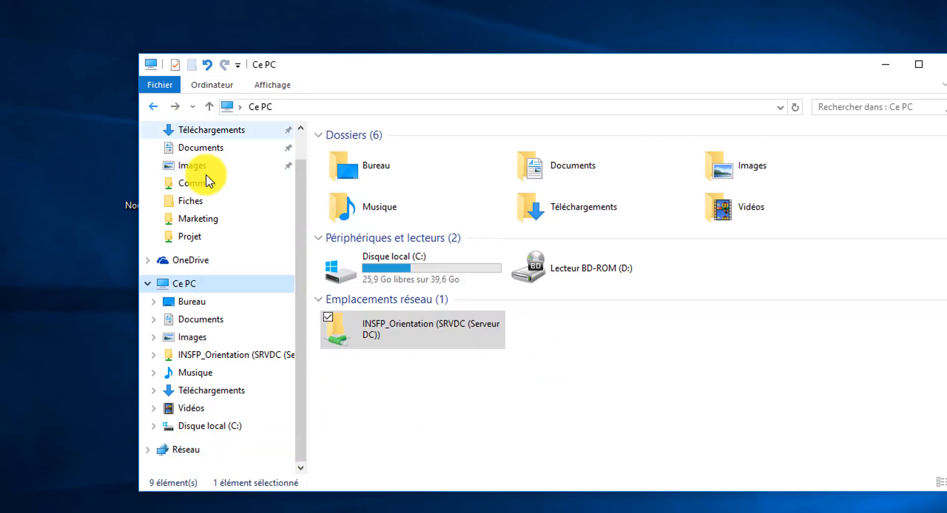